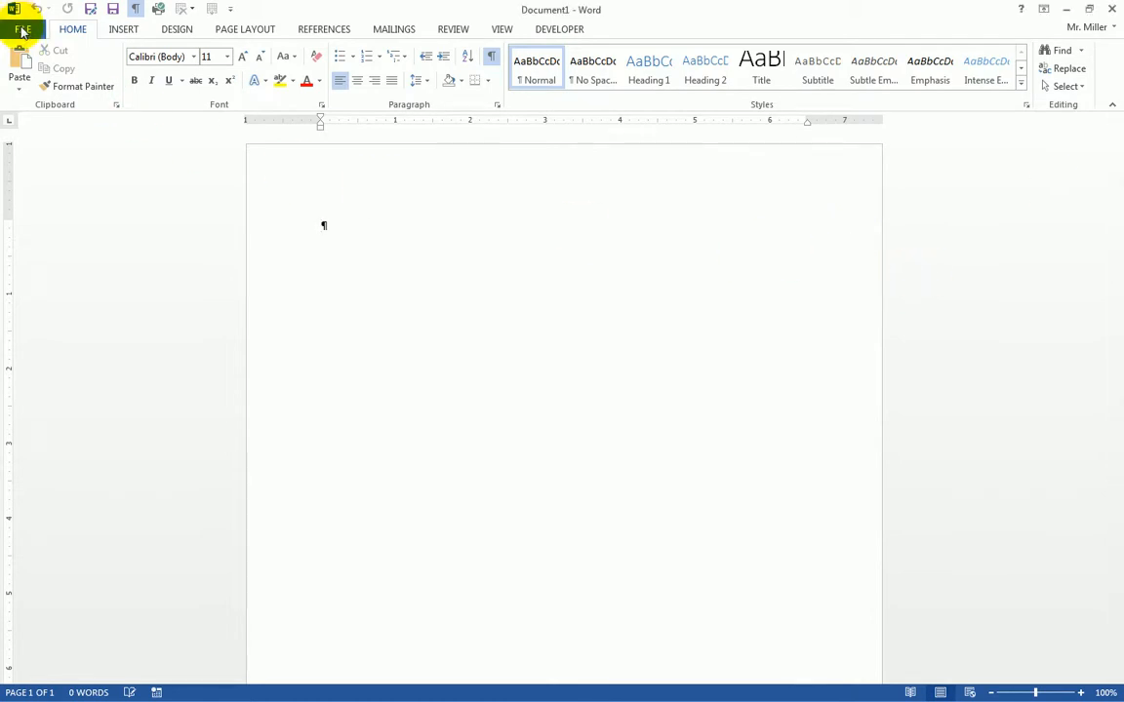
- Create a Nov 2 folder in My Documents and save the blank document there as W18TryB-sm
left_click(22, 27)
left_click(26, 188)
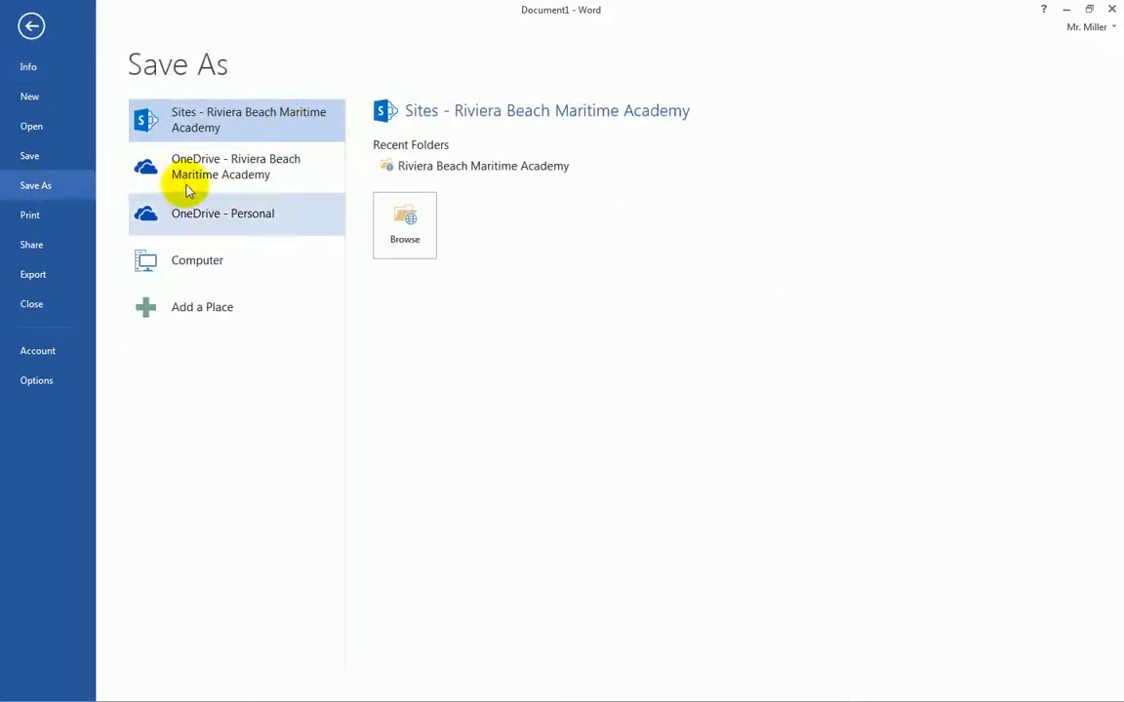
left_click(191, 260)
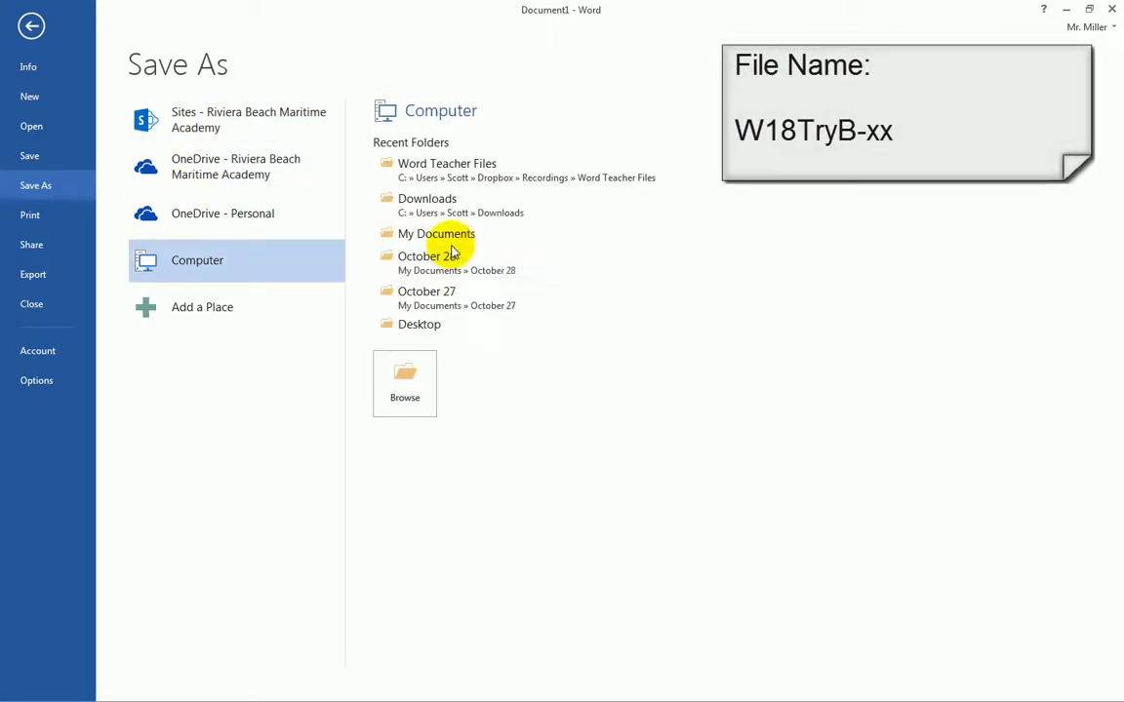
left_click(439, 234)
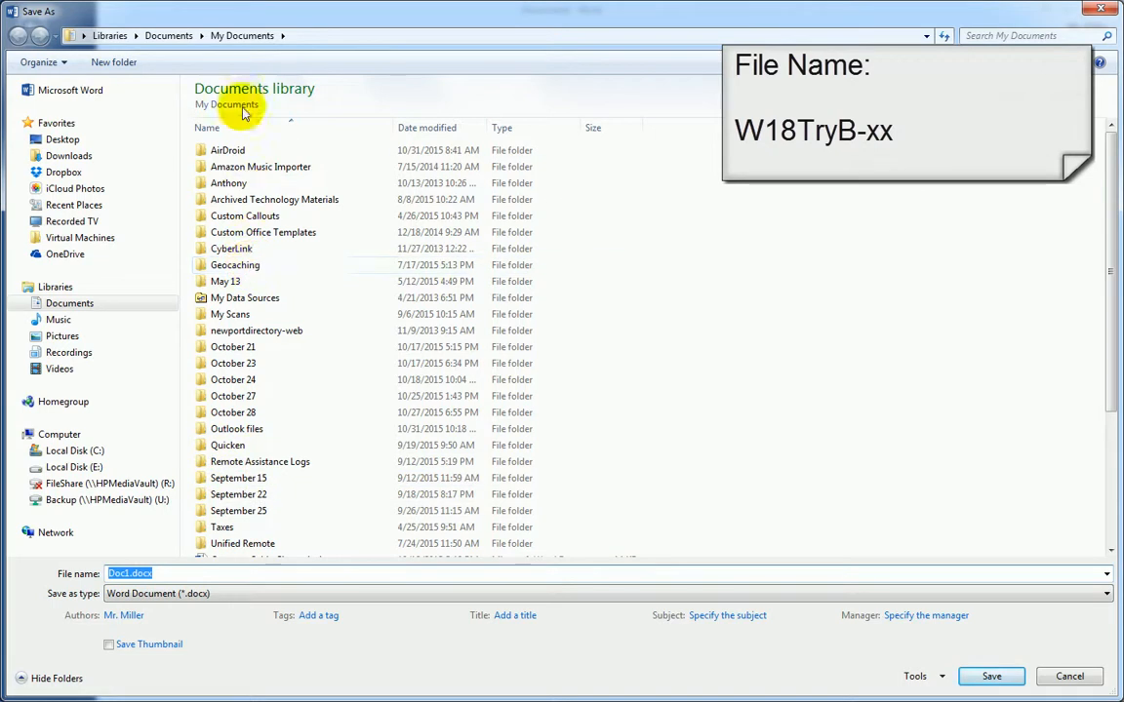
left_click(113, 61)
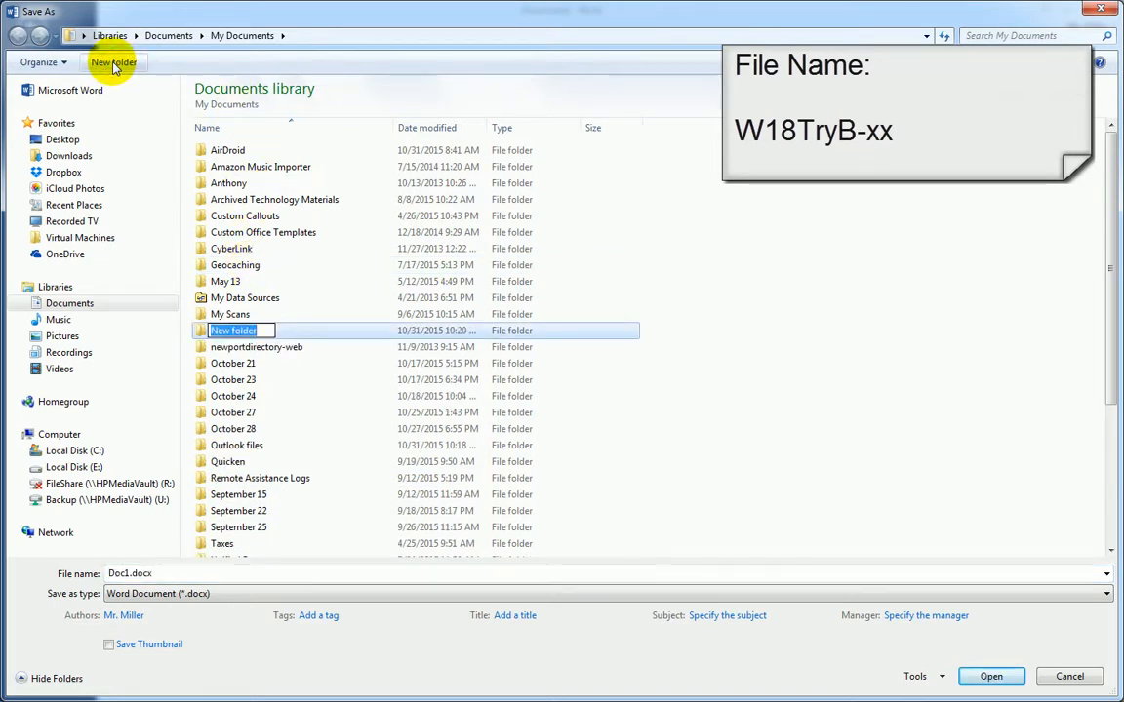
type("No")
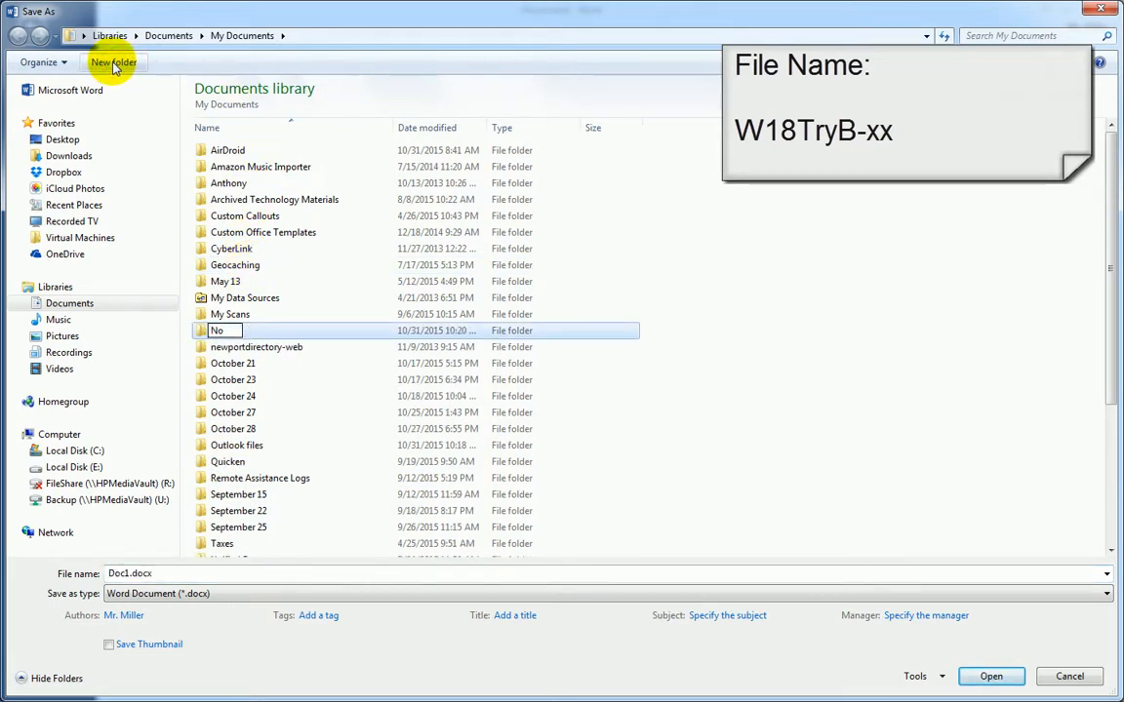
type("v")
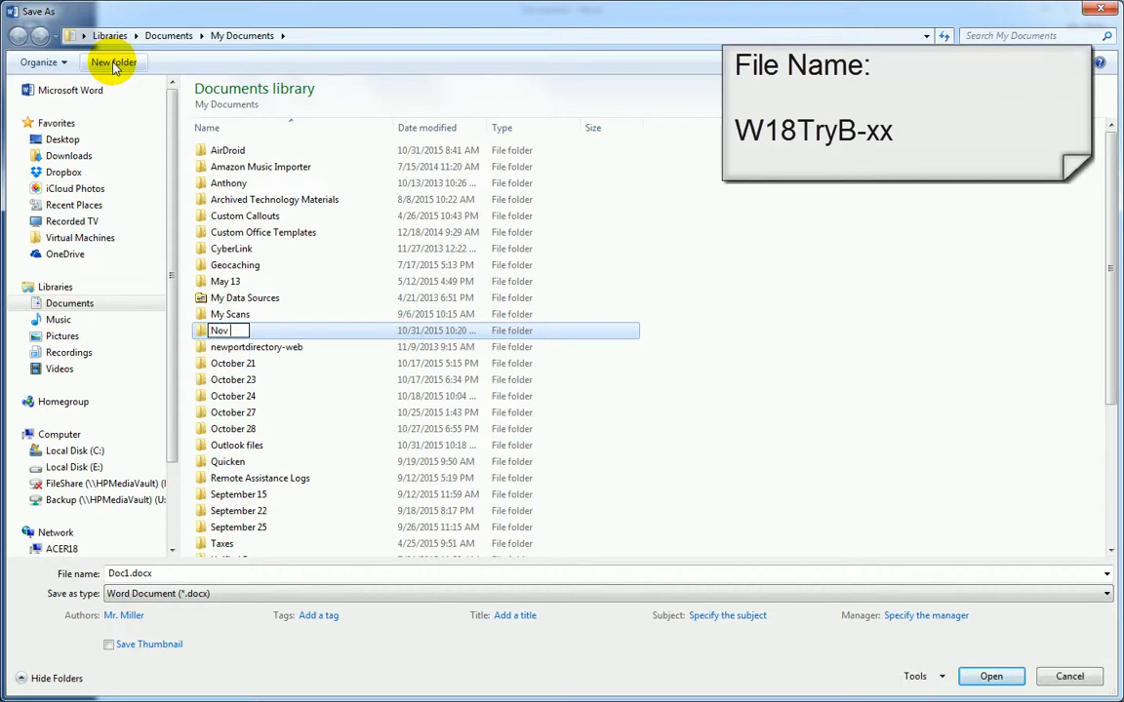
type(" 2")
key("Return")
key("Return")
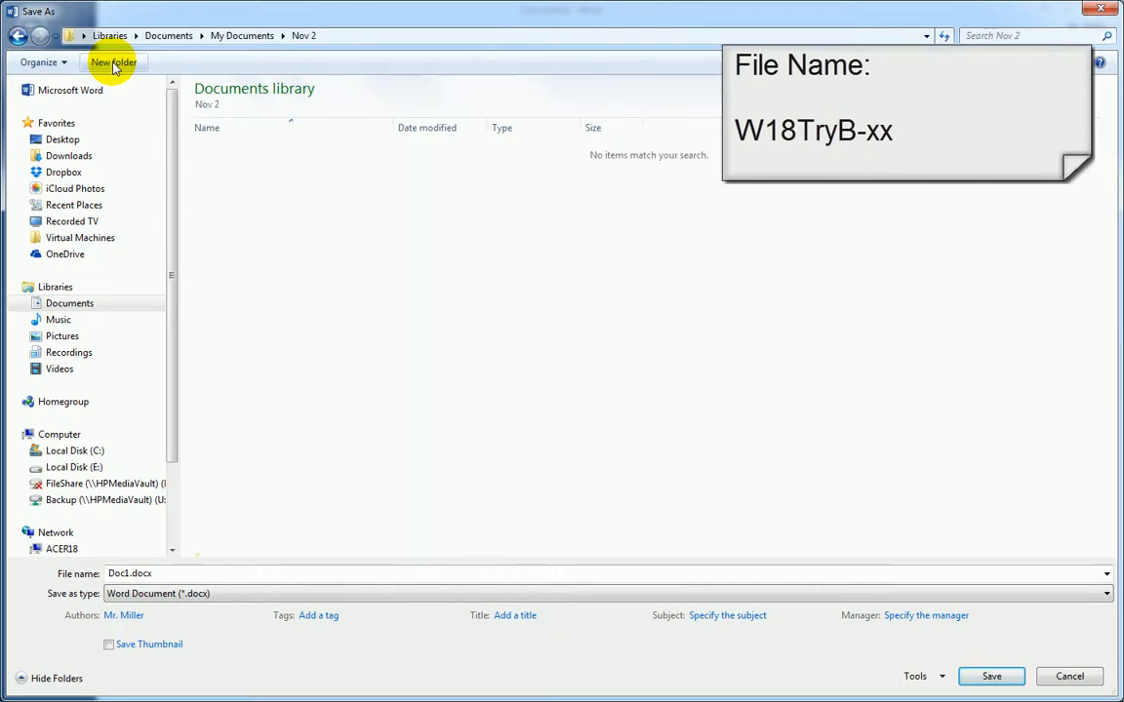
double_click(193, 570)
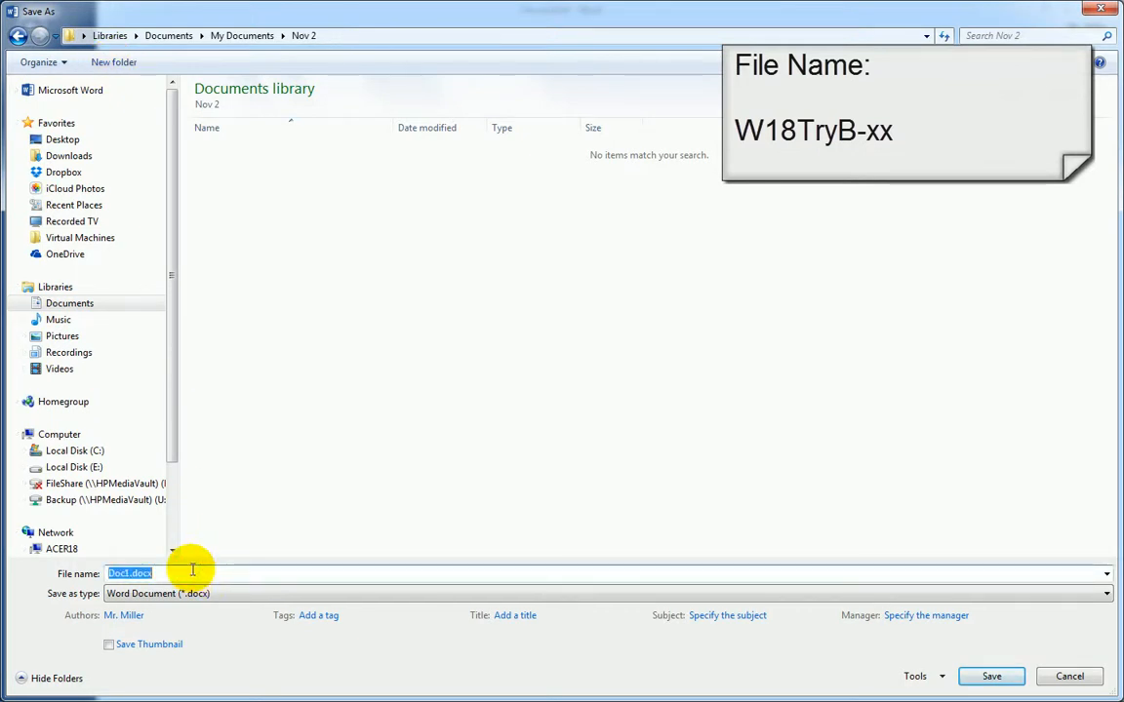
type("W")
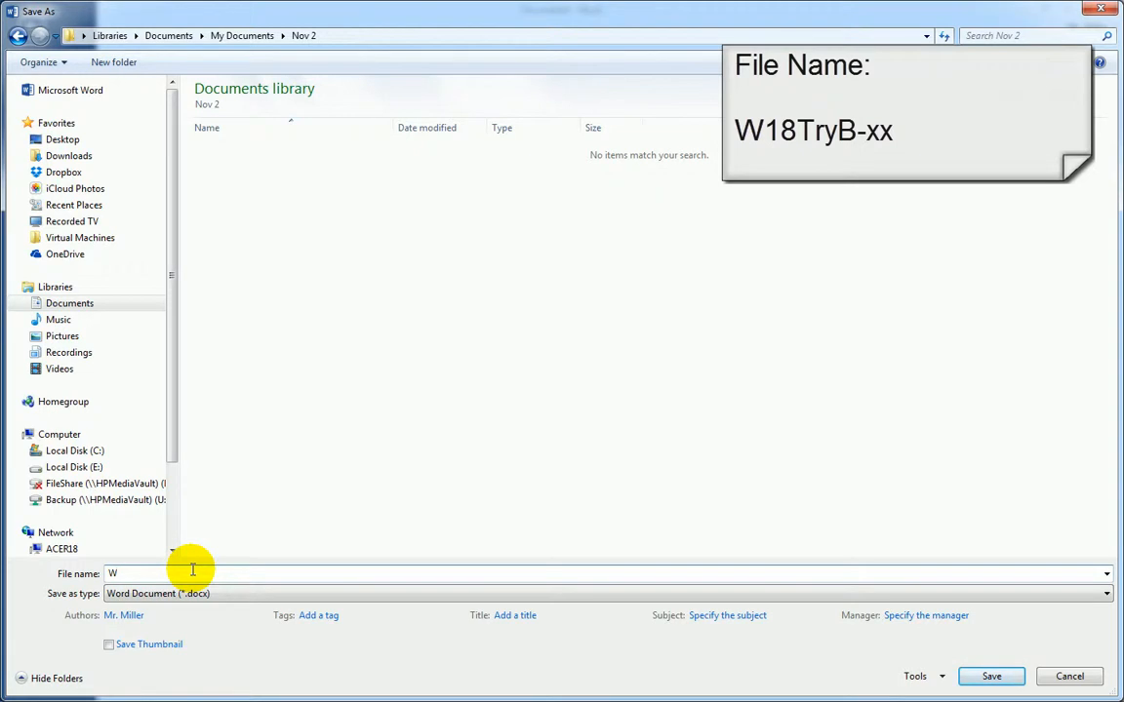
type("18TryB-sm")
key("Return")
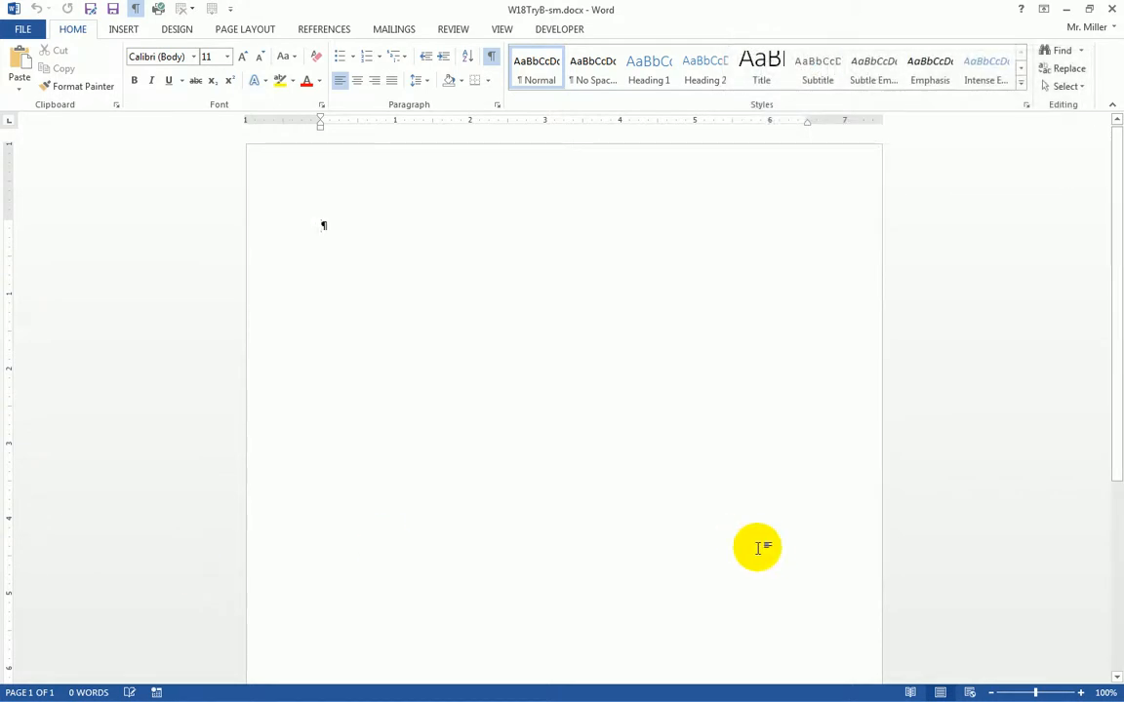
- Zoom in and type 'Mike adn Jane recieved a package to agian demonstrate', letting AutoCorrect fix the typos
left_click(1081, 694)
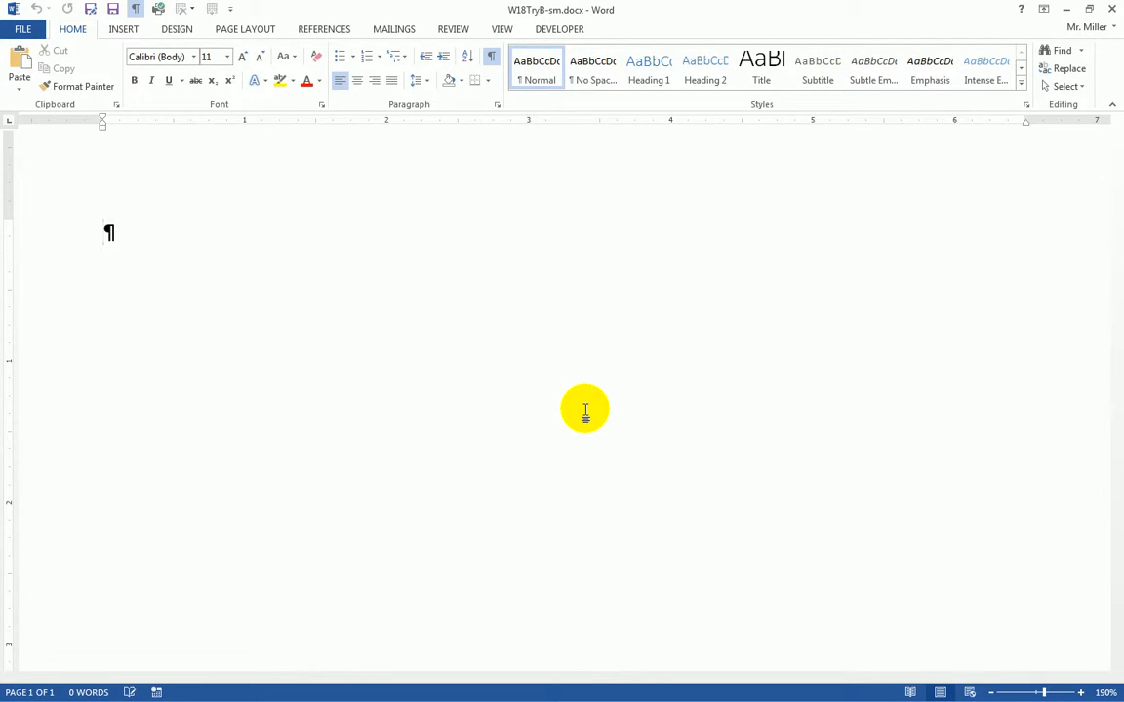
type("Mike")
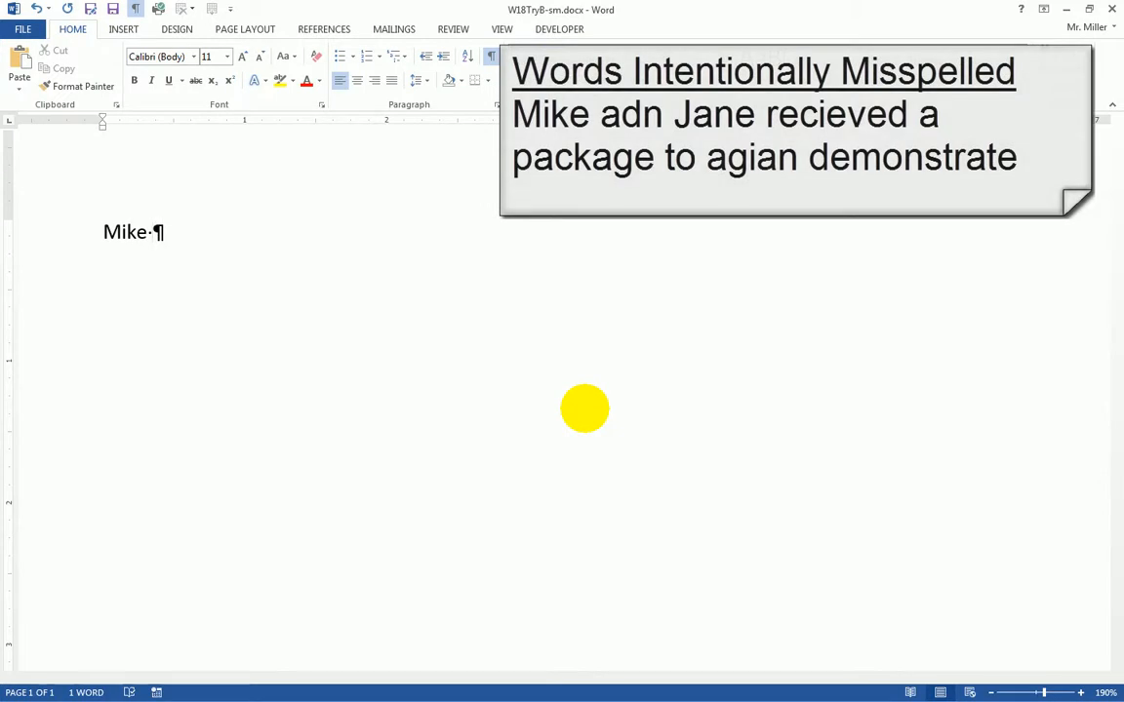
type(" adn")
type(" Jane")
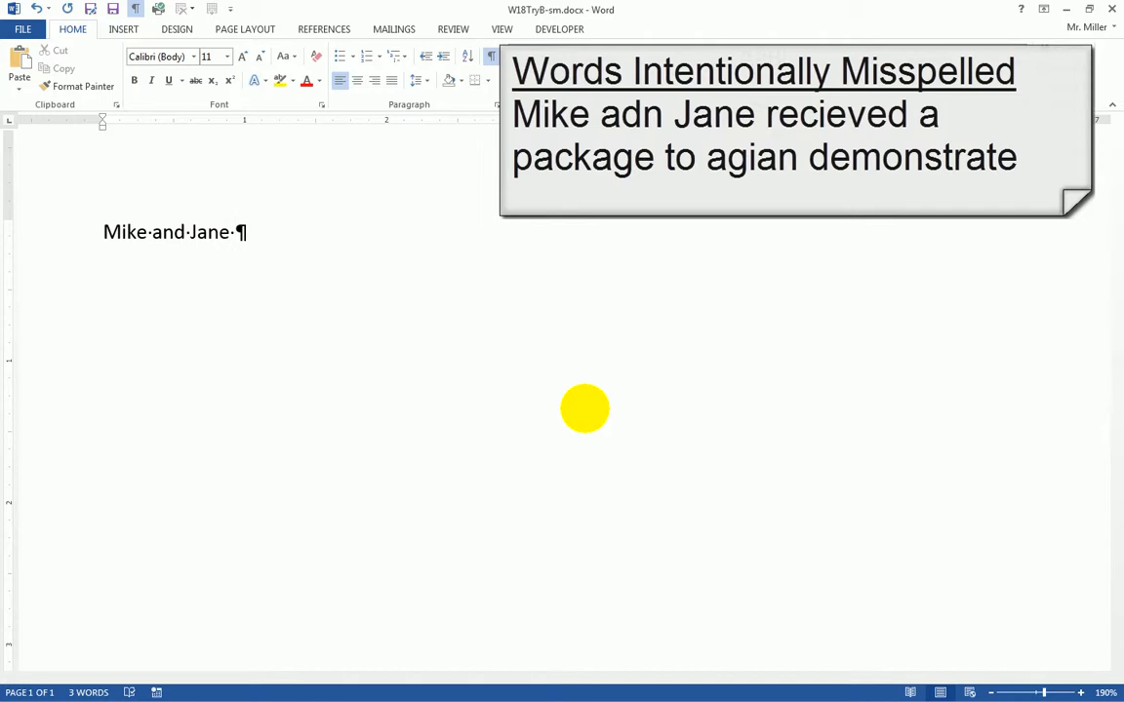
type(" re")
type("c")
type("ie")
type("ved")
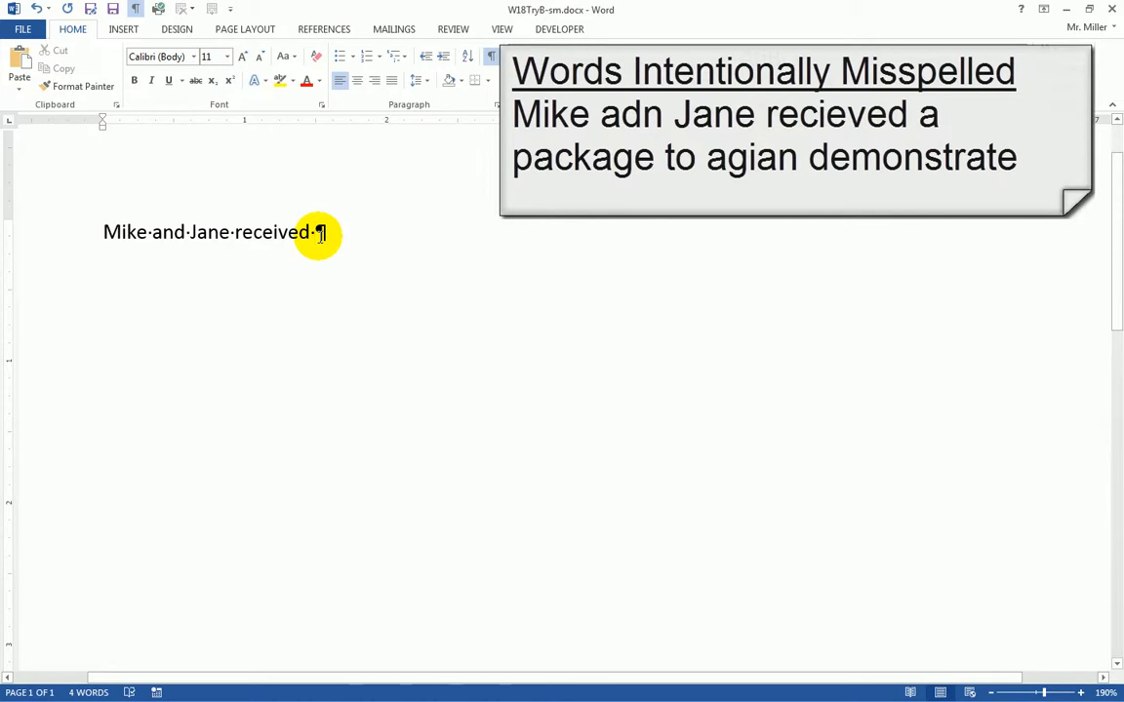
type("a c")
key("BackSpace")
type("package to ")
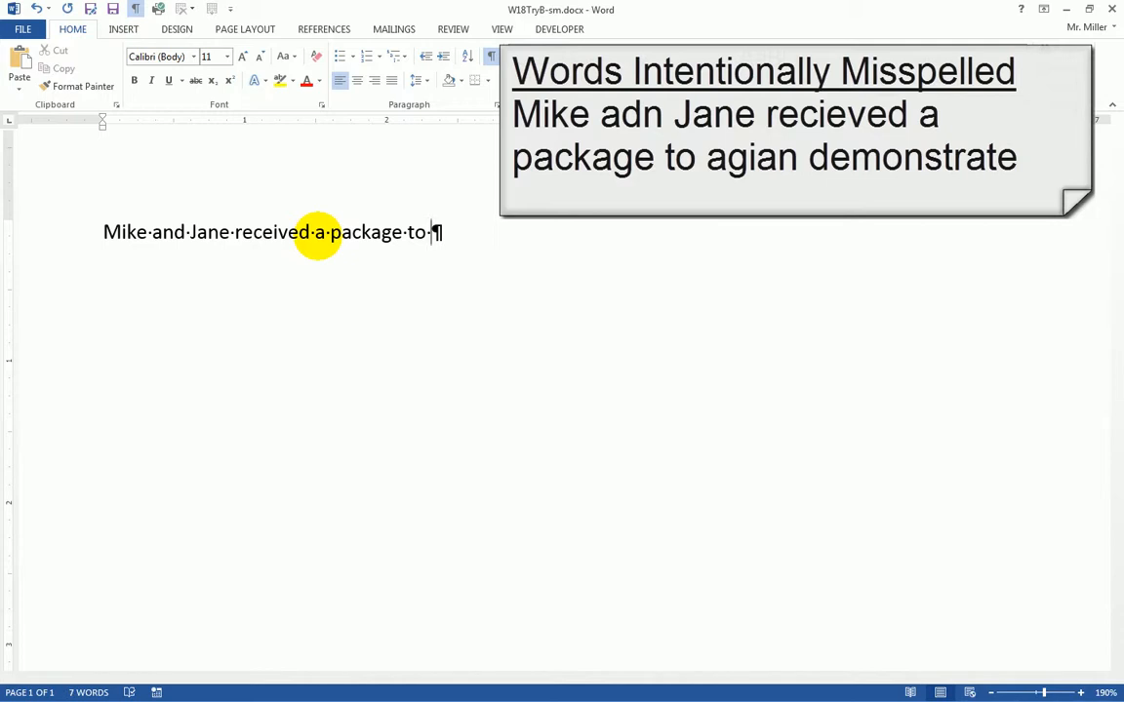
type("ag")
type("ian ")
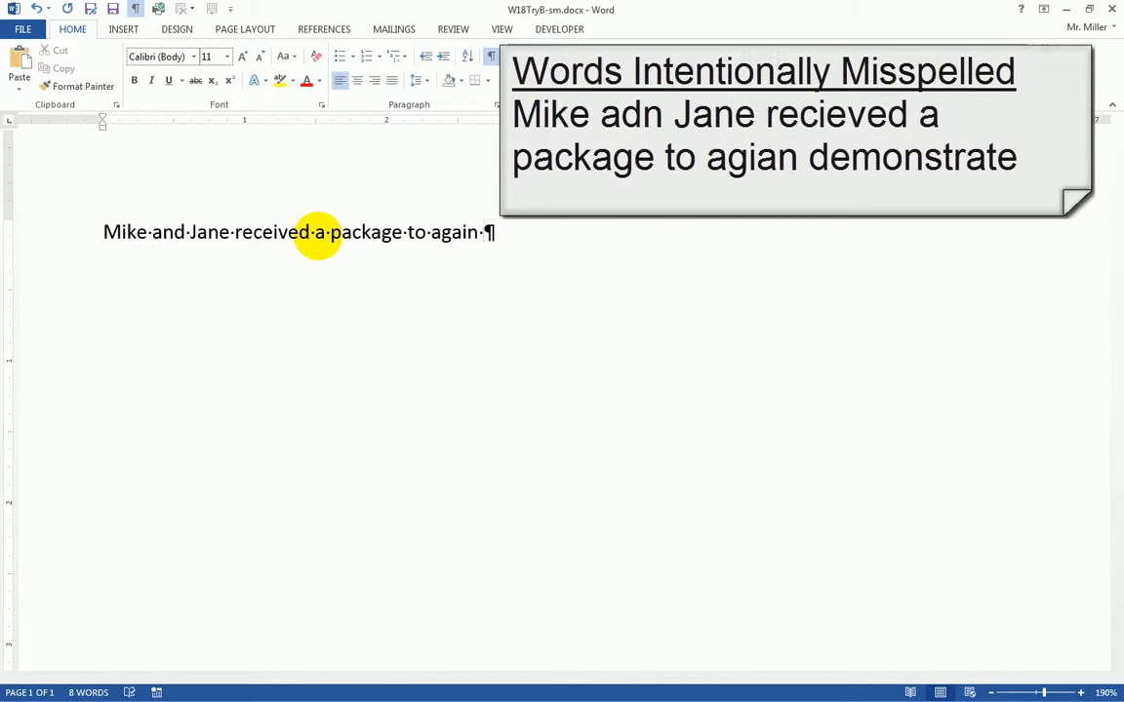
type("demonstrate")
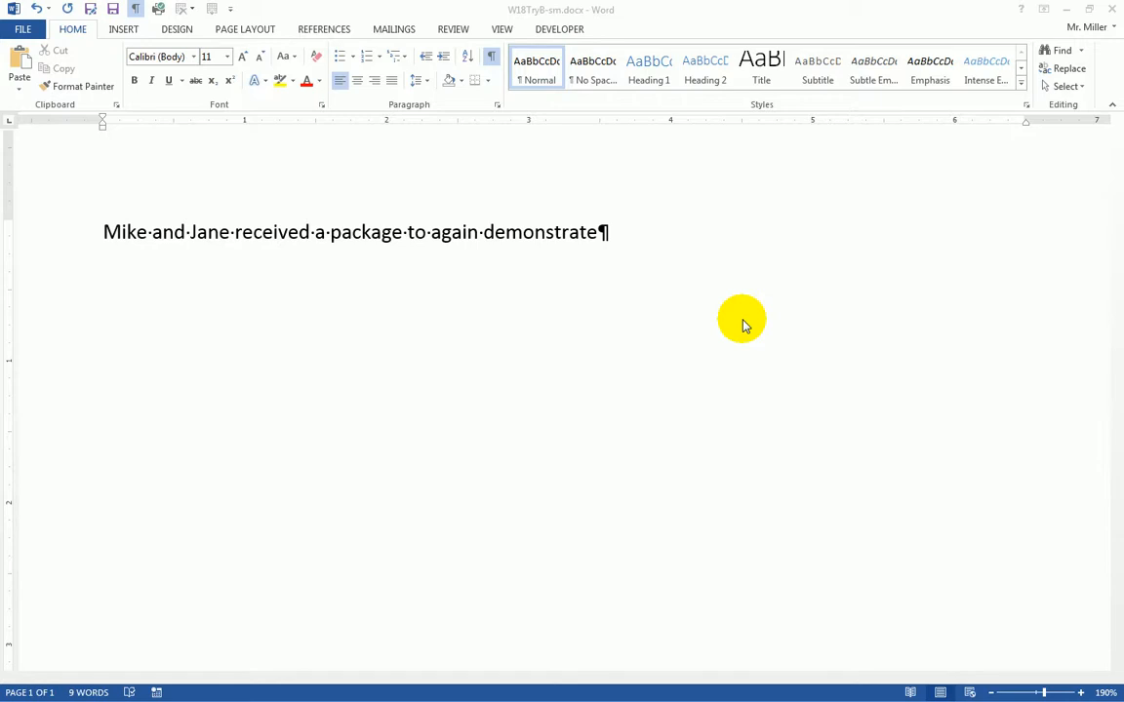
left_click(725, 241)
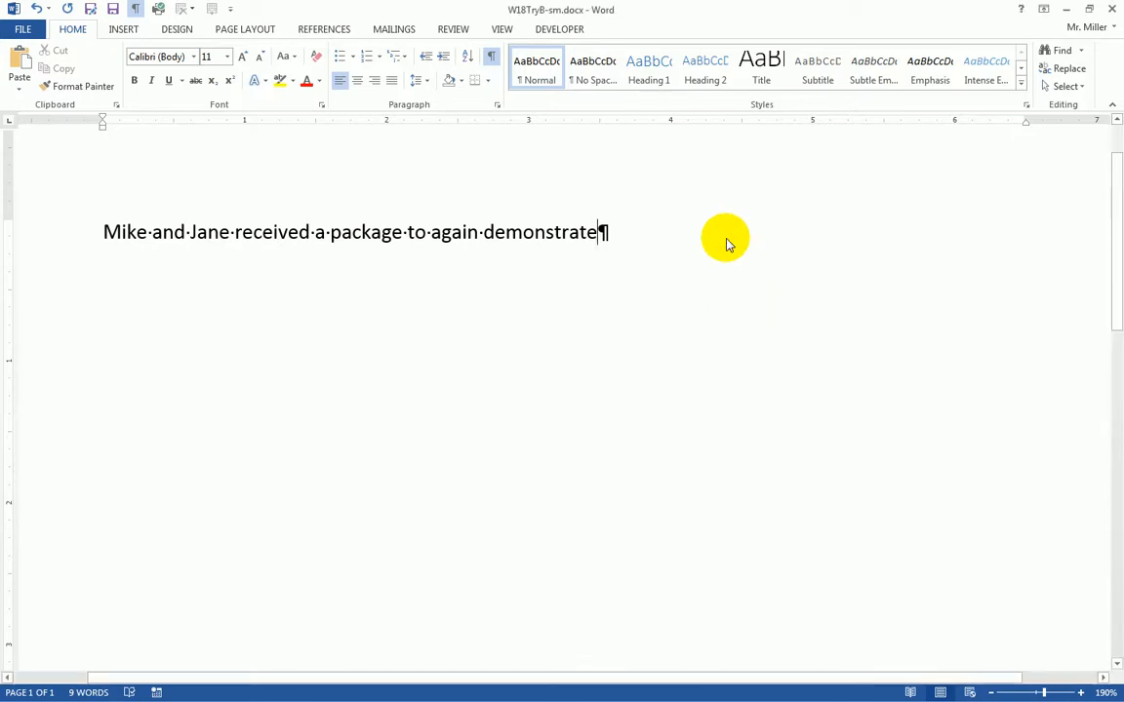
type("Su")
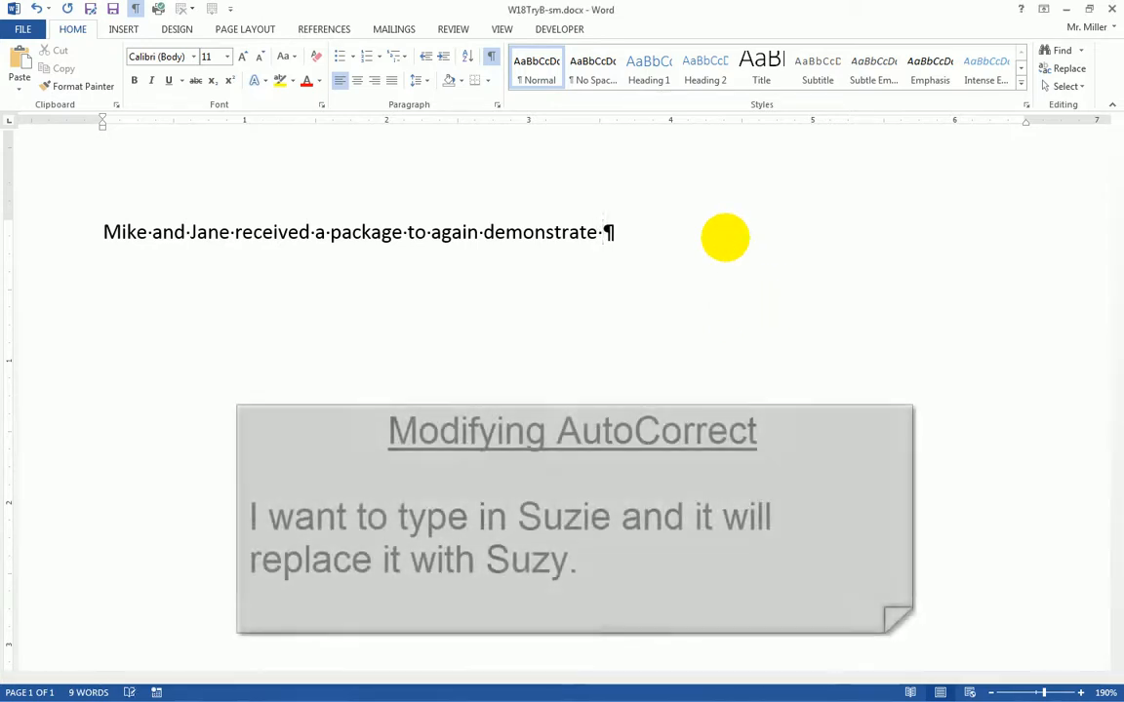
type("zie")
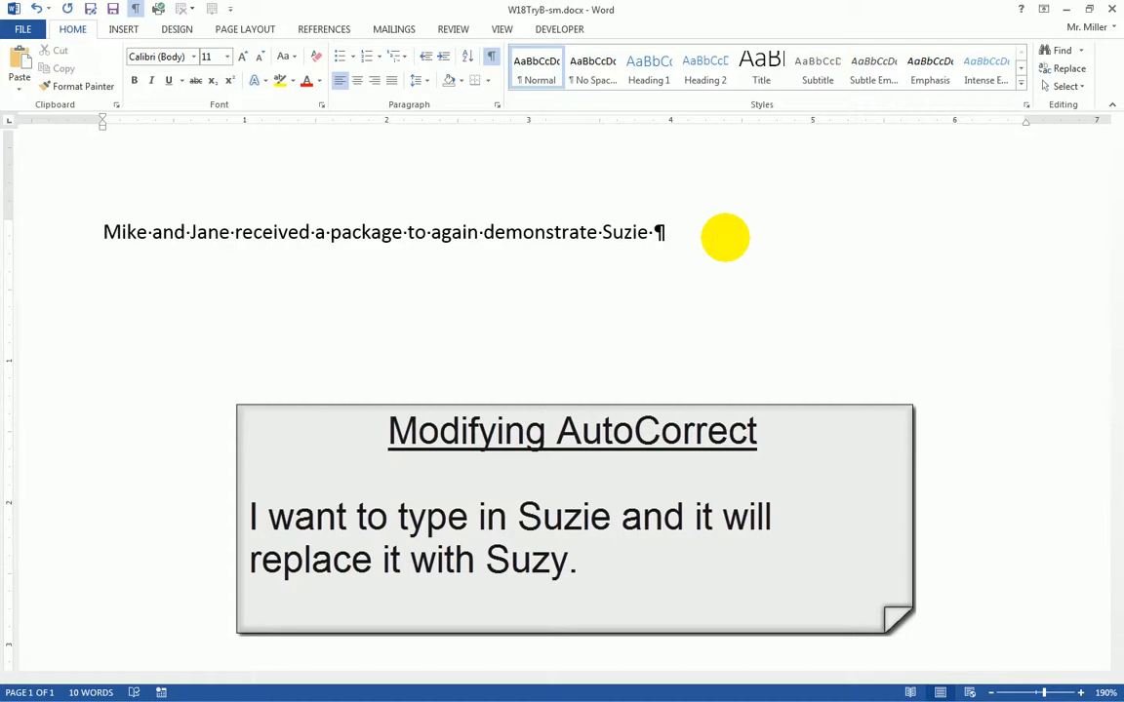
type("Suzy")
left_click(622, 234)
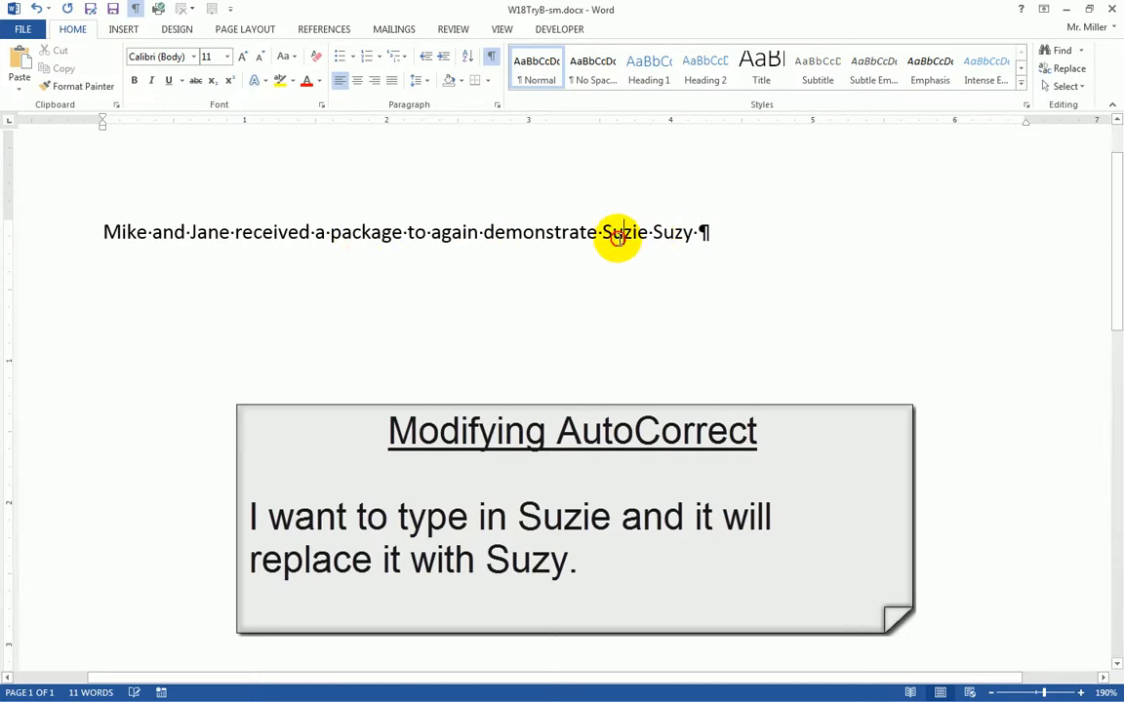
double_click(614, 235)
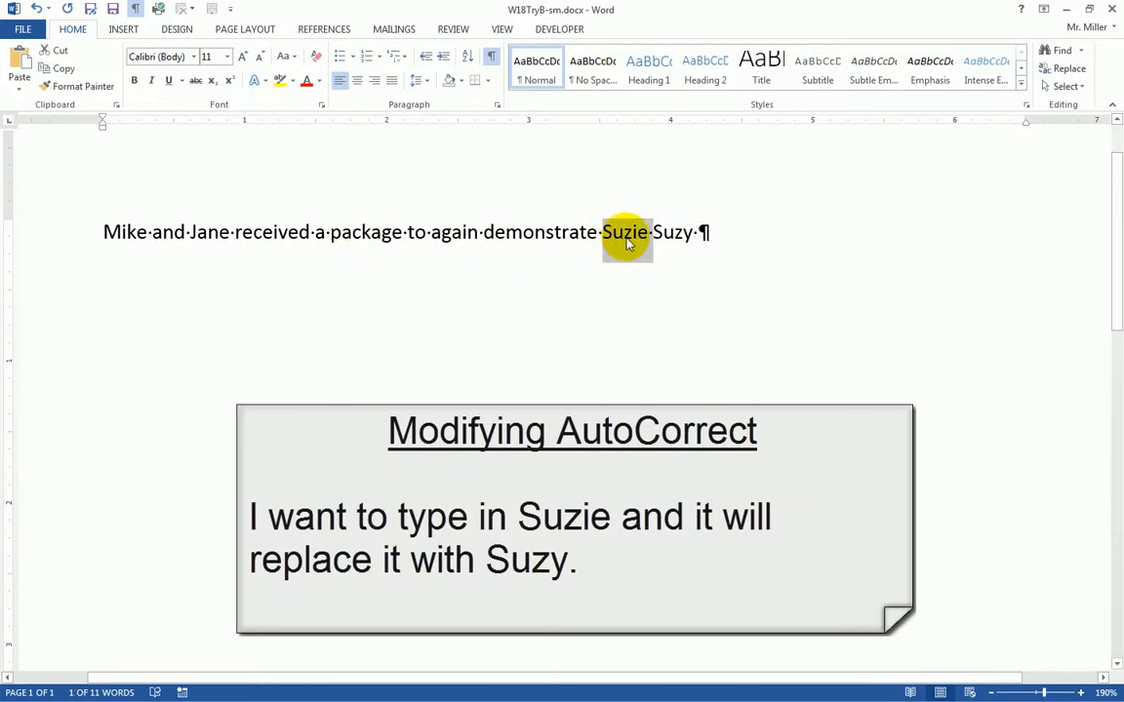
left_click(673, 234)
double_click(673, 235)
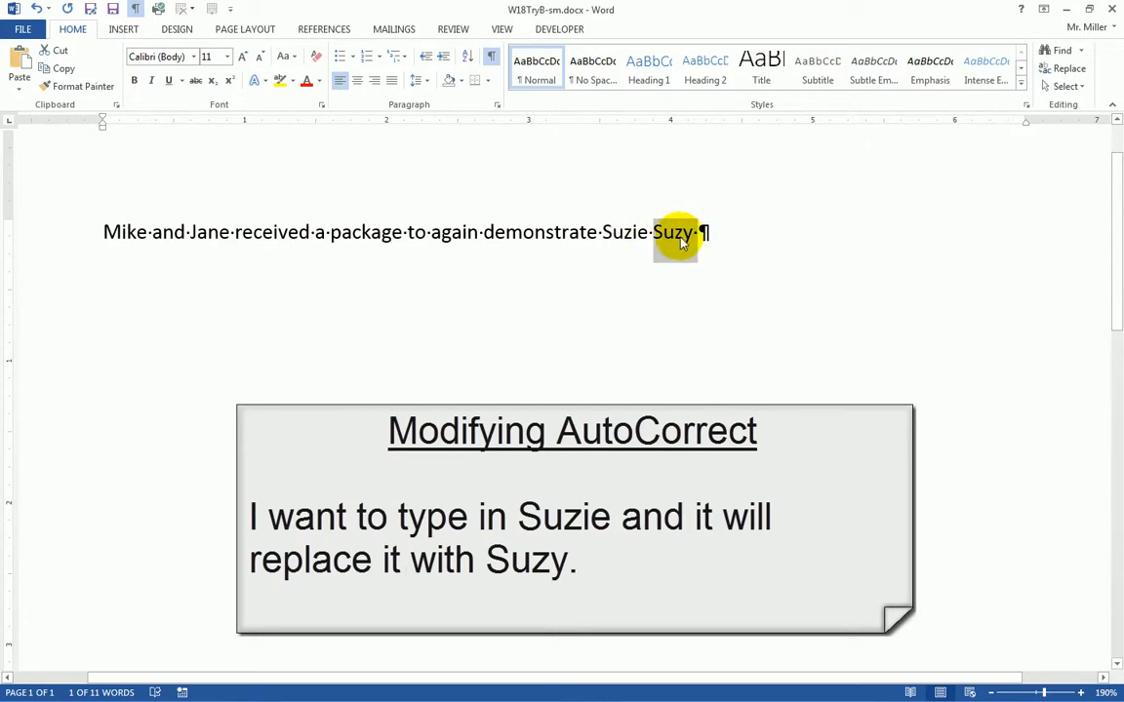
left_click(631, 232)
left_click(694, 233)
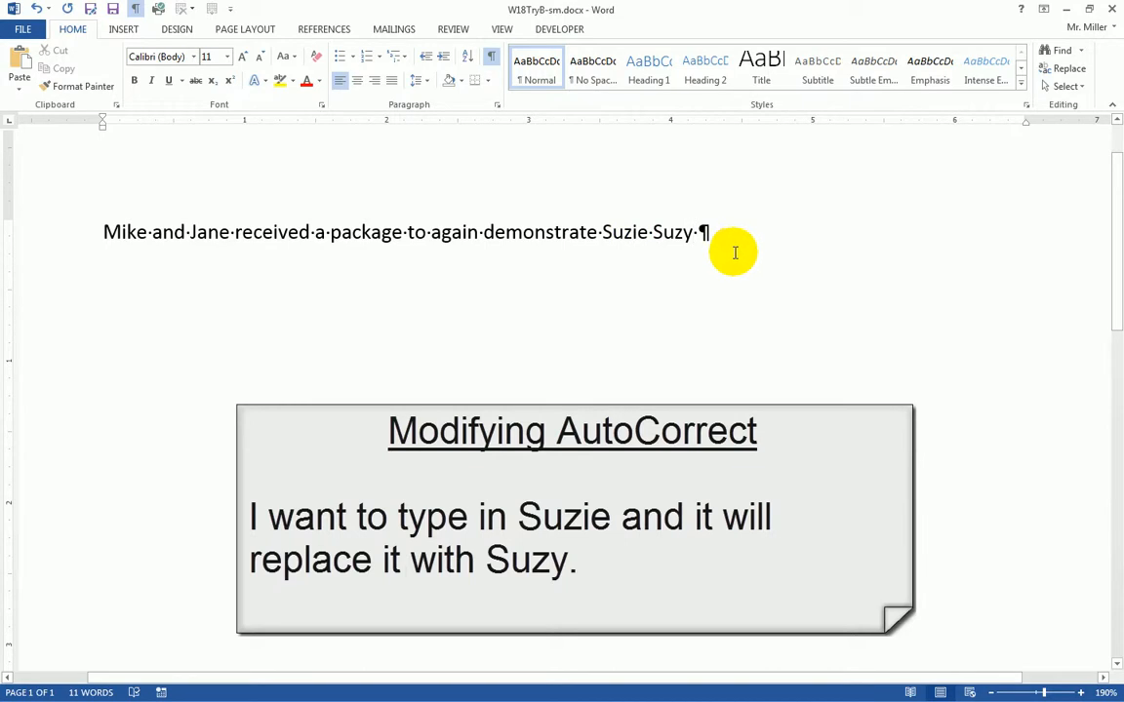
key("BackSpace")
key("BackSpace")
key("BackSpace")
key("BackSpace")
key("BackSpace")
key("BackSpace")
key("BackSpace")
key("BackSpace")
key("BackSpace")
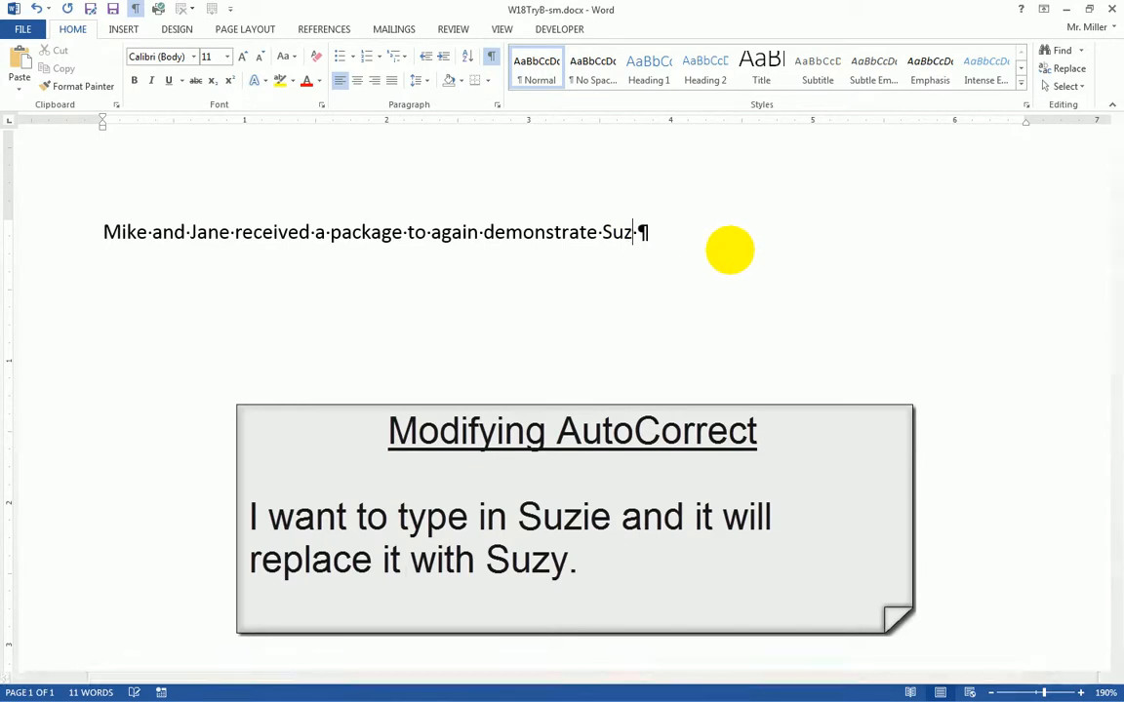
key("BackSpace")
key("BackSpace")
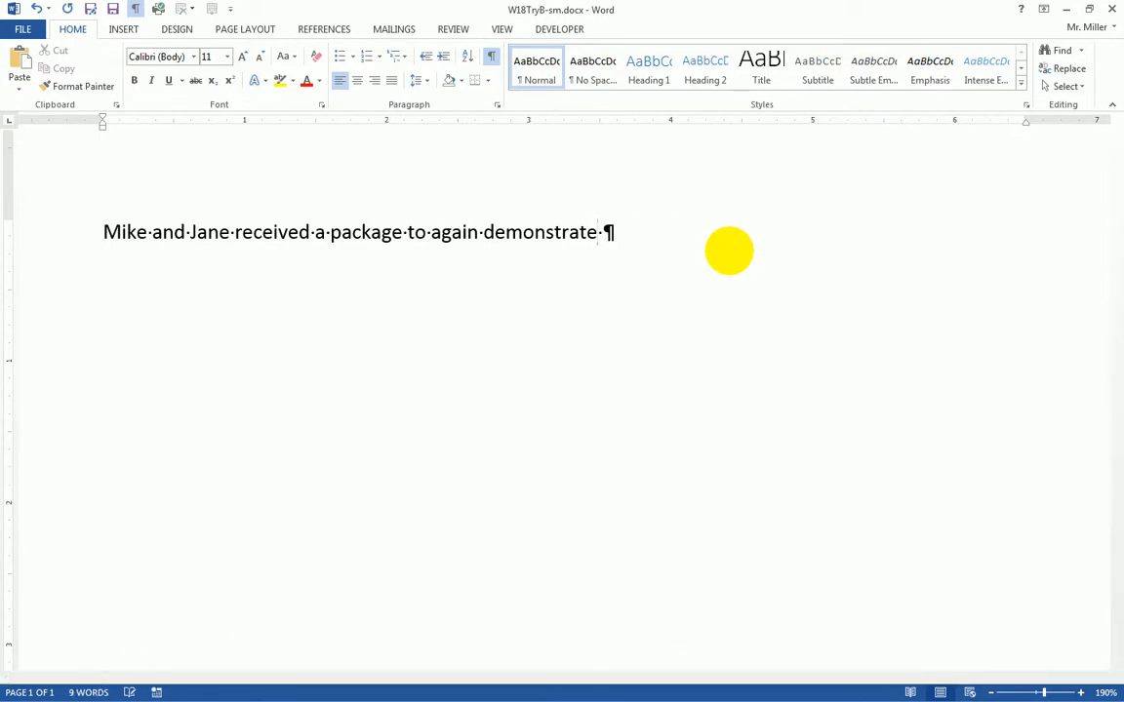
- Open the AutoCorrect Options dialog from File > Options > Proofing
left_click(23, 31)
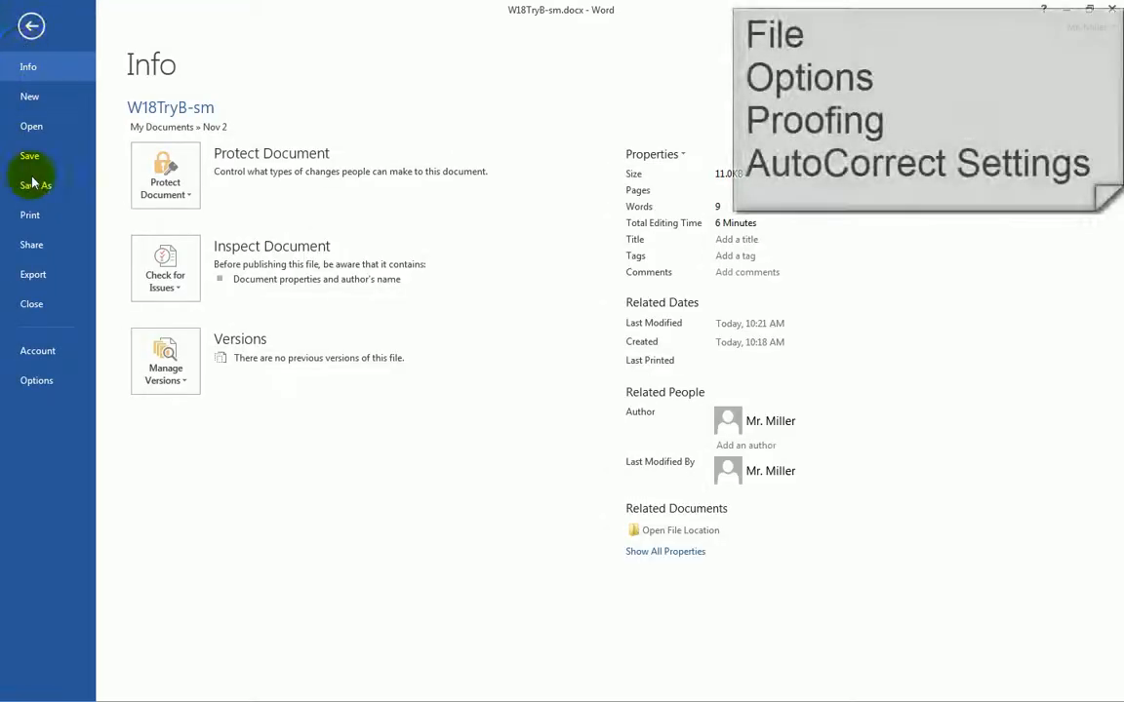
left_click(36, 383)
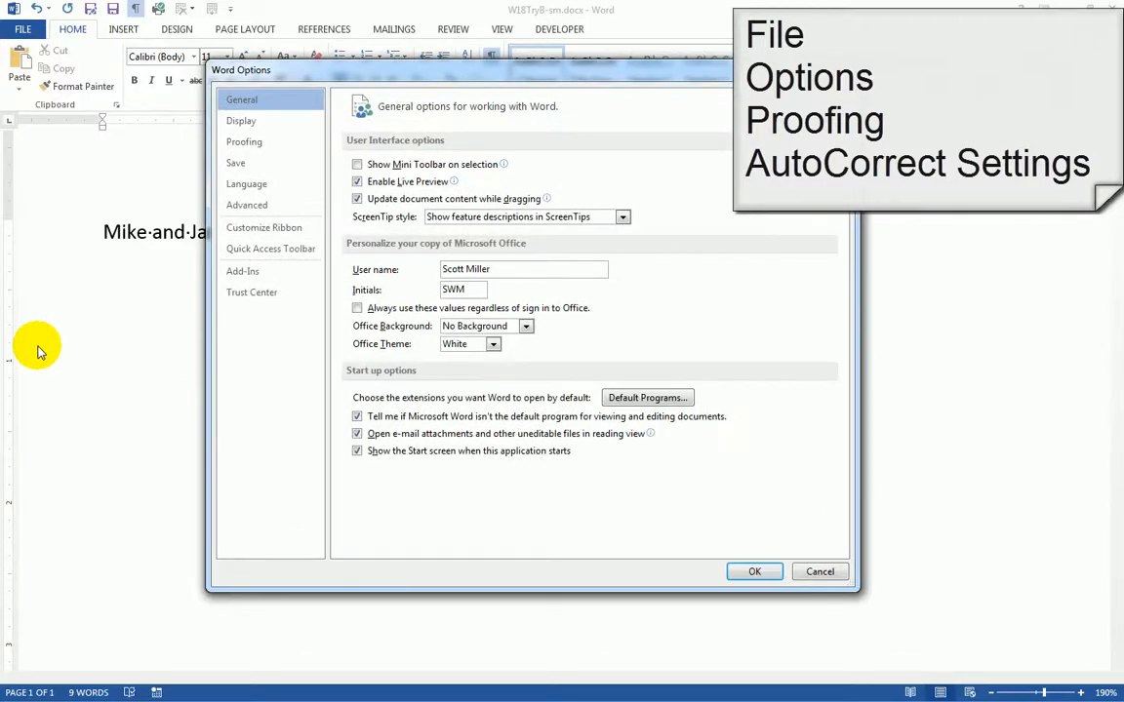
left_click(246, 144)
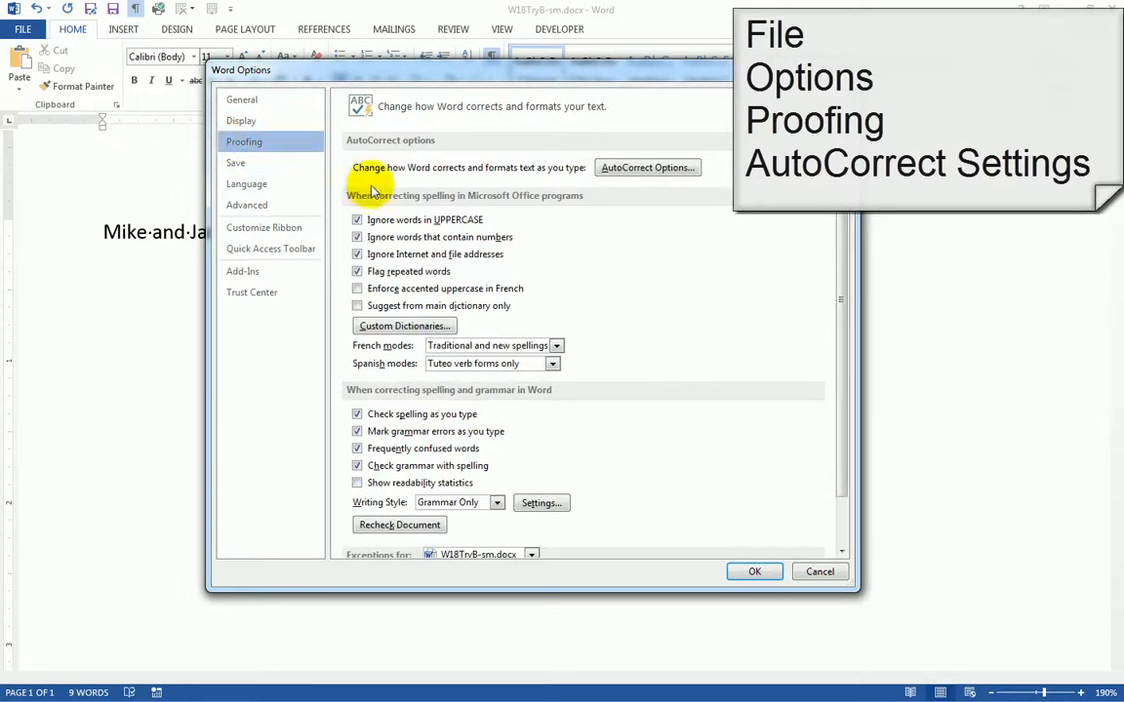
left_click(615, 161)
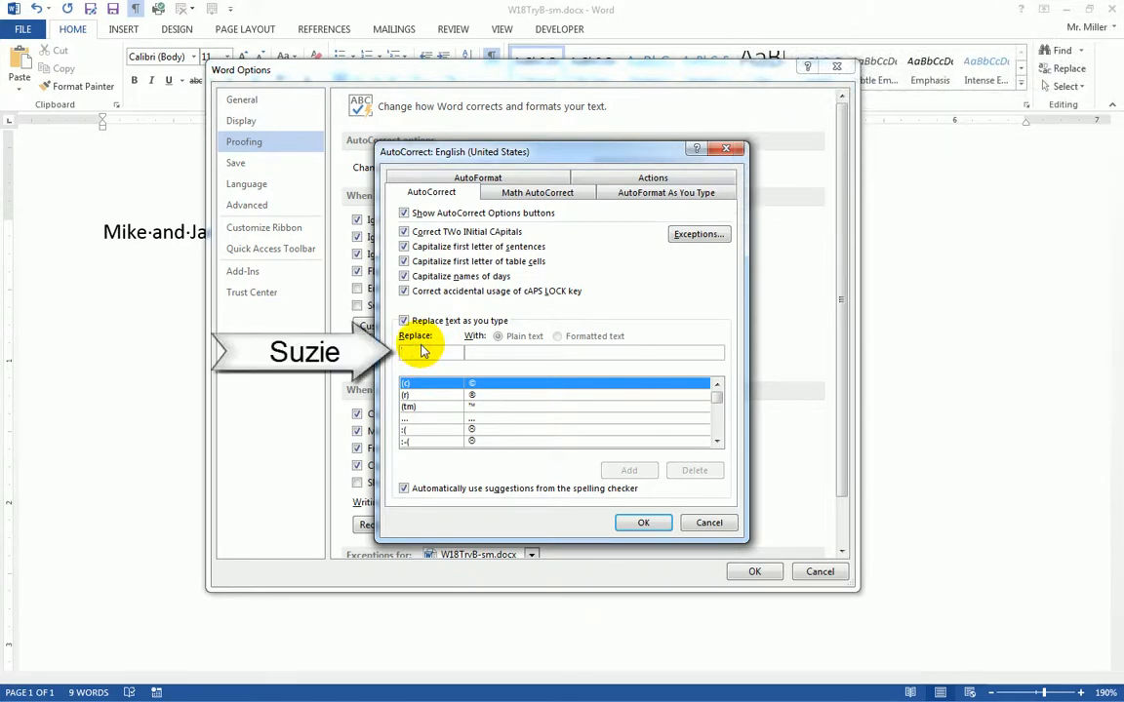
- Add an AutoCorrect entry replacing Suzie with Suzy and close both dialogs with OK
type("Suzie")
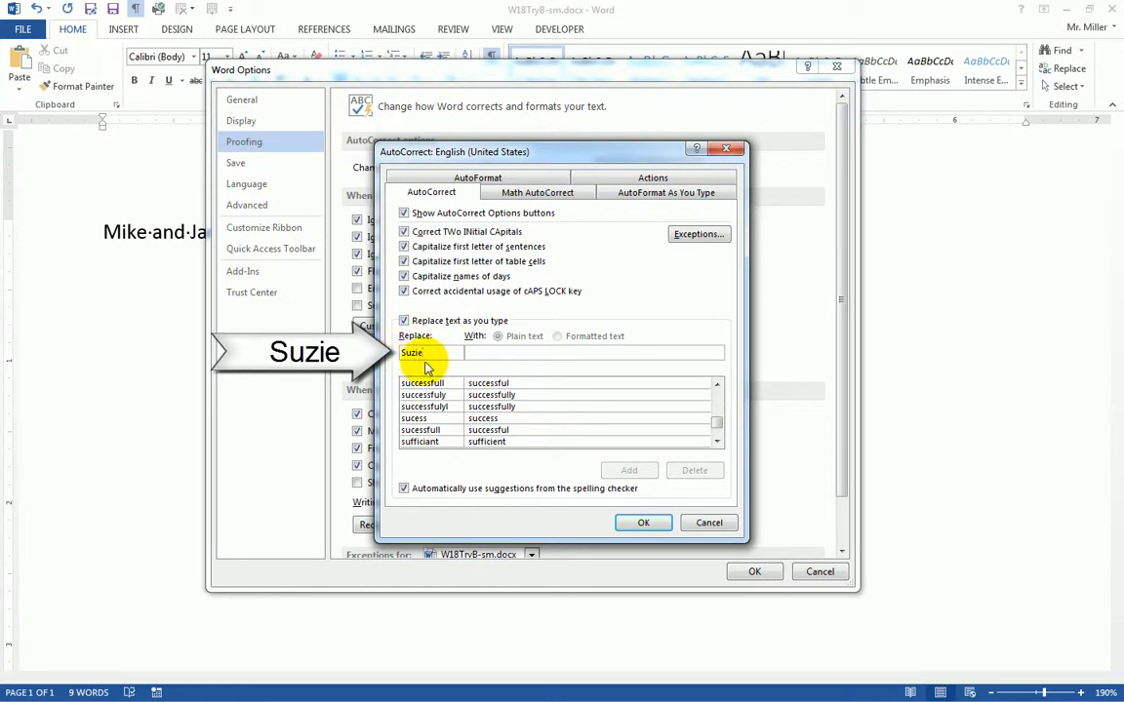
left_click(478, 355)
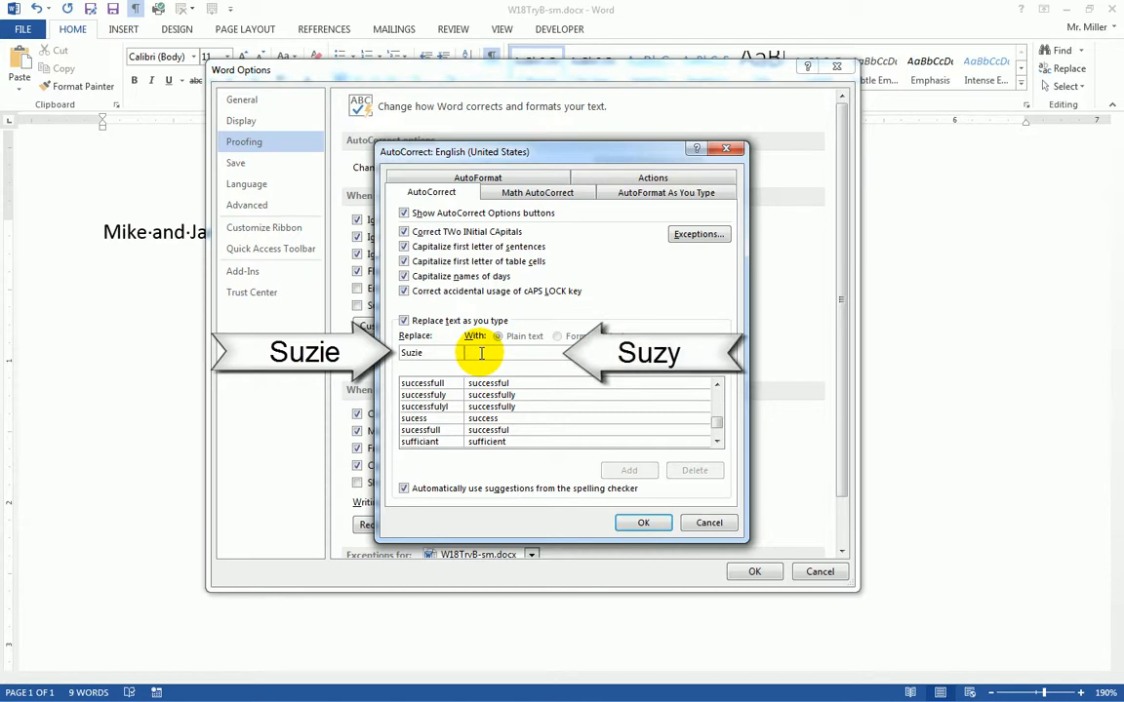
type("S")
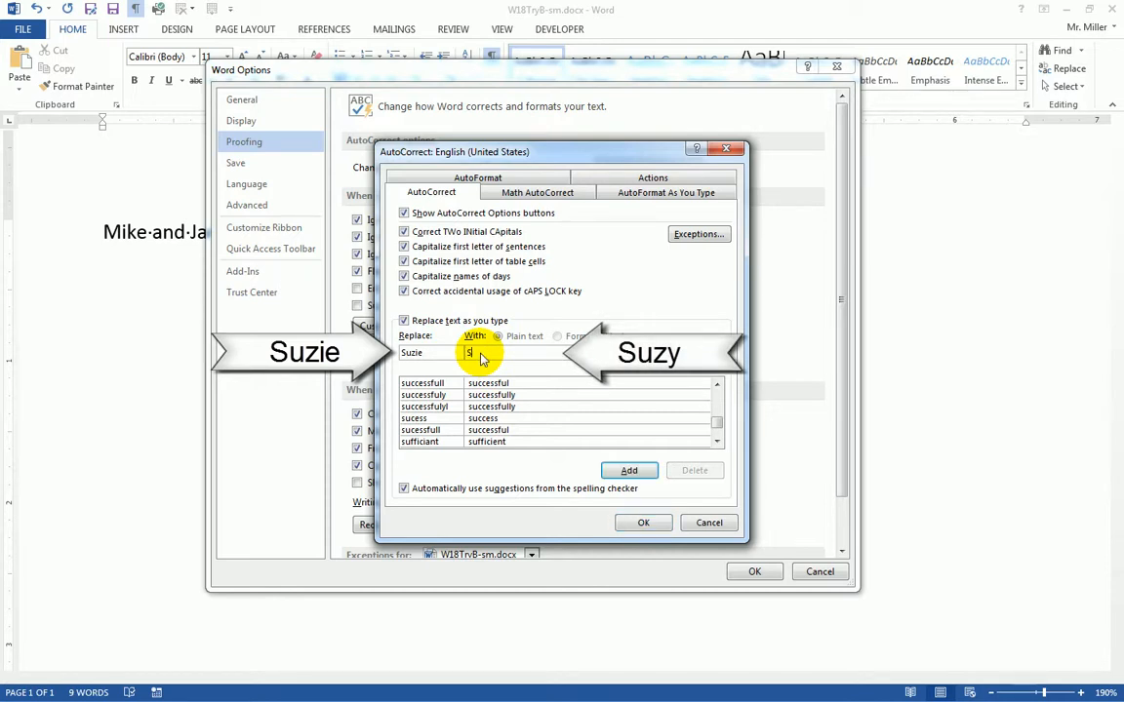
type("uzy")
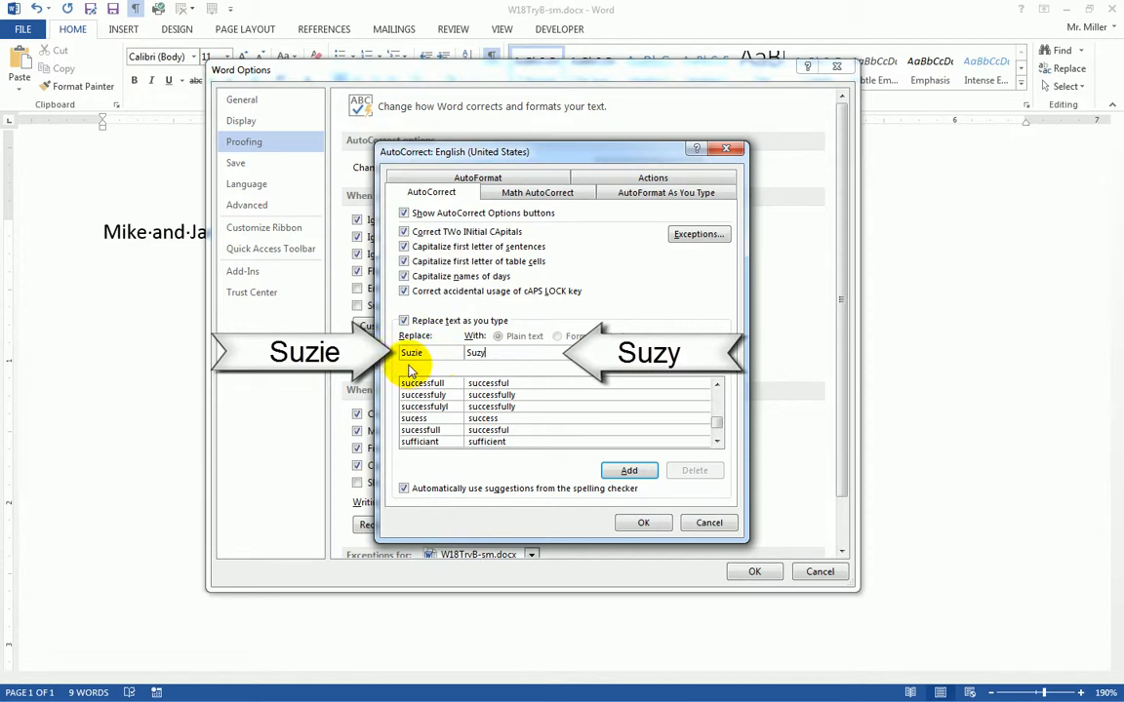
left_click(478, 357)
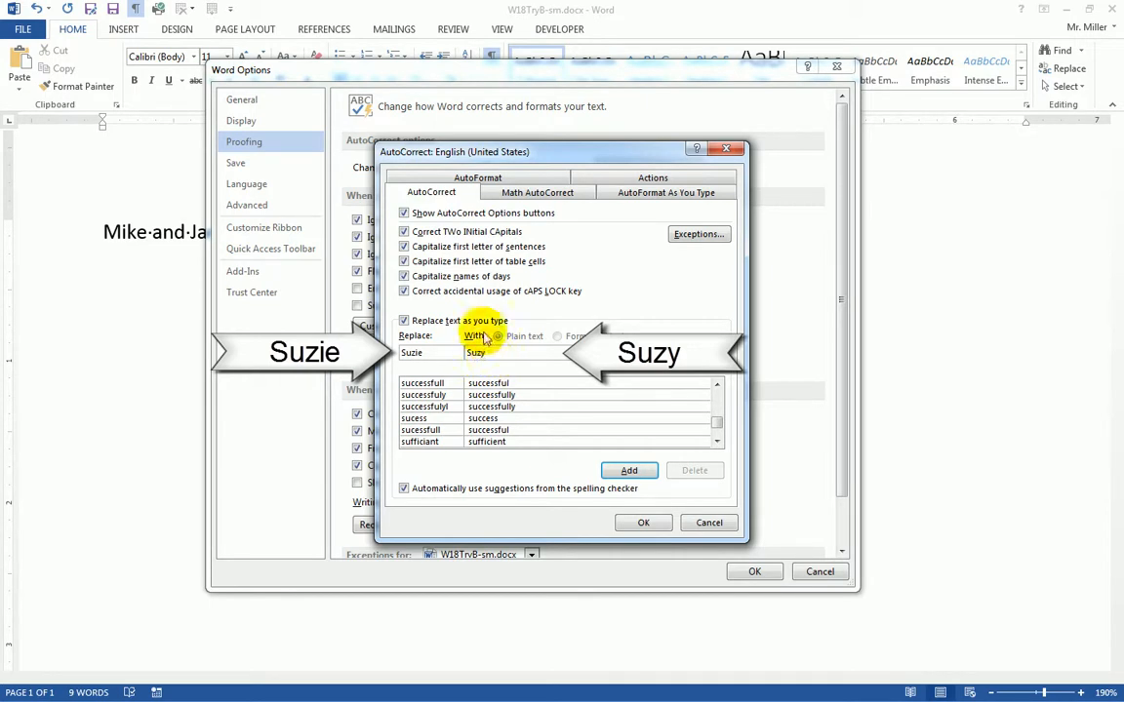
left_click(629, 469)
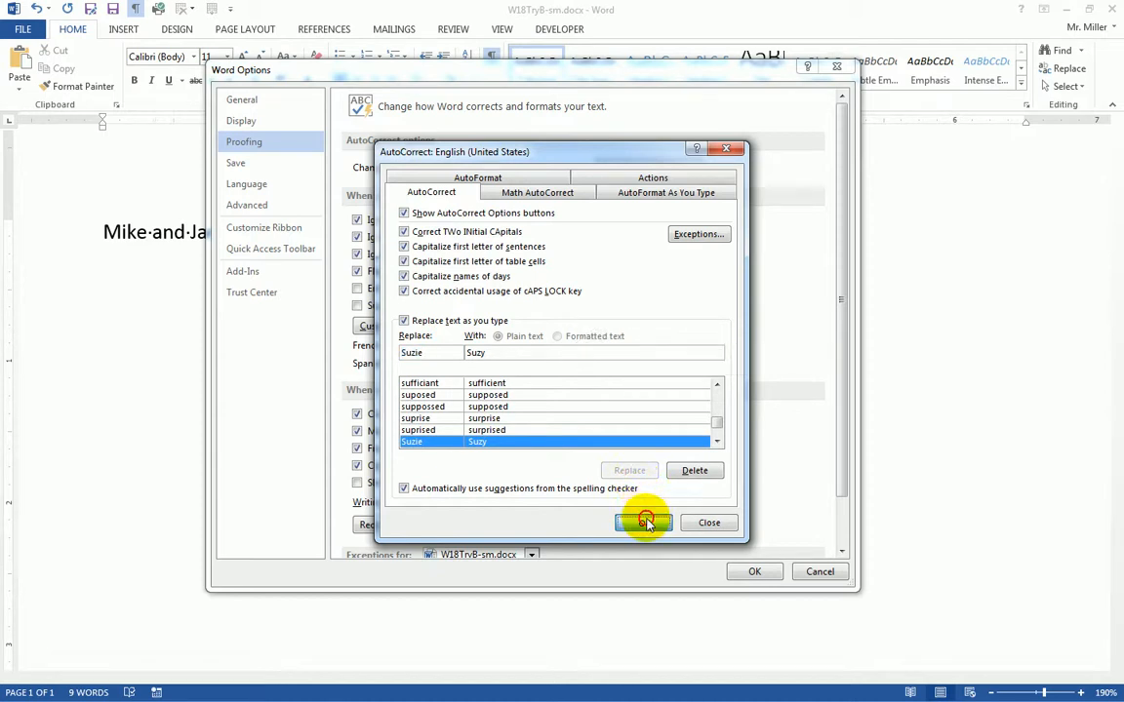
left_click(646, 523)
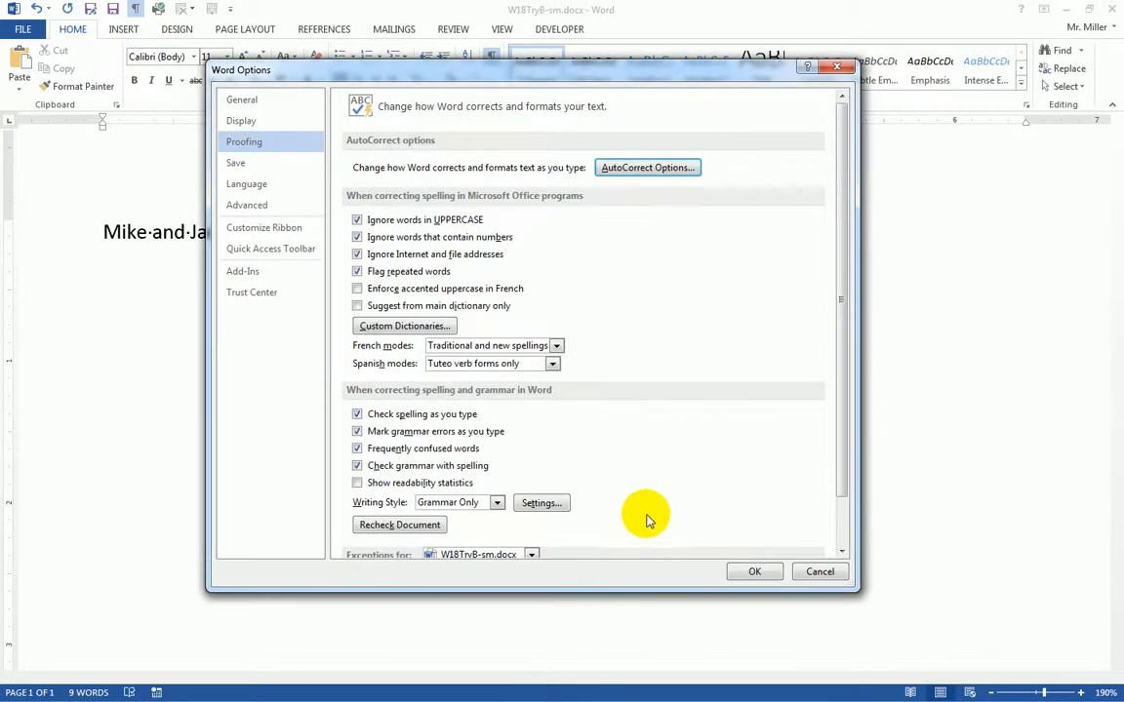
left_click(756, 570)
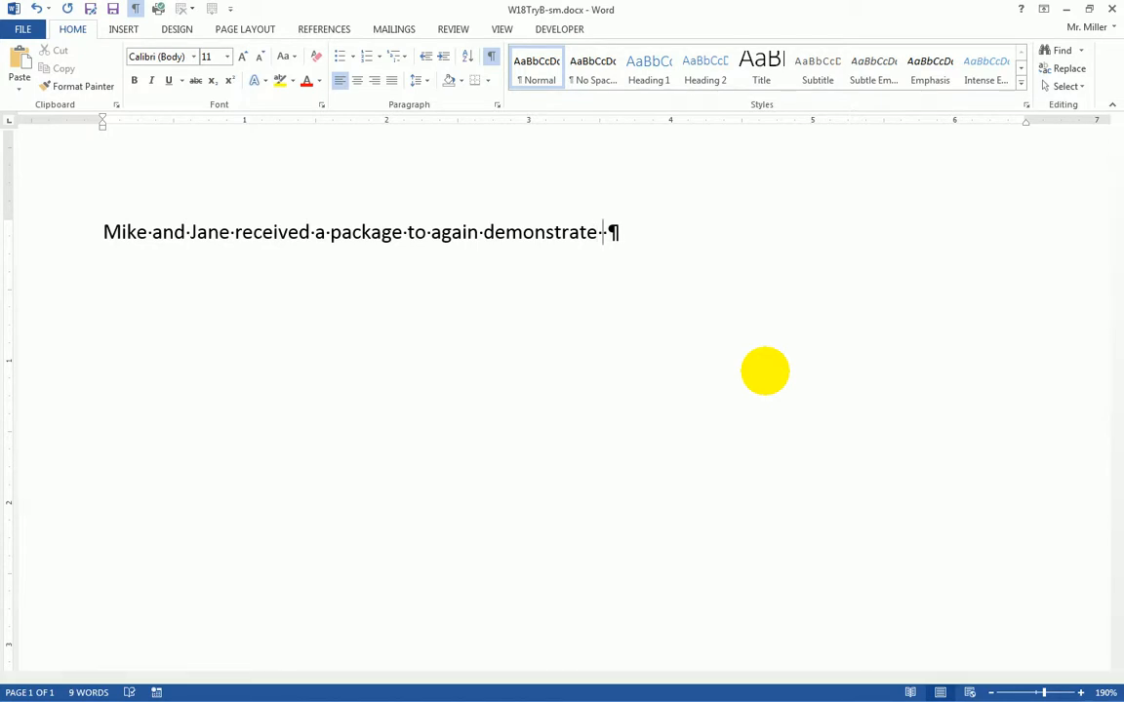
- Finish the sentence with Suzie, auto-corrected to Suzy, and start a new paragraph
type("S")
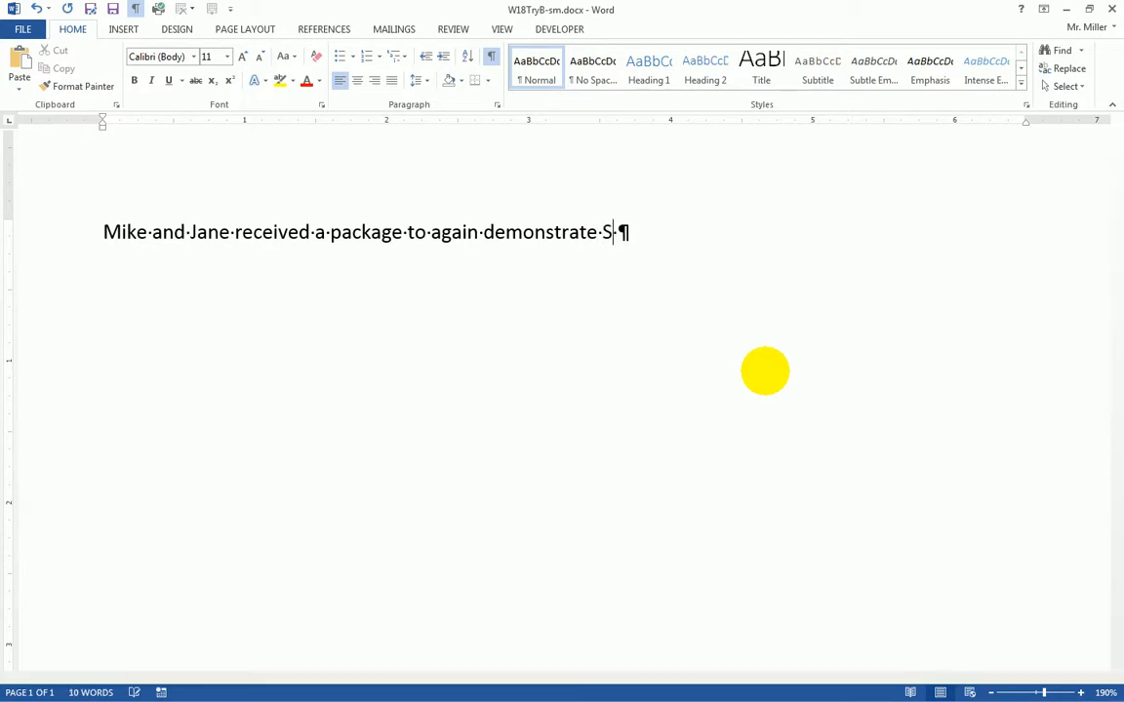
type("uzie")
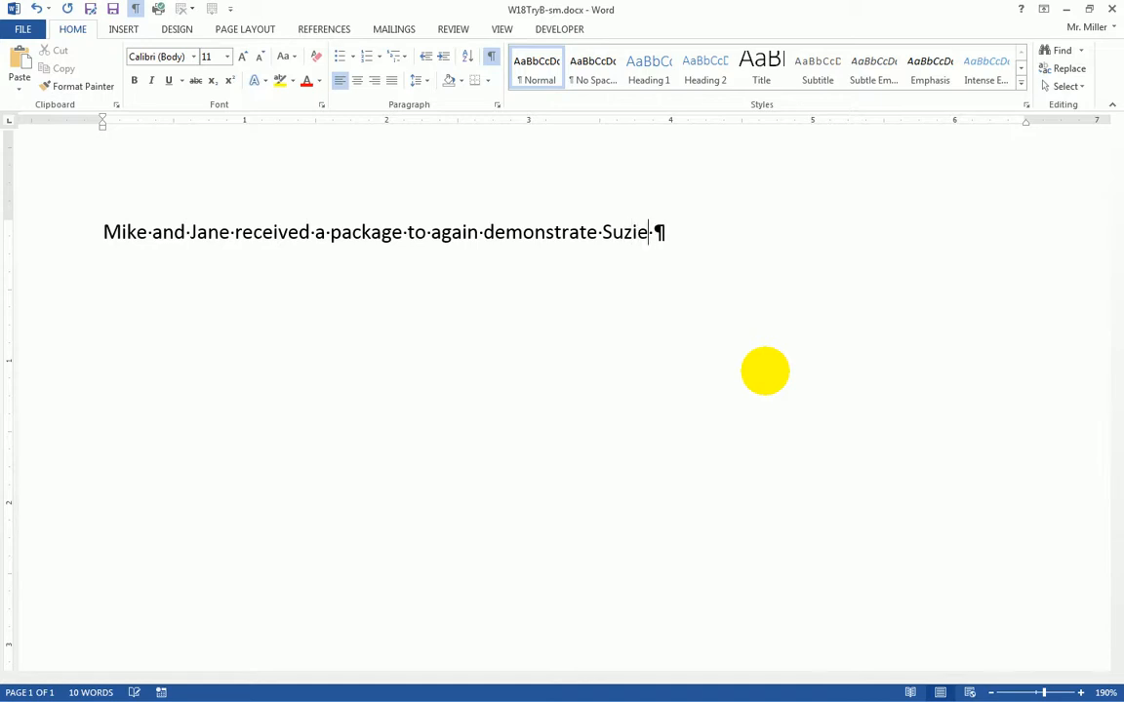
key("BackSpace")
key("BackSpace")
type("y")
key("Return")
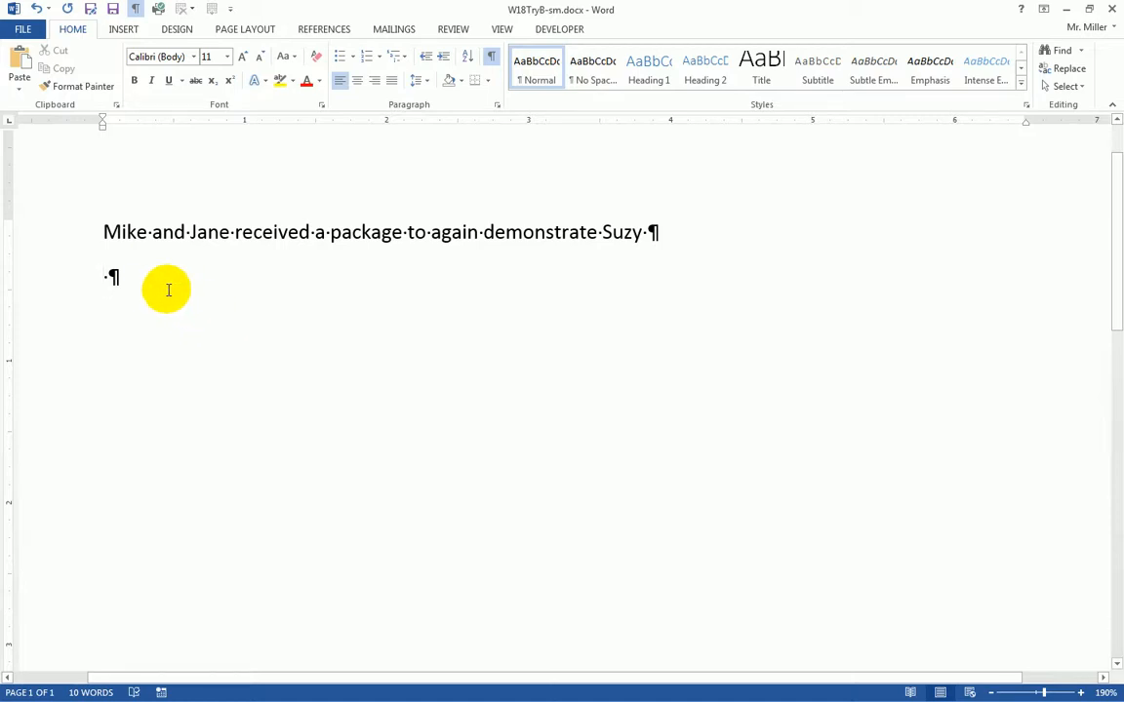
- Open the AutoCorrect Options dialog again via File > Options > Proofing
left_click(21, 33)
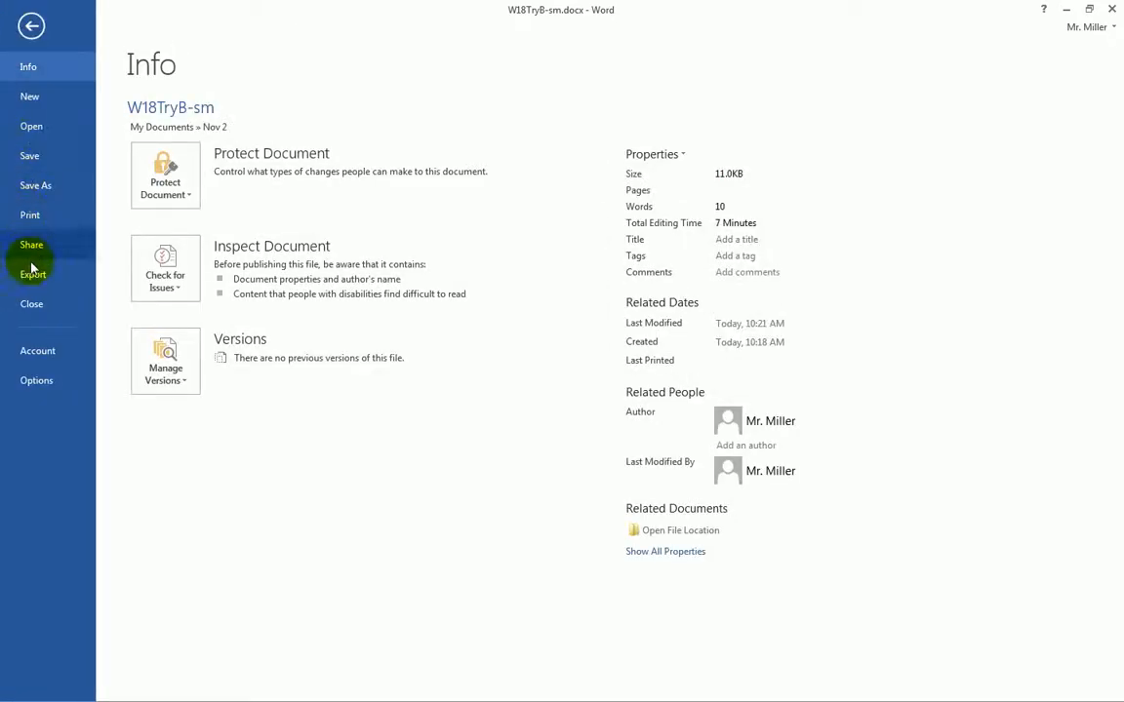
left_click(36, 380)
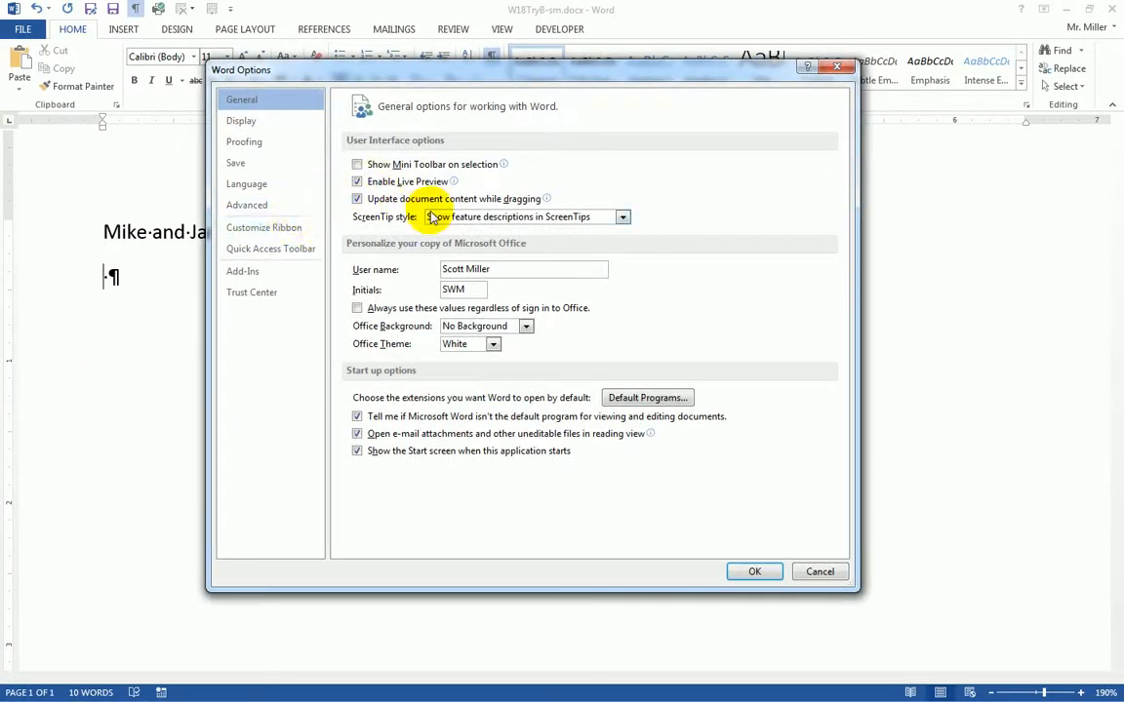
left_click(261, 144)
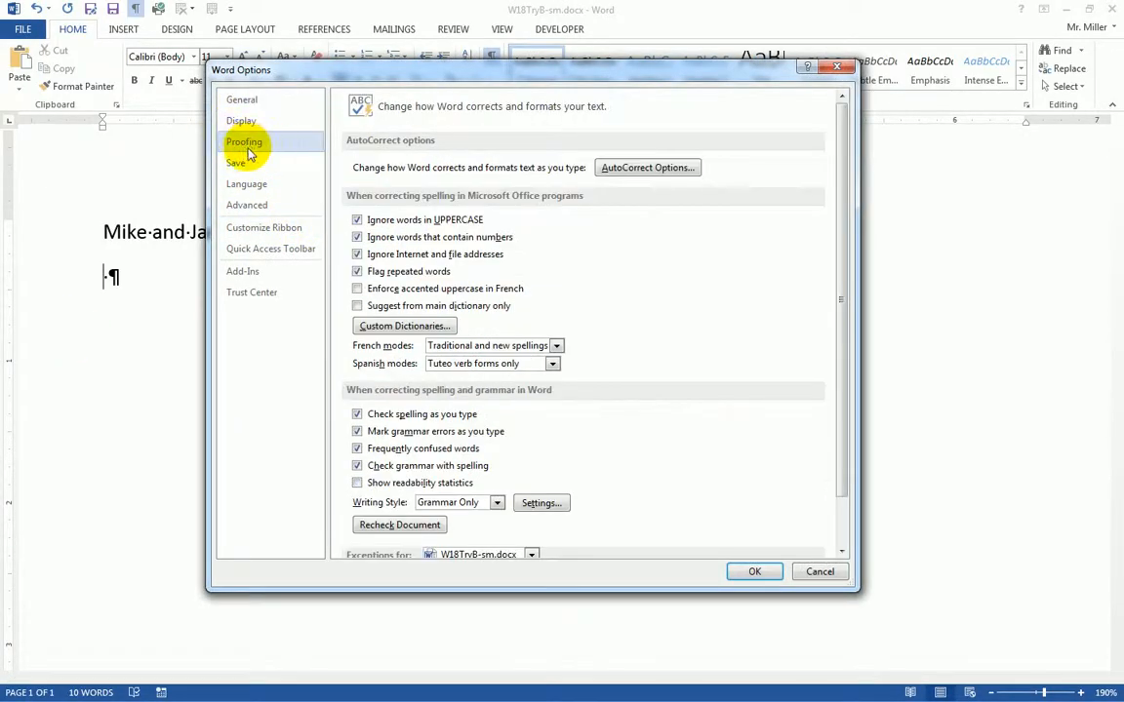
left_click(650, 168)
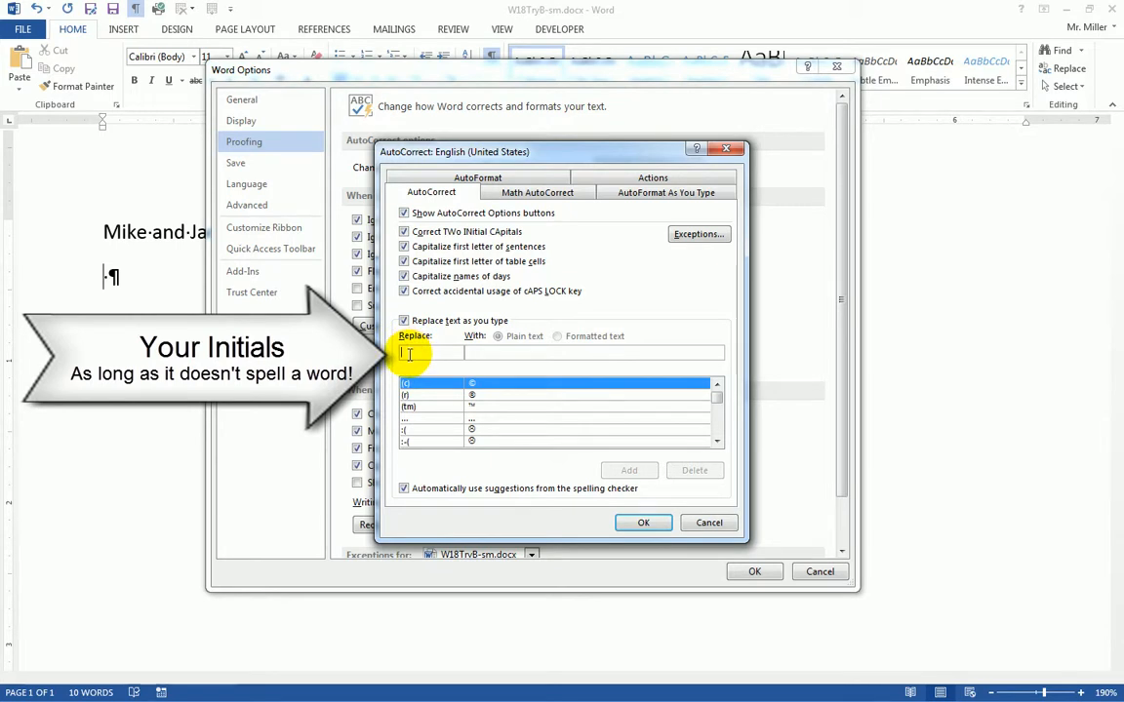
- Add an AutoCorrect entry expanding SM into the author's full name, then close both dialogs
type("SM")
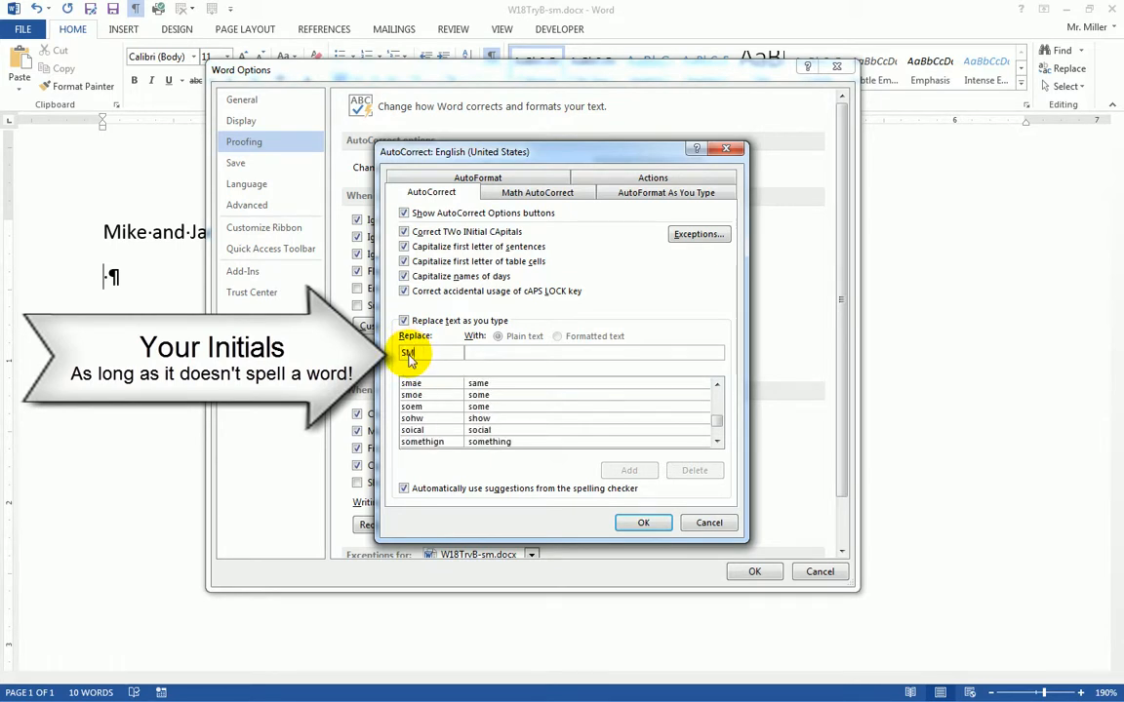
key("Tab")
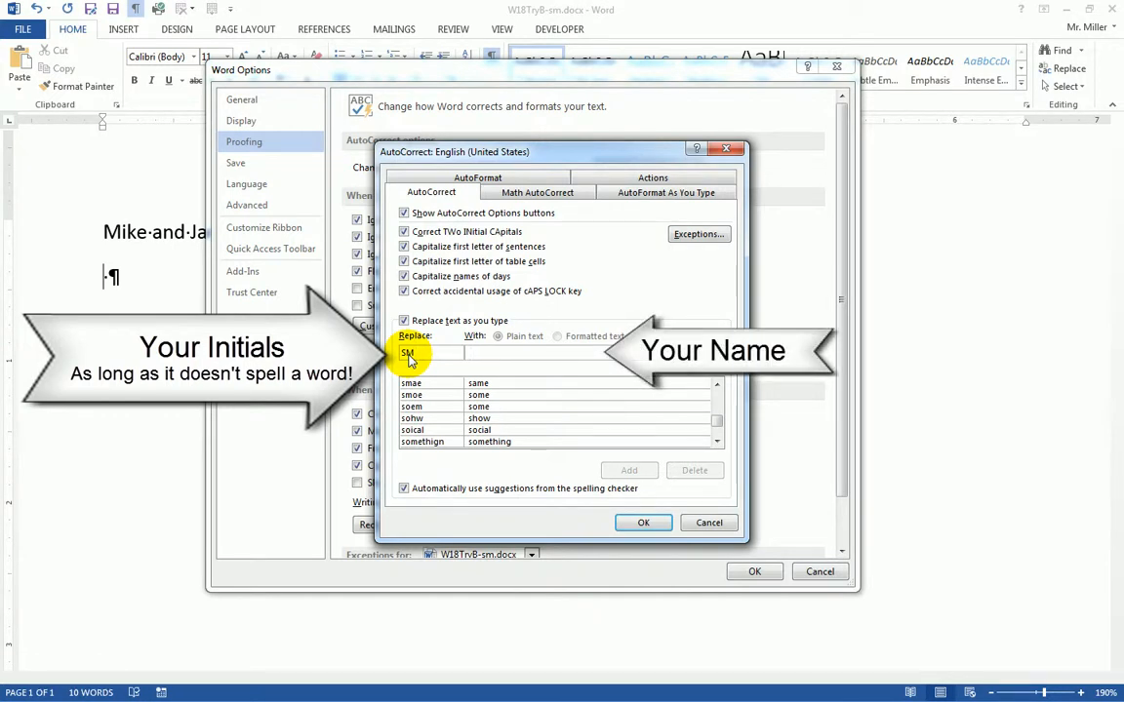
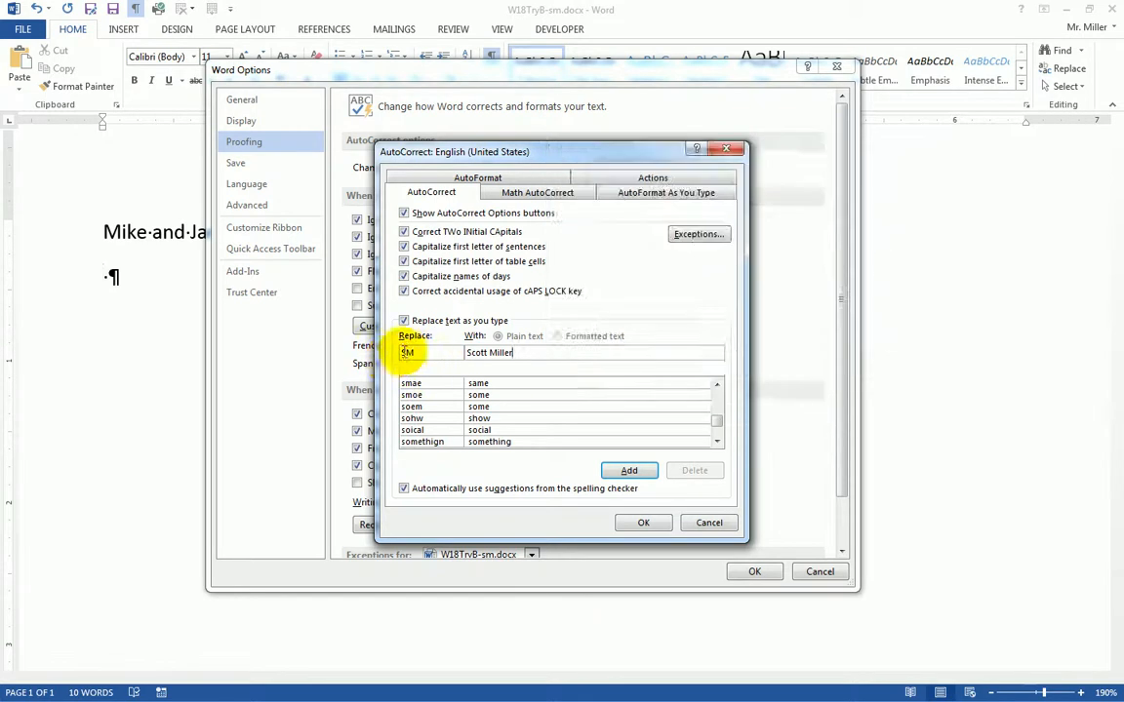
double_click(406, 354)
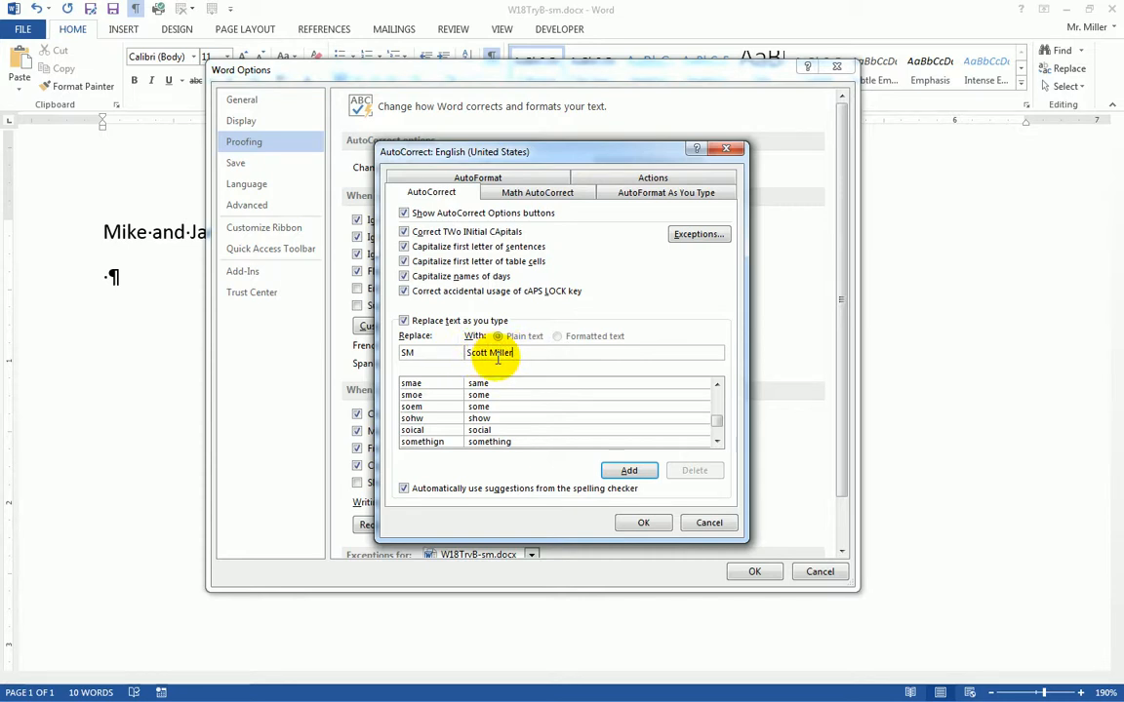
left_click(635, 472)
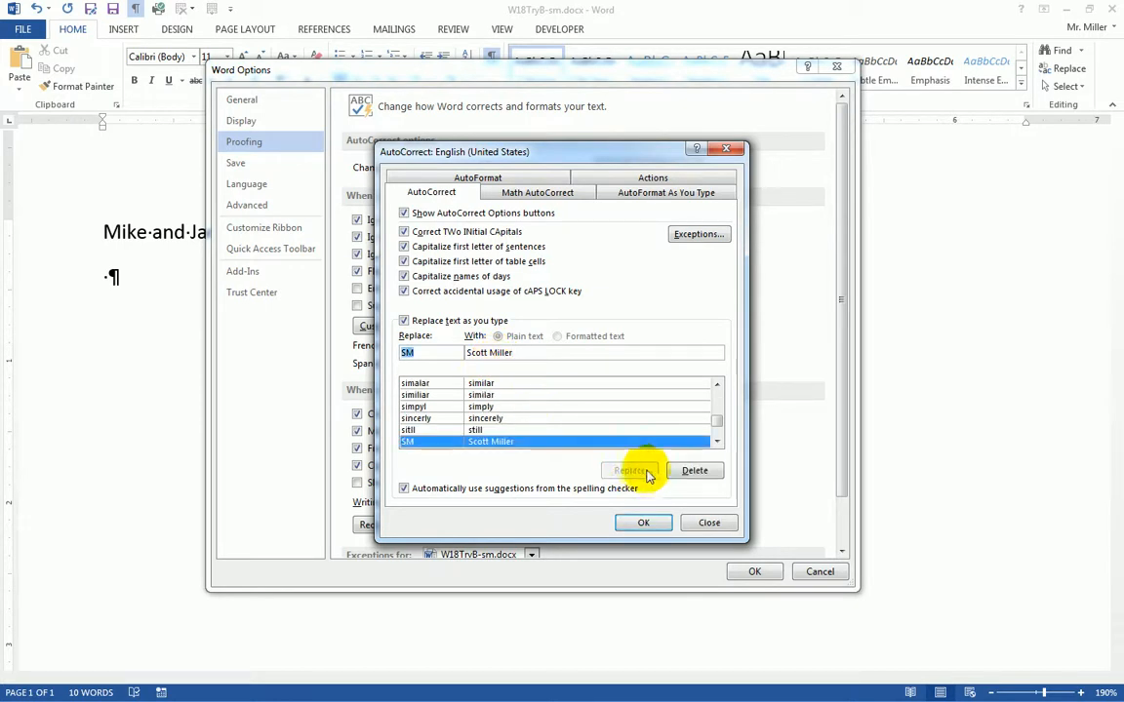
left_click(644, 523)
left_click(754, 572)
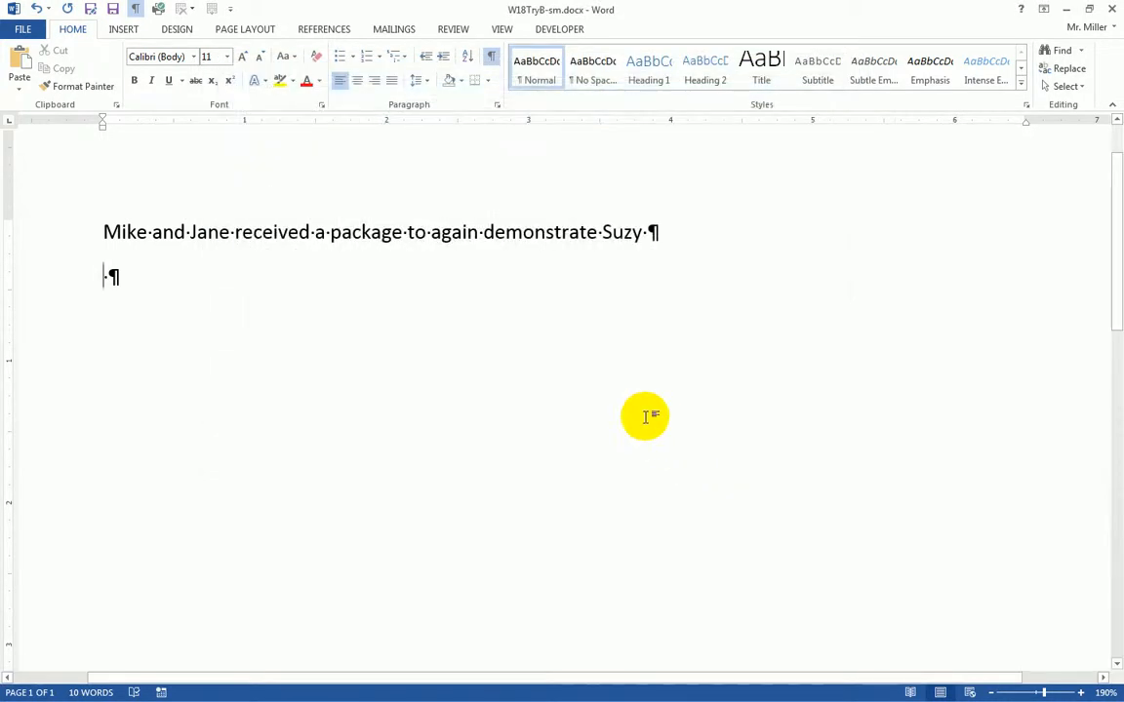
- Replace the line-two abbreviation with SM so it expands to the author's full name
type("sm")
key("shift+F3")
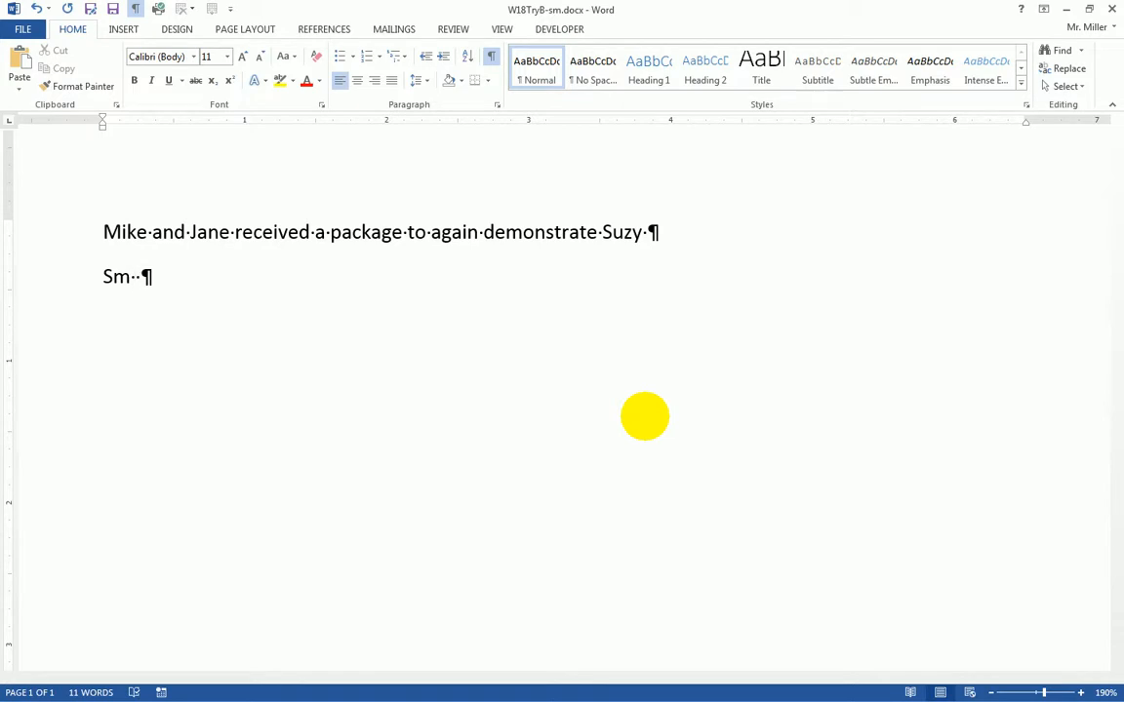
key("Delete")
key("BackSpace")
key("BackSpace")
type("SM")
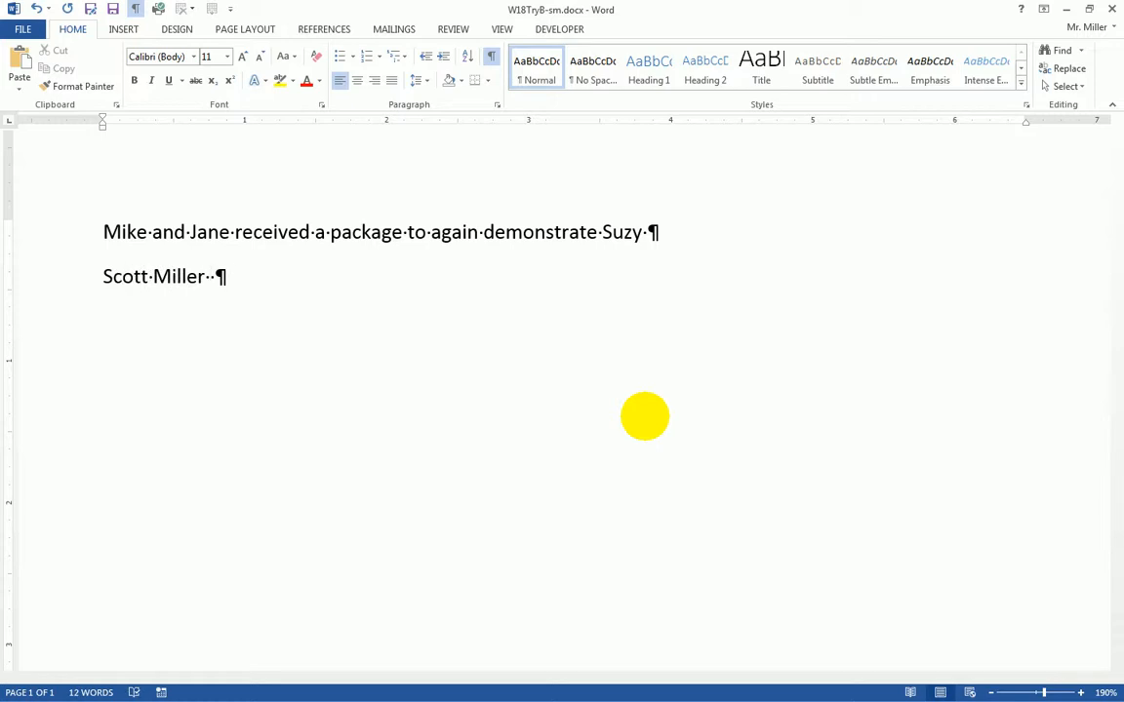
key("Delete")
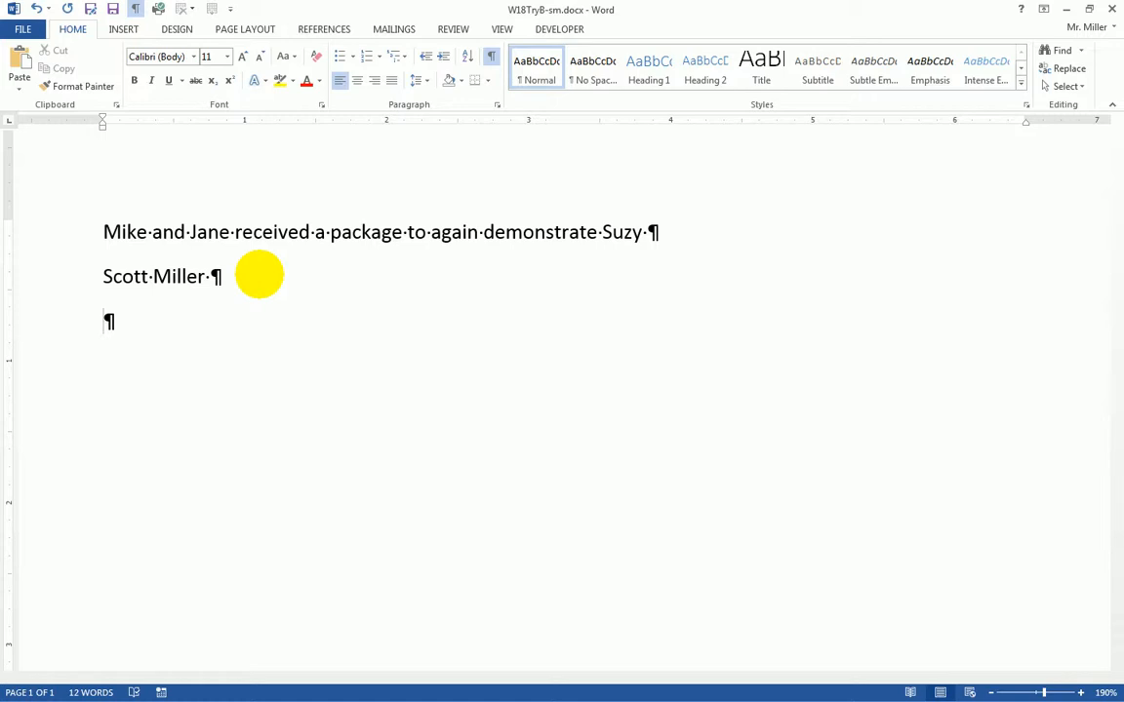
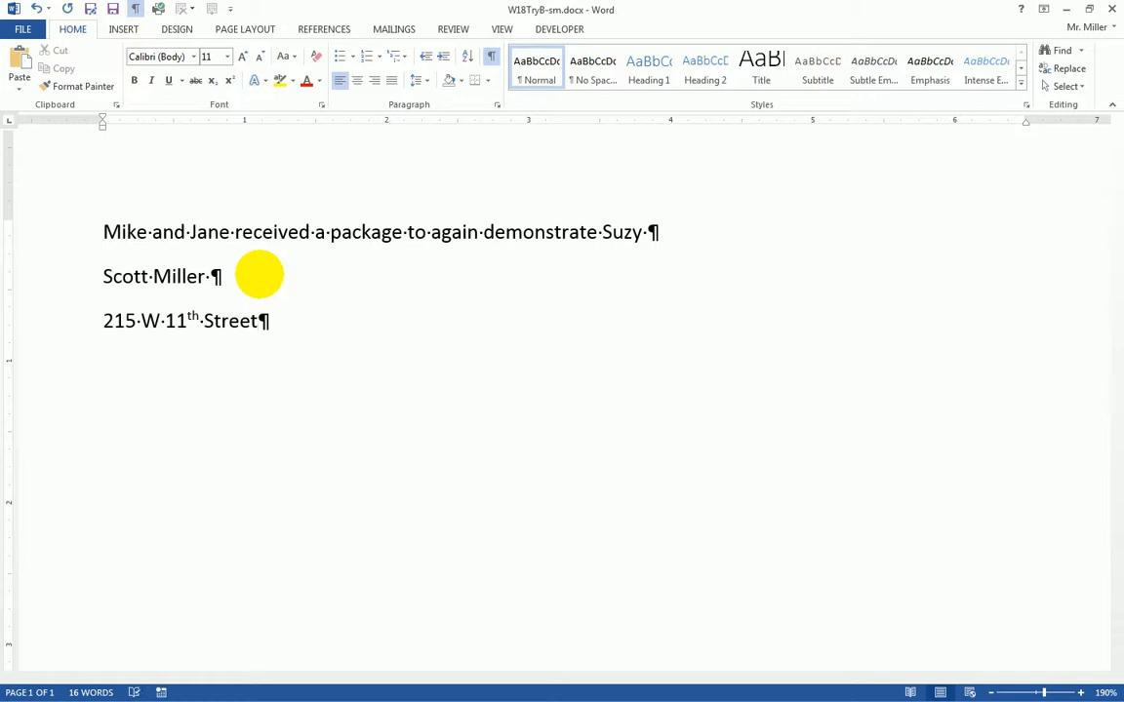
- Type the street address line, then the city, state and ZIP line below it
key("Return")
key("BackSpace")
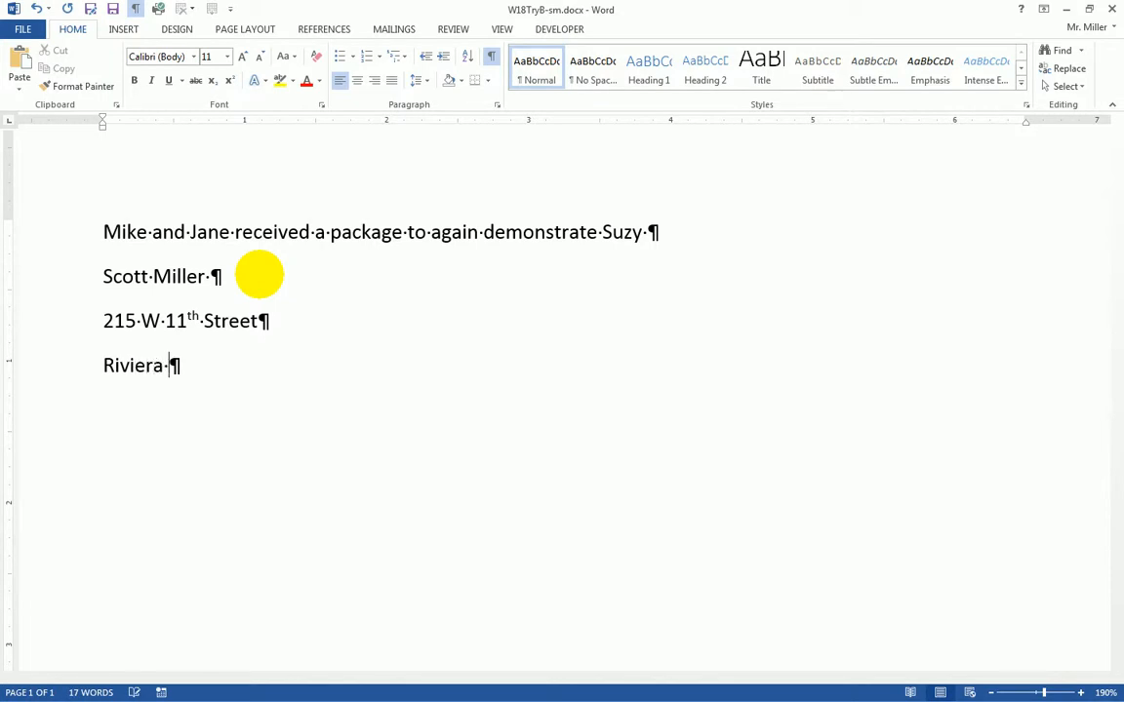
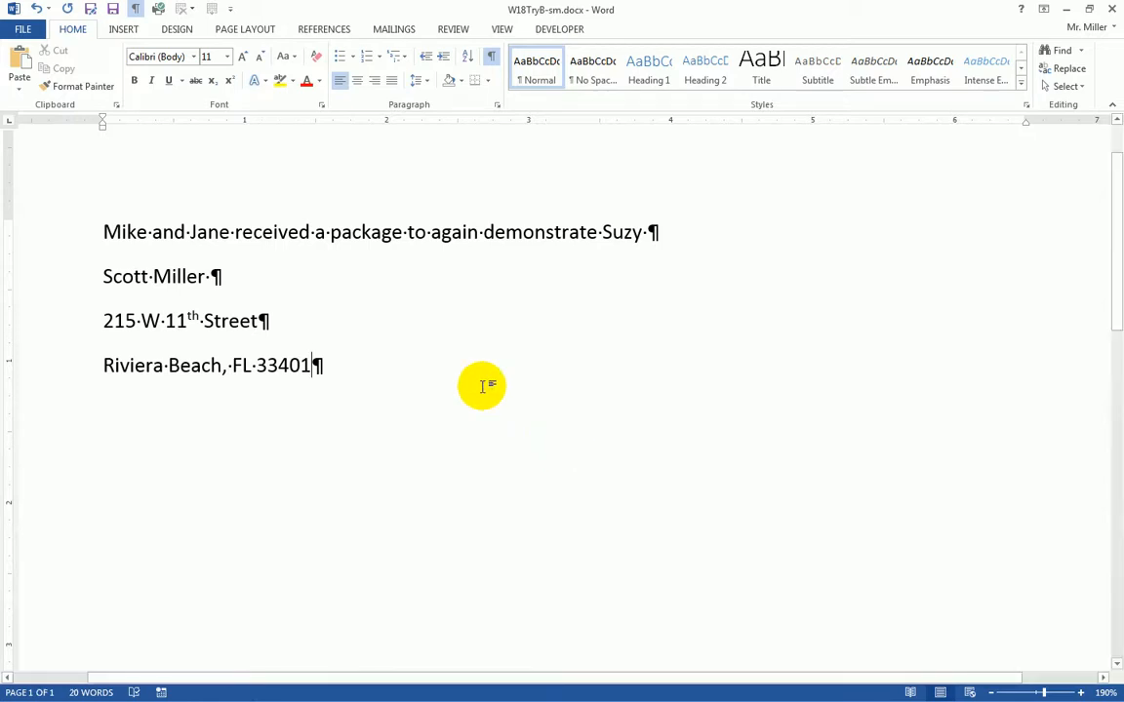
- Apply the No Spacing style to both address lines, then reselect them and open the File Info view
left_click_drag(53, 319, 47, 363)
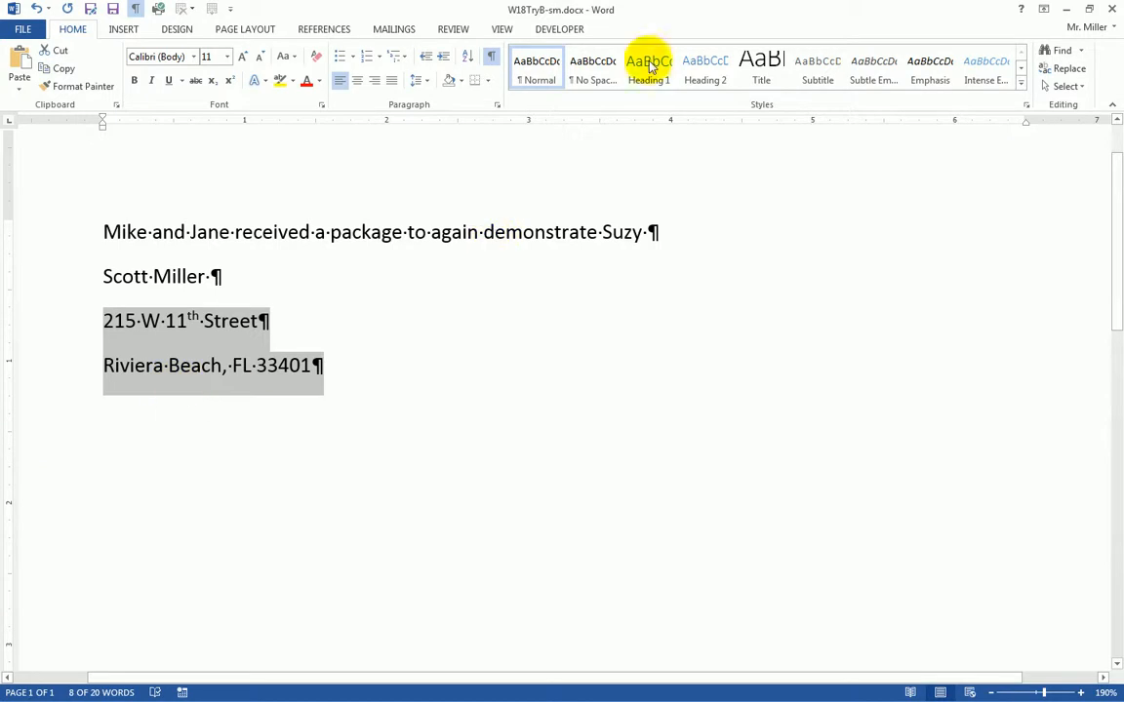
left_click(591, 70)
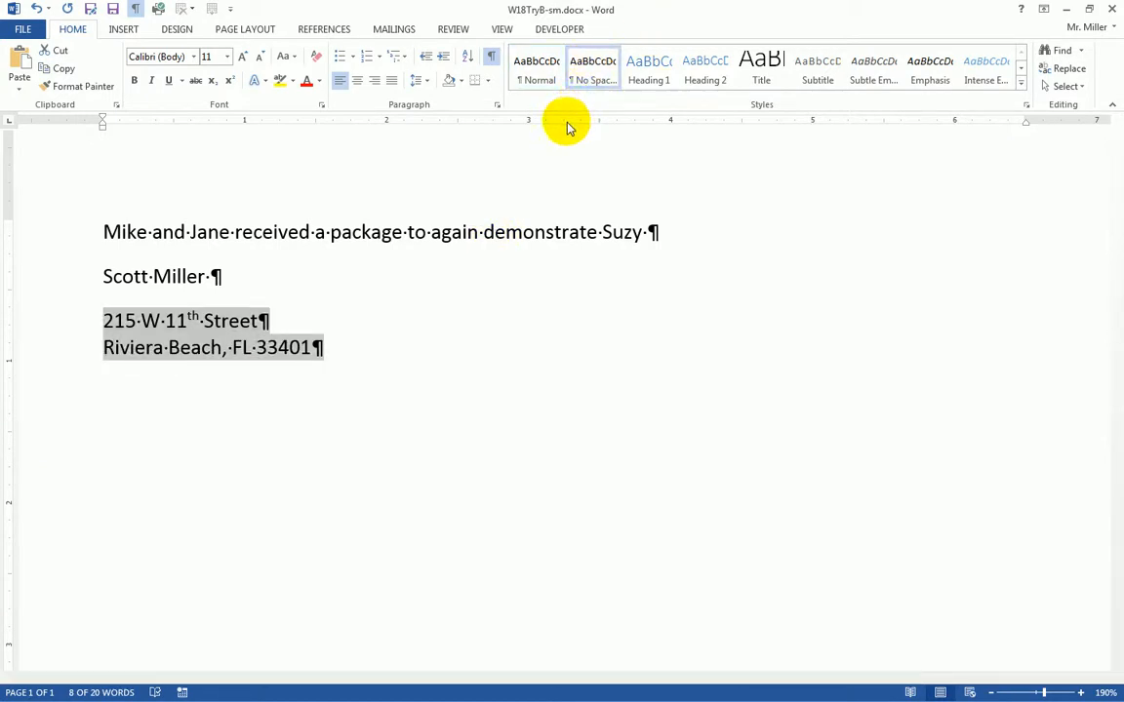
left_click(479, 304)
left_click_drag(56, 321, 55, 343)
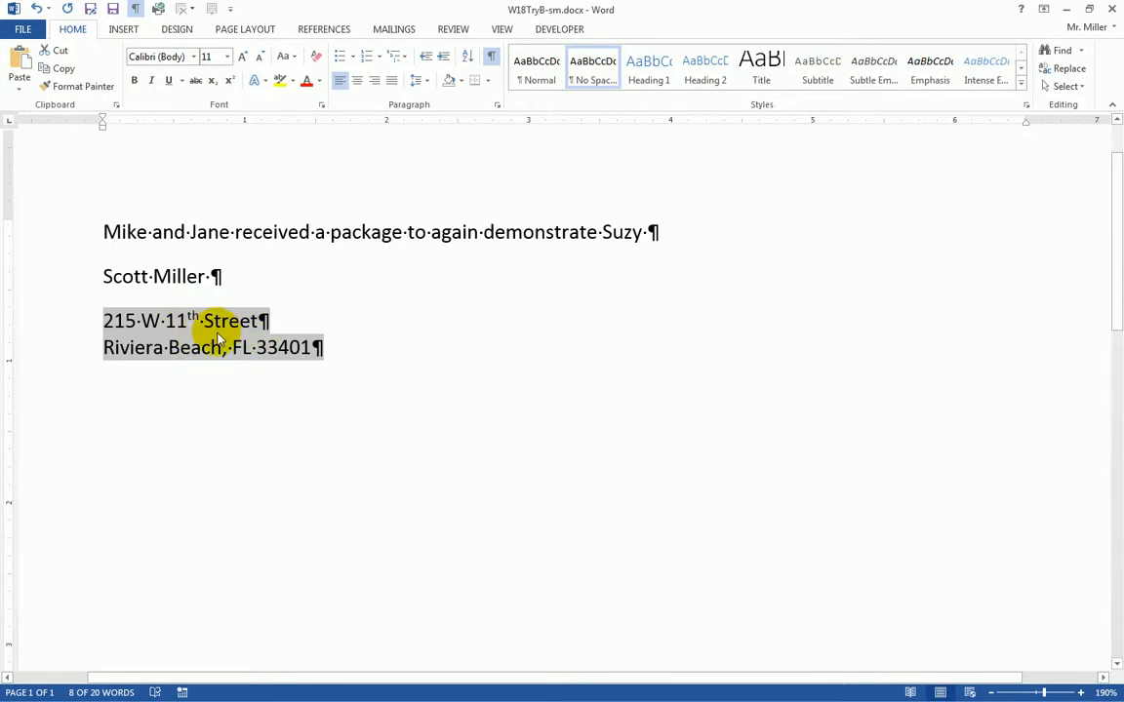
left_click(19, 30)
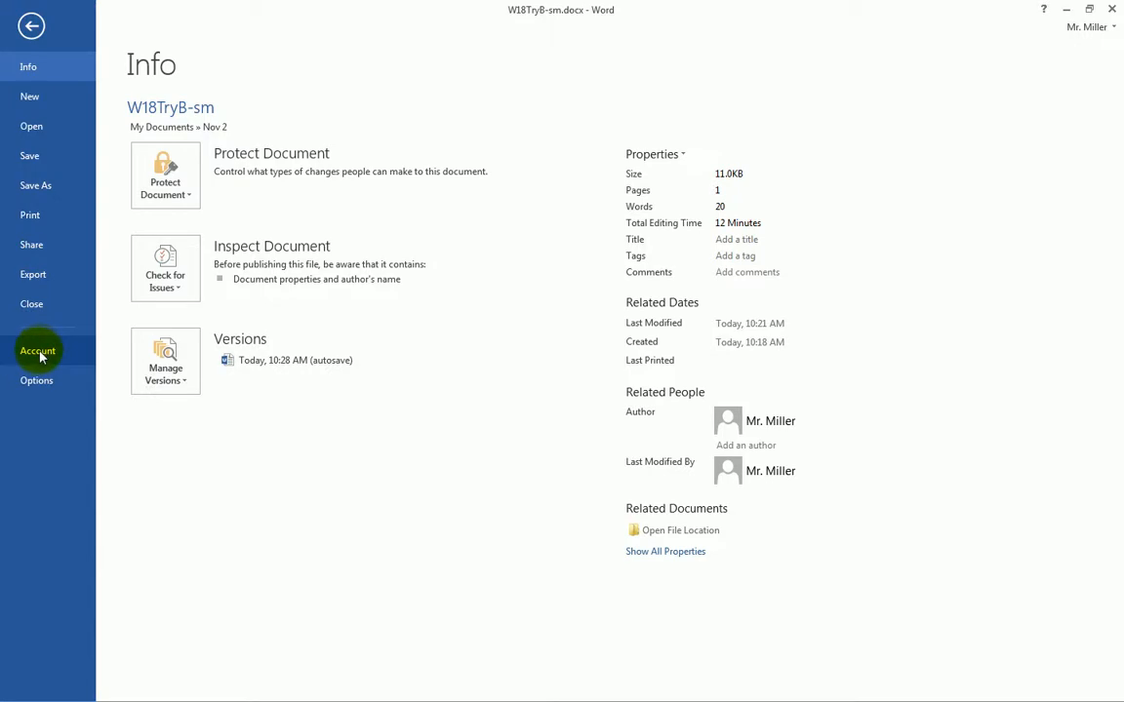
- Add MyAddress as a formatted-text AutoCorrect entry for the selected address and close the dialogs
left_click(38, 382)
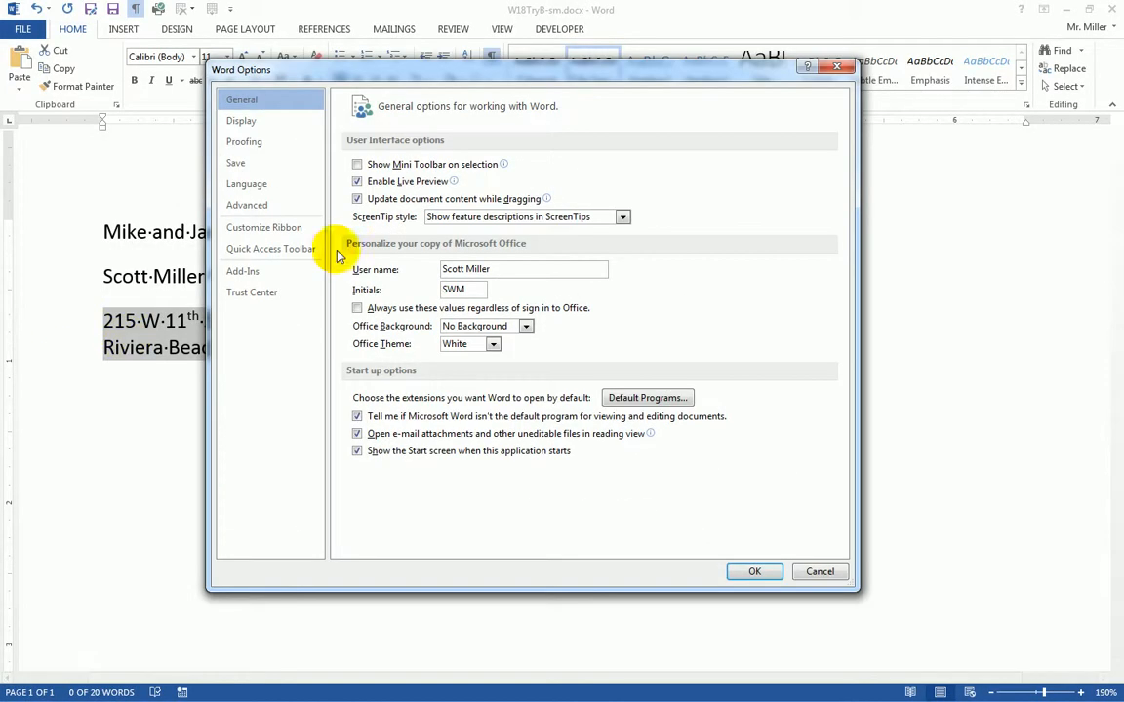
left_click(246, 143)
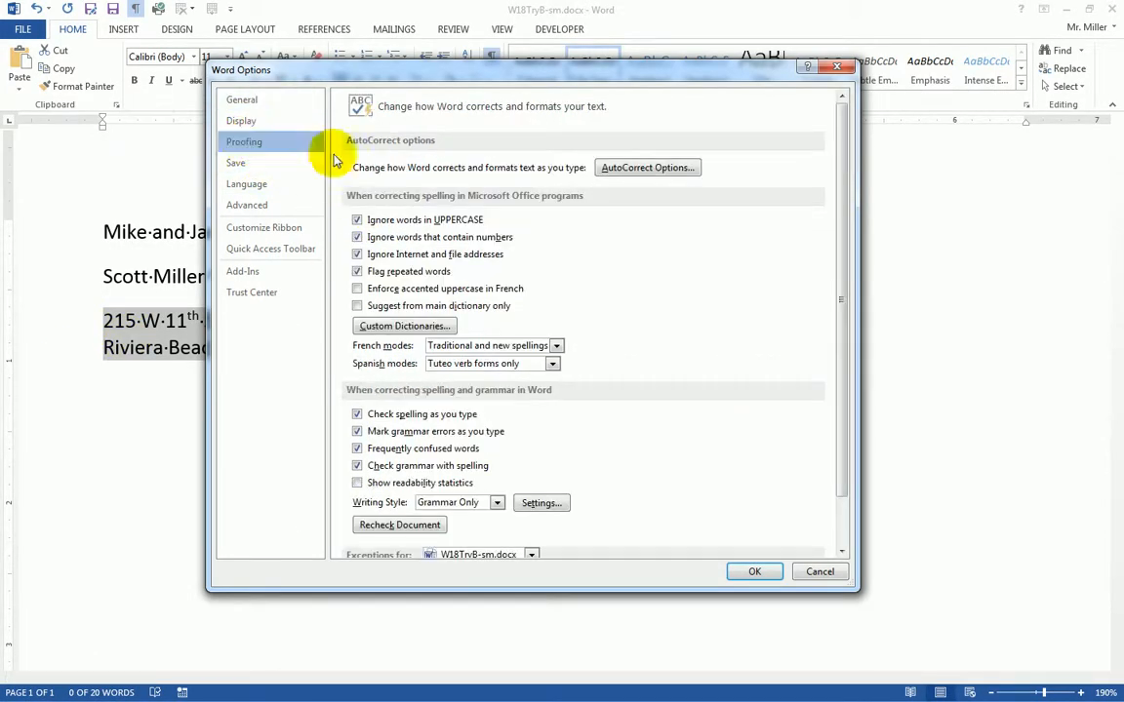
left_click(636, 168)
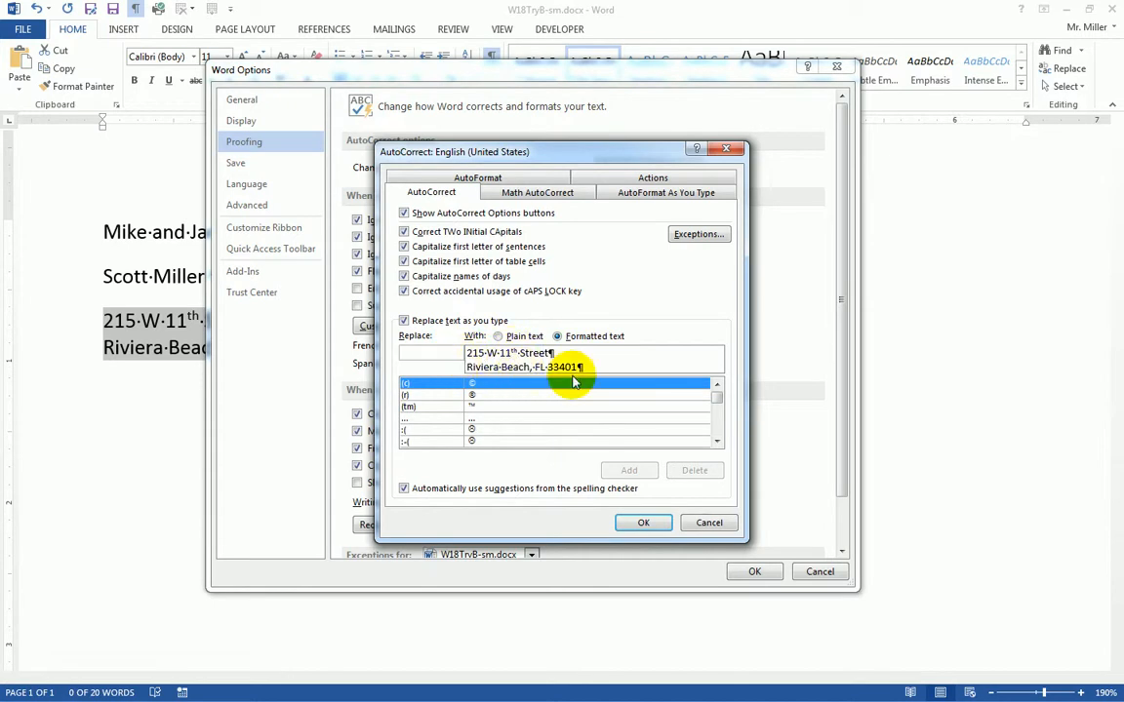
left_click(422, 356)
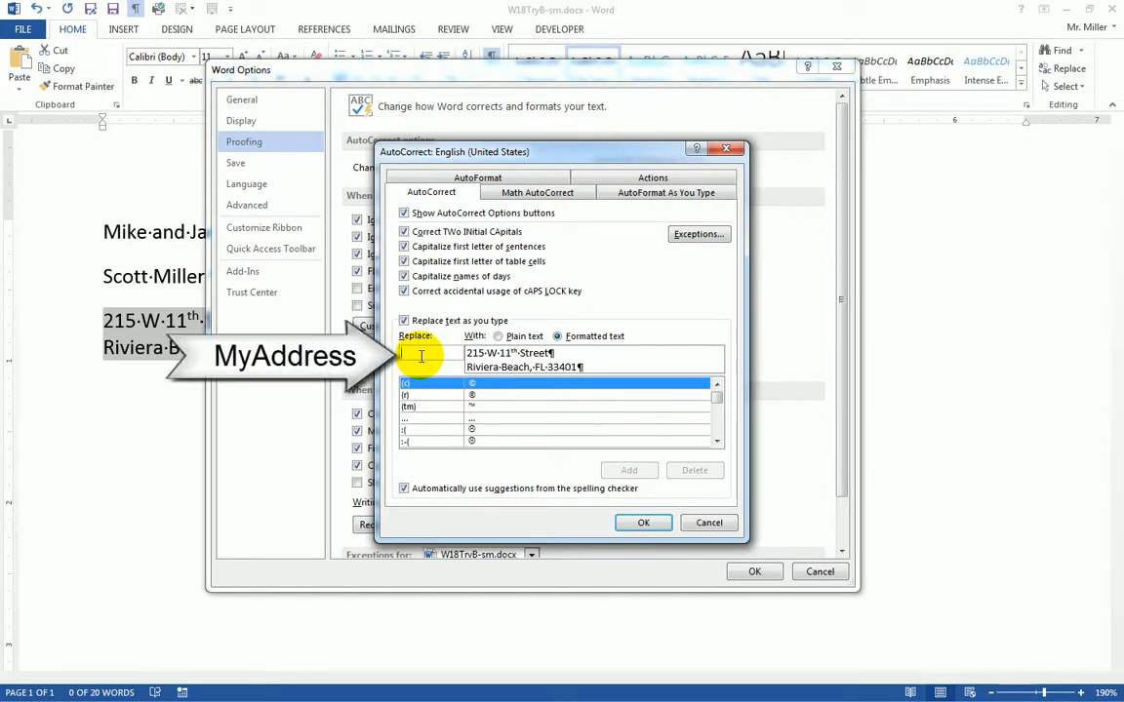
type("MyAddress")
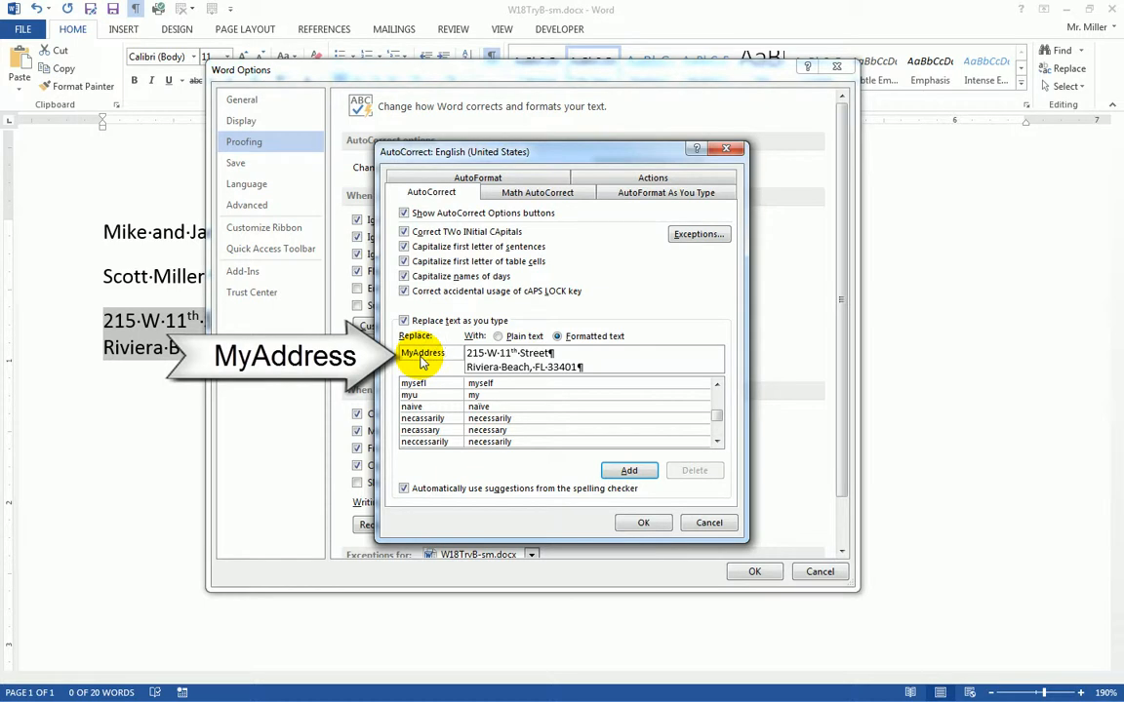
left_click(635, 472)
left_click(644, 524)
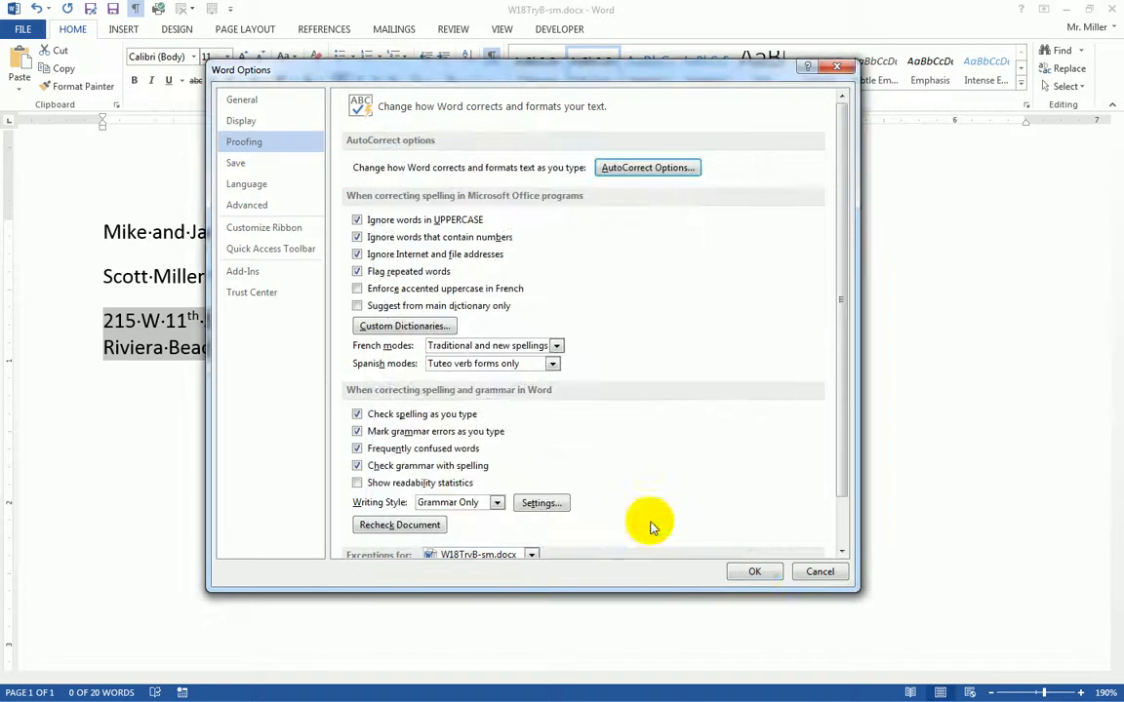
left_click(756, 573)
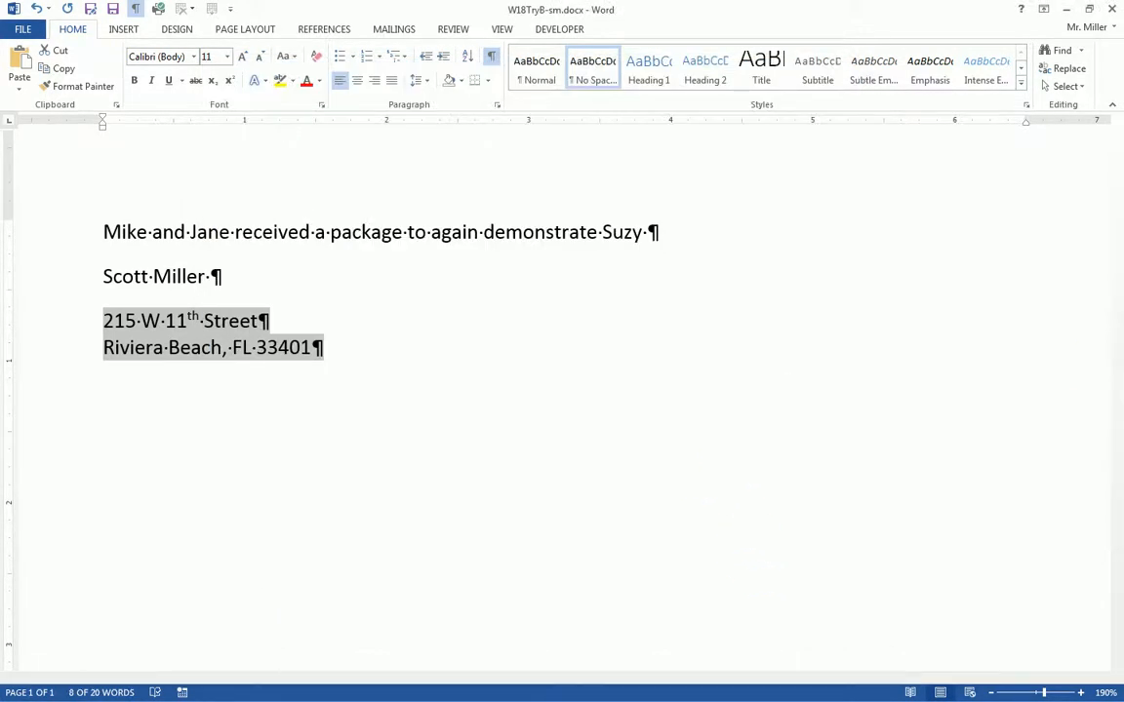
- Delete the two typed address lines and insert the address from the MyAddress entry on a new line
left_click_drag(60, 321, 61, 352)
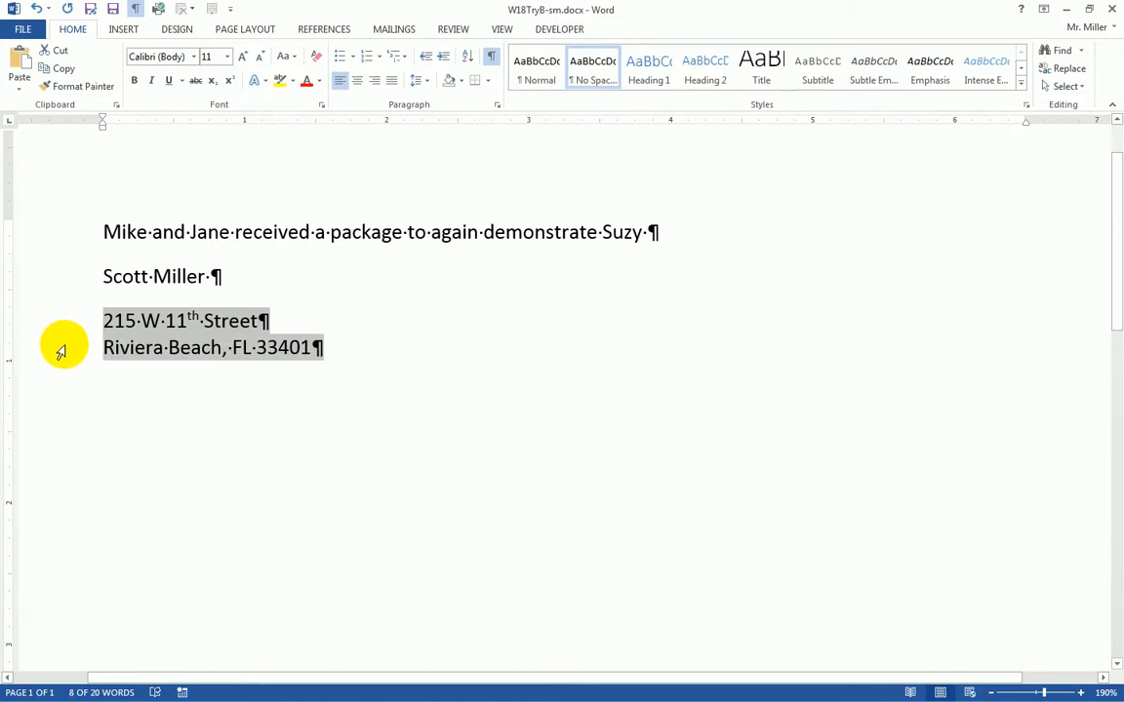
key("BackSpace")
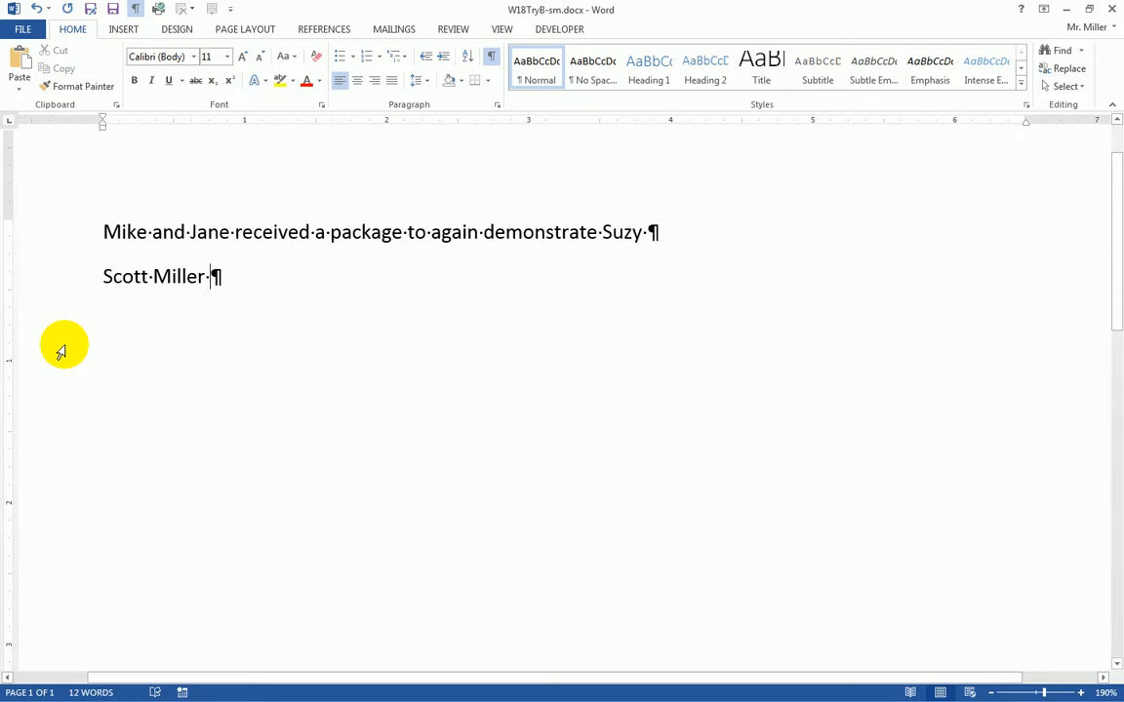
key("Return")
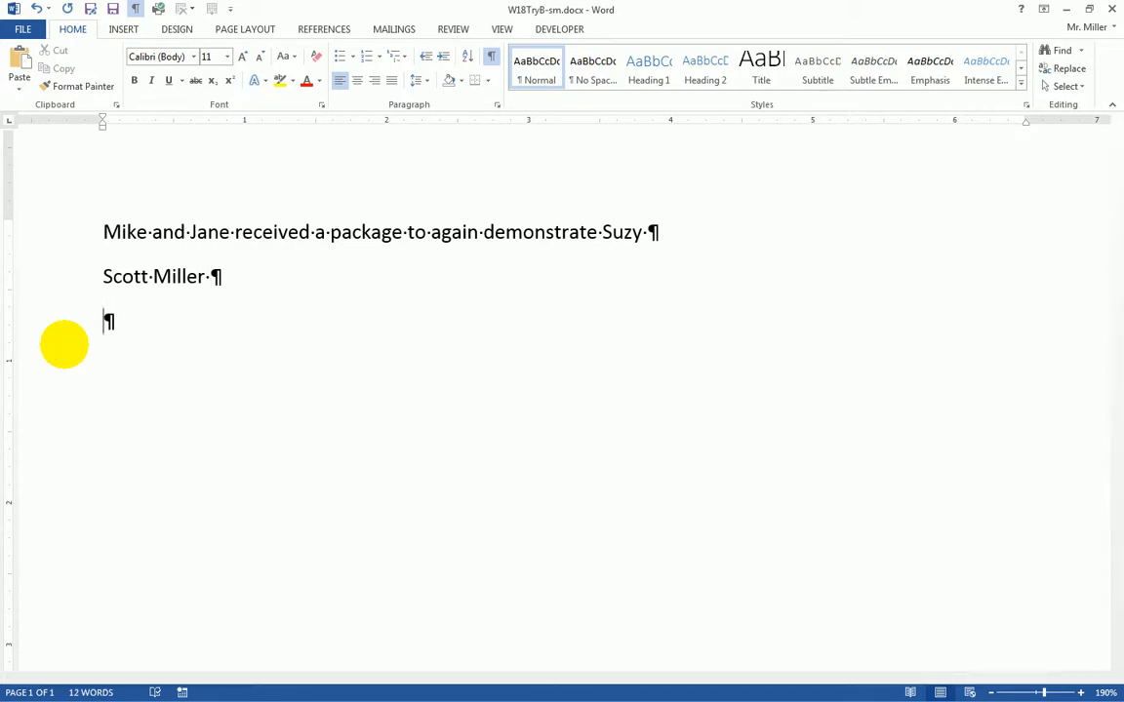
type("MyAdress")
key("BackSpace")
key("BackSpace")
key("BackSpace")
key("BackSpace")
key("BackSpace")
type("dress")
key("F3")
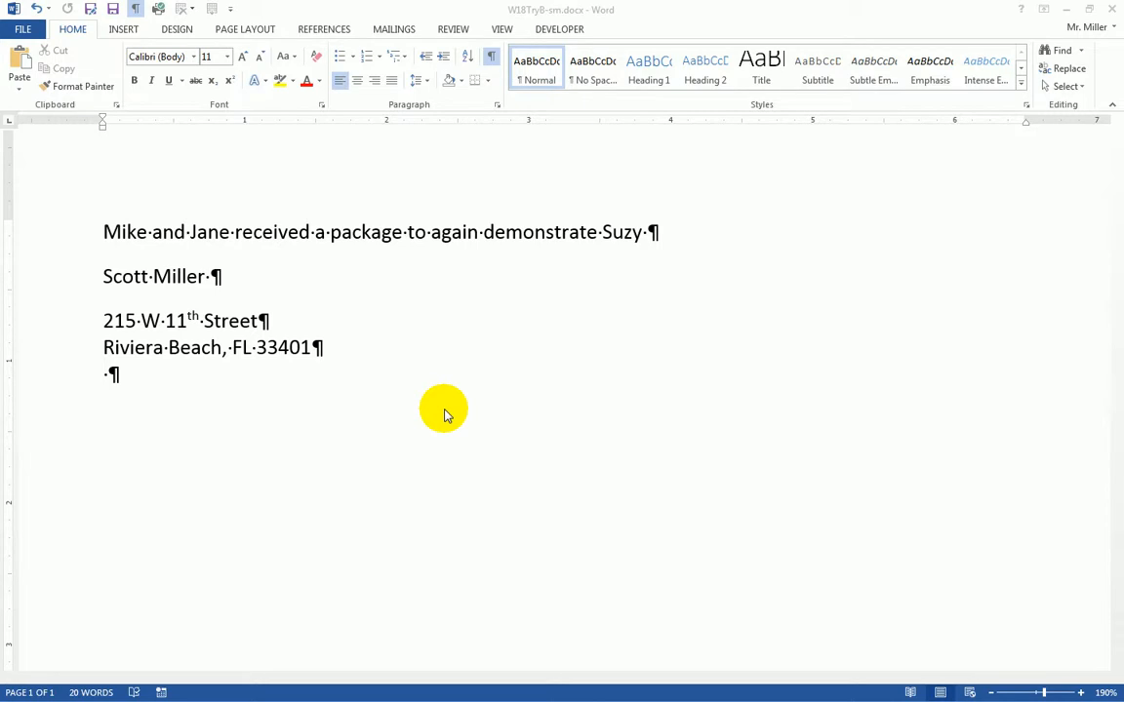
- Close W18TryB-sm.docx from the FILE menu, saving its changes
left_click(112, 11)
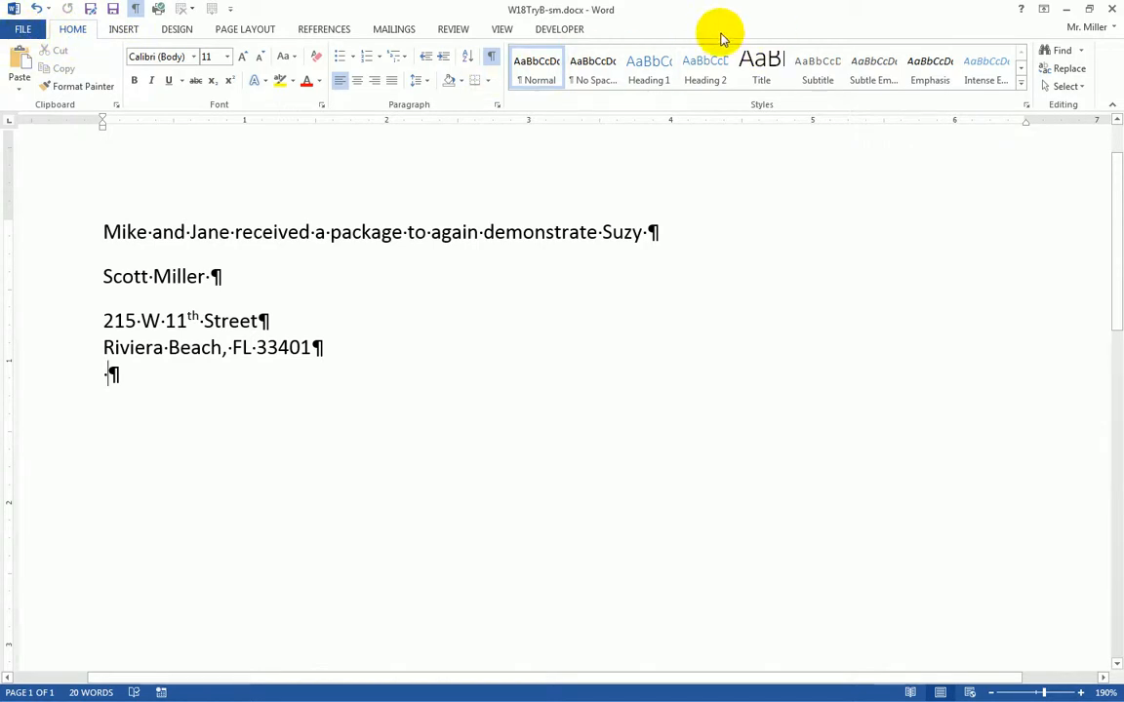
left_click(23, 28)
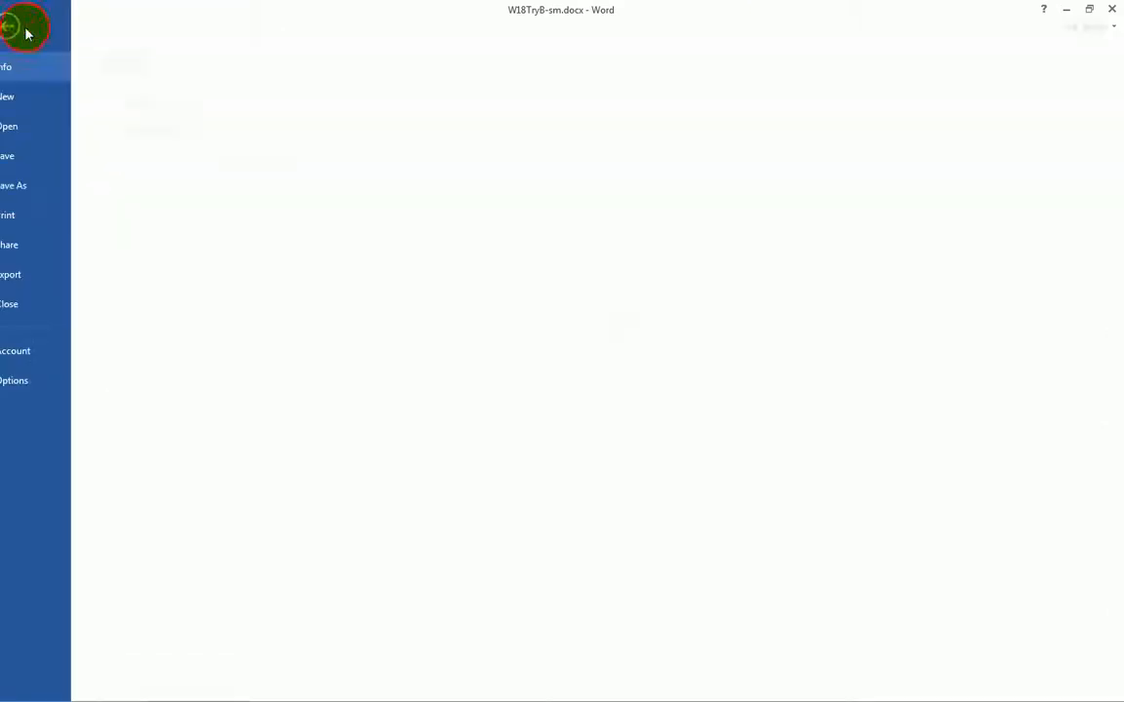
left_click(32, 308)
left_click(496, 388)
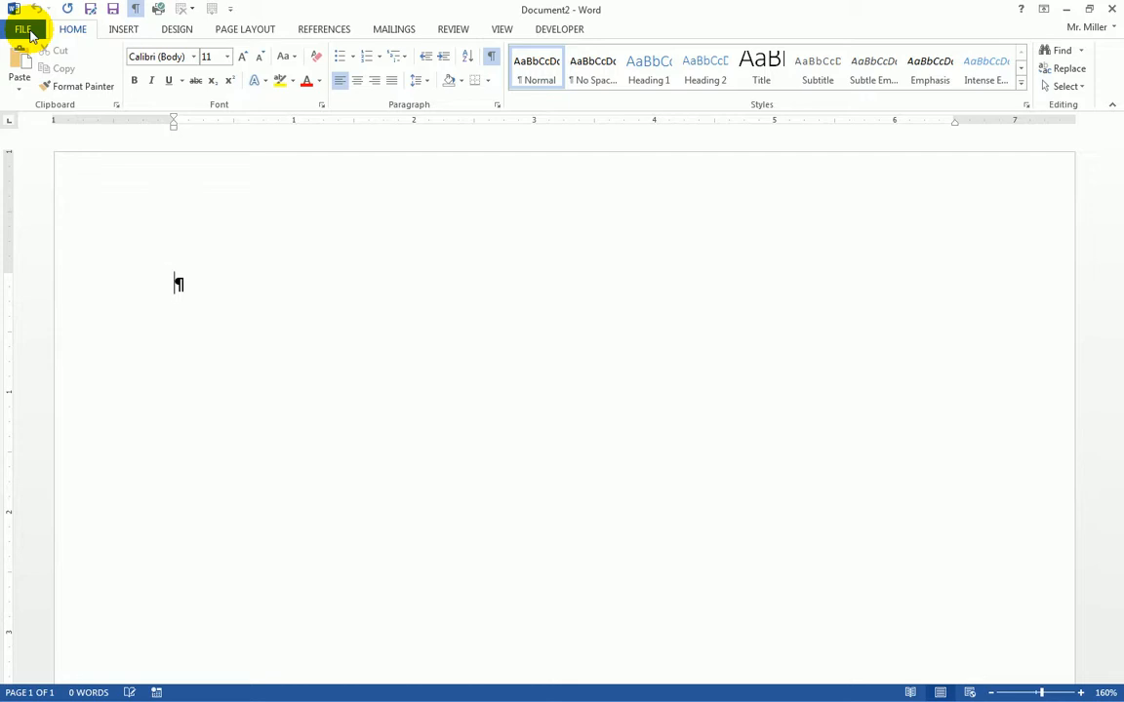
- Open the Open dialog at the Documents library through FILE > Open > Computer
left_click(28, 32)
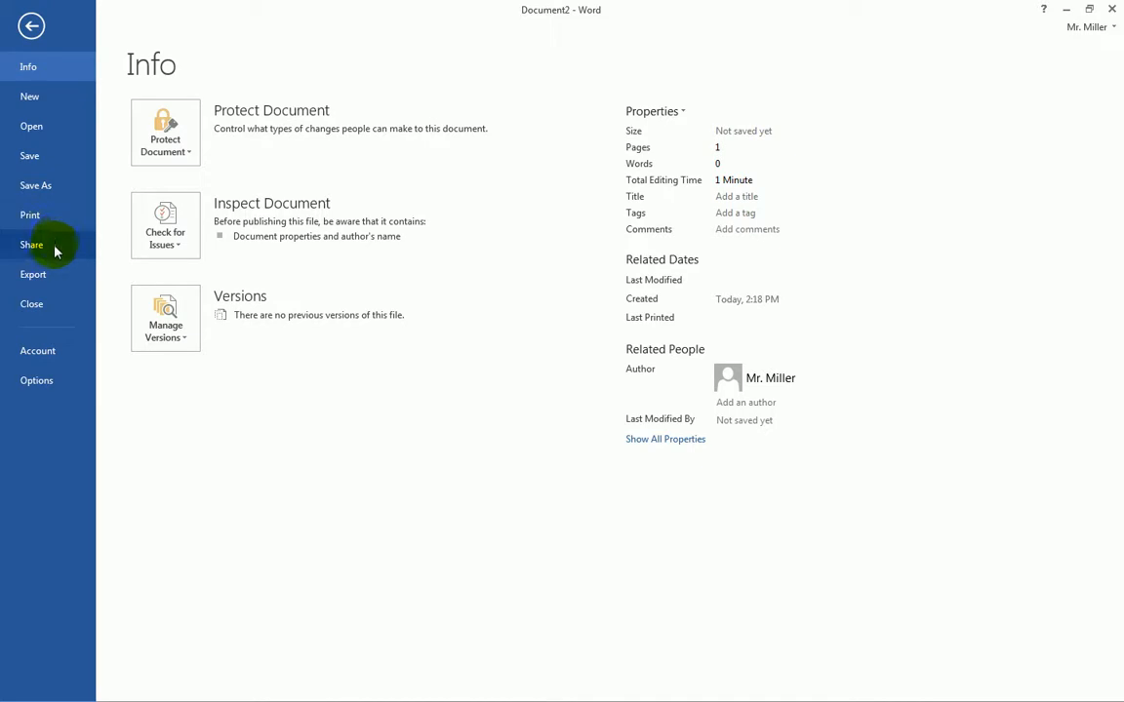
left_click(29, 128)
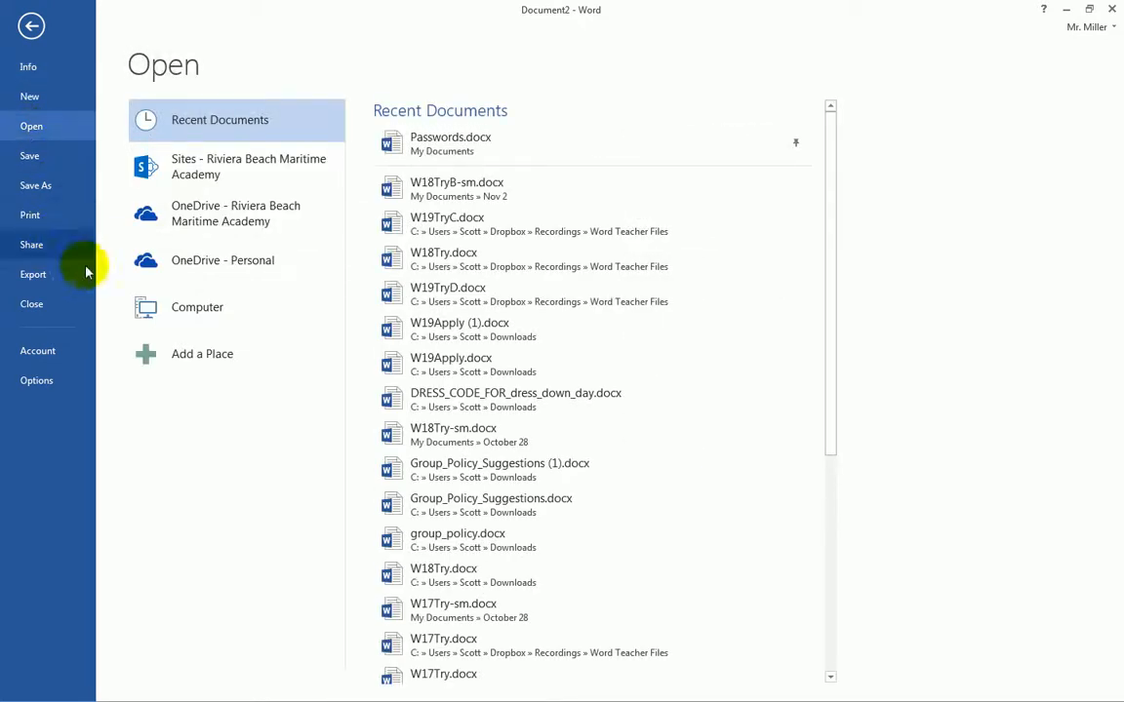
left_click(178, 311)
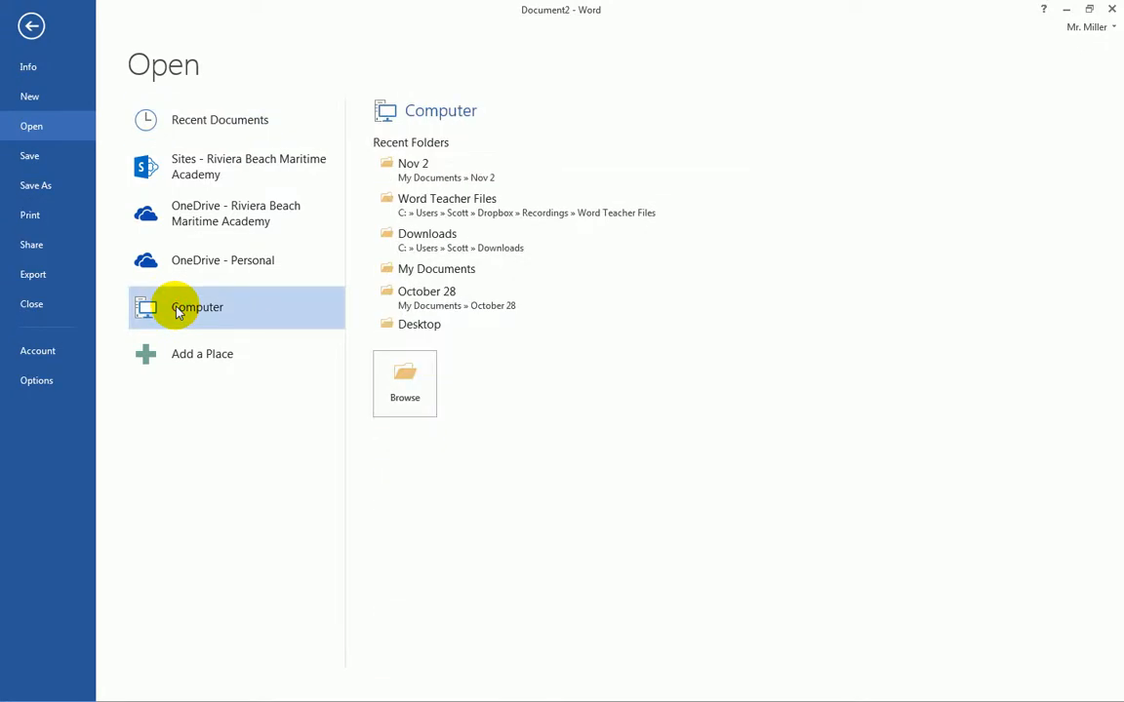
left_click(434, 274)
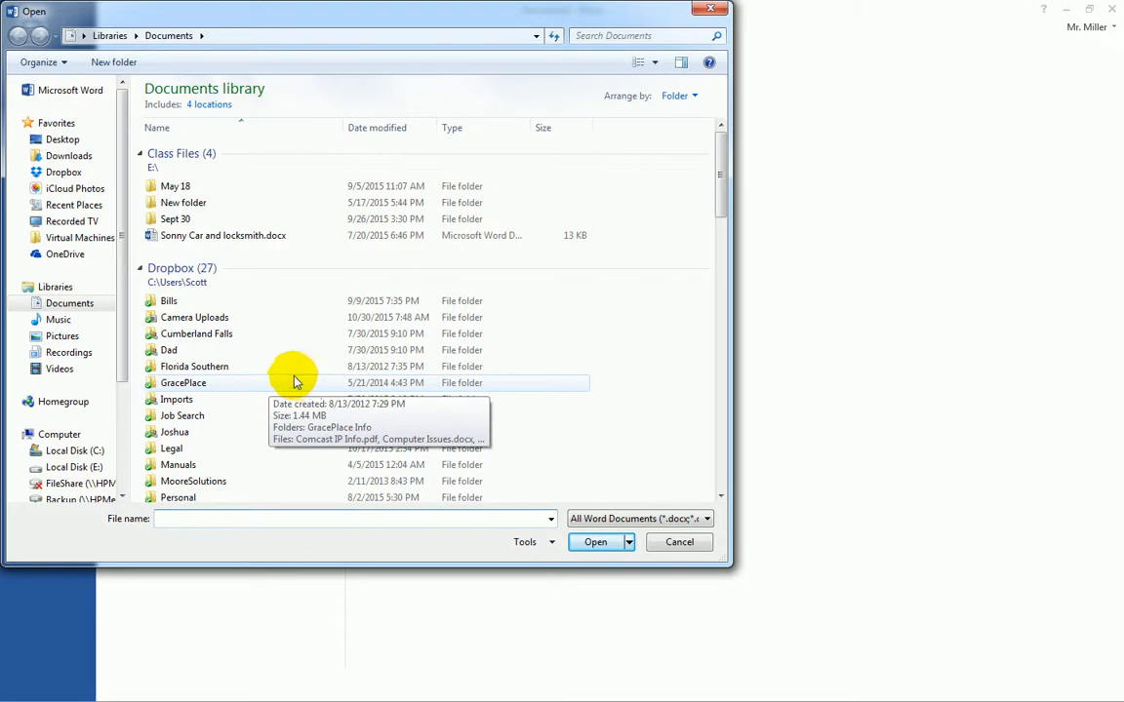
- Browse to Desktop > ClassFiles > IIT > Word Data Files > Chapter2 and open W19TryC.pdf
left_click(61, 141)
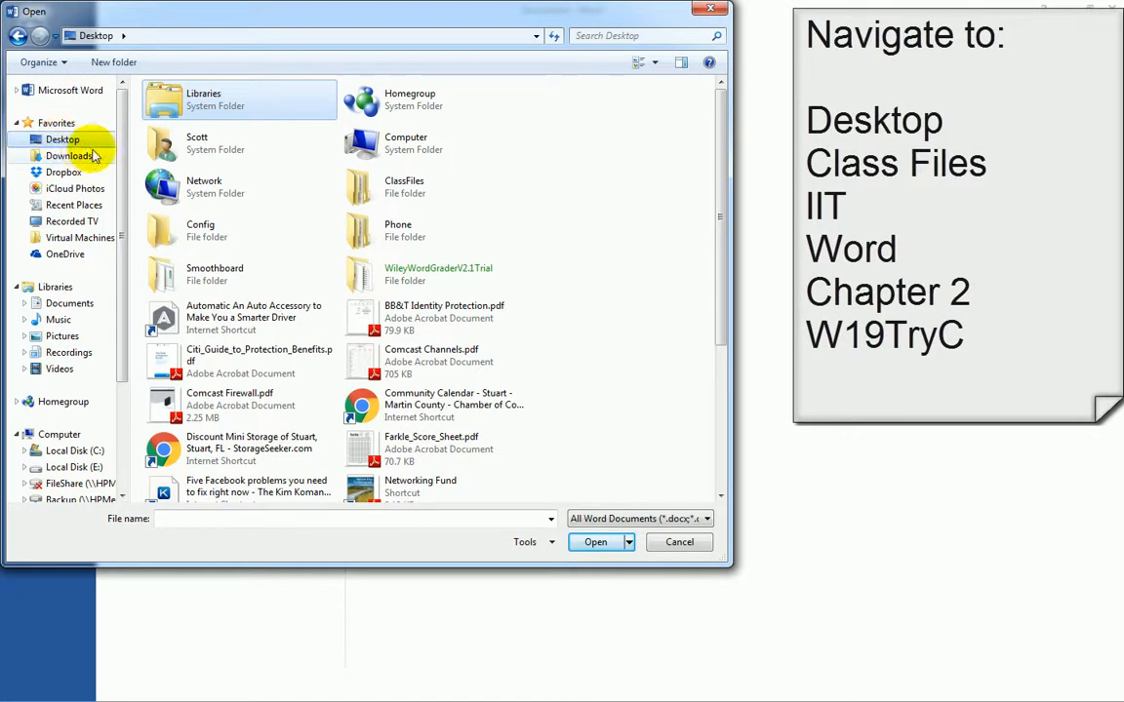
double_click(389, 195)
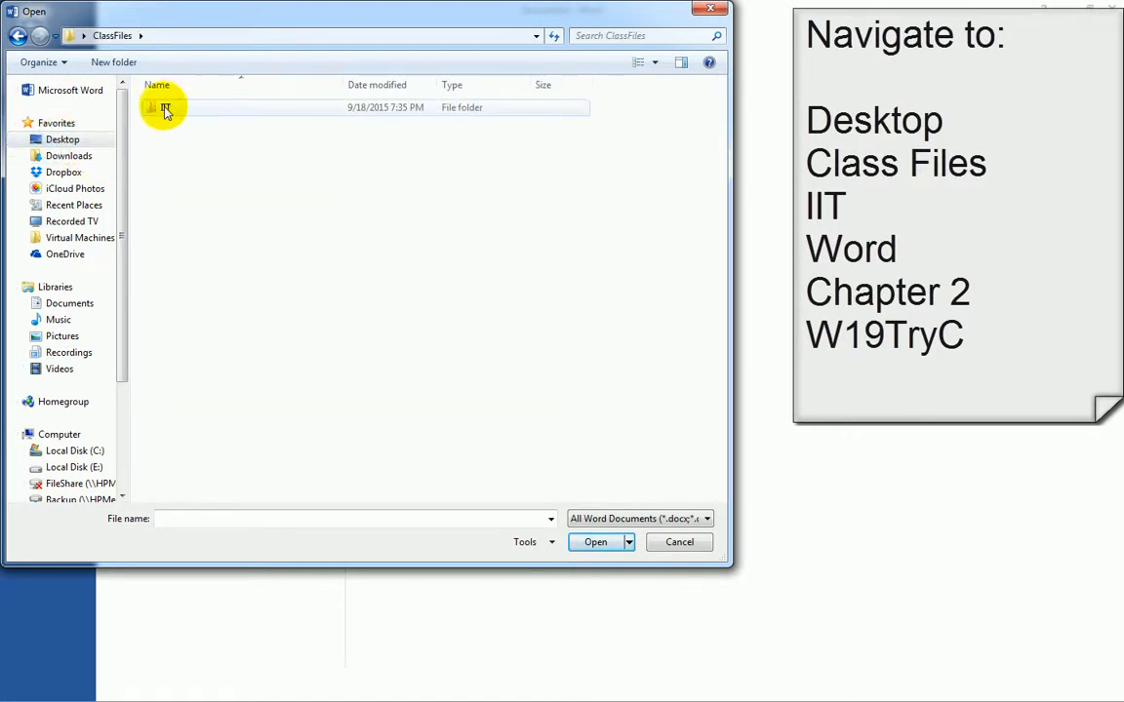
double_click(164, 108)
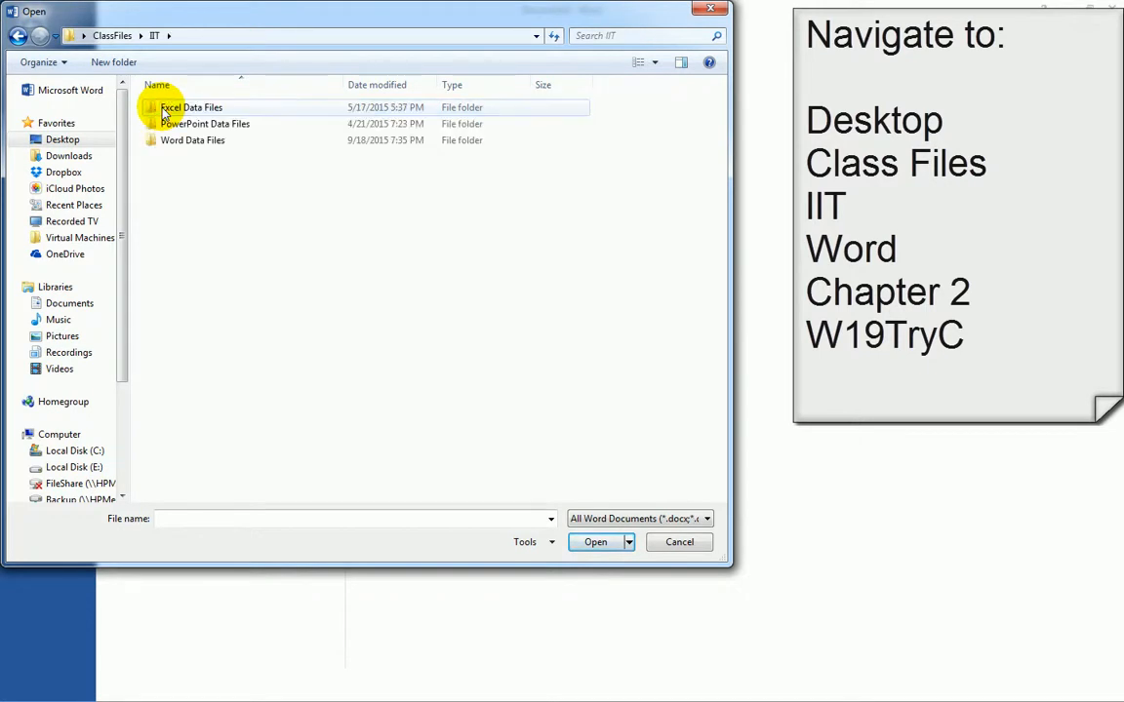
double_click(163, 142)
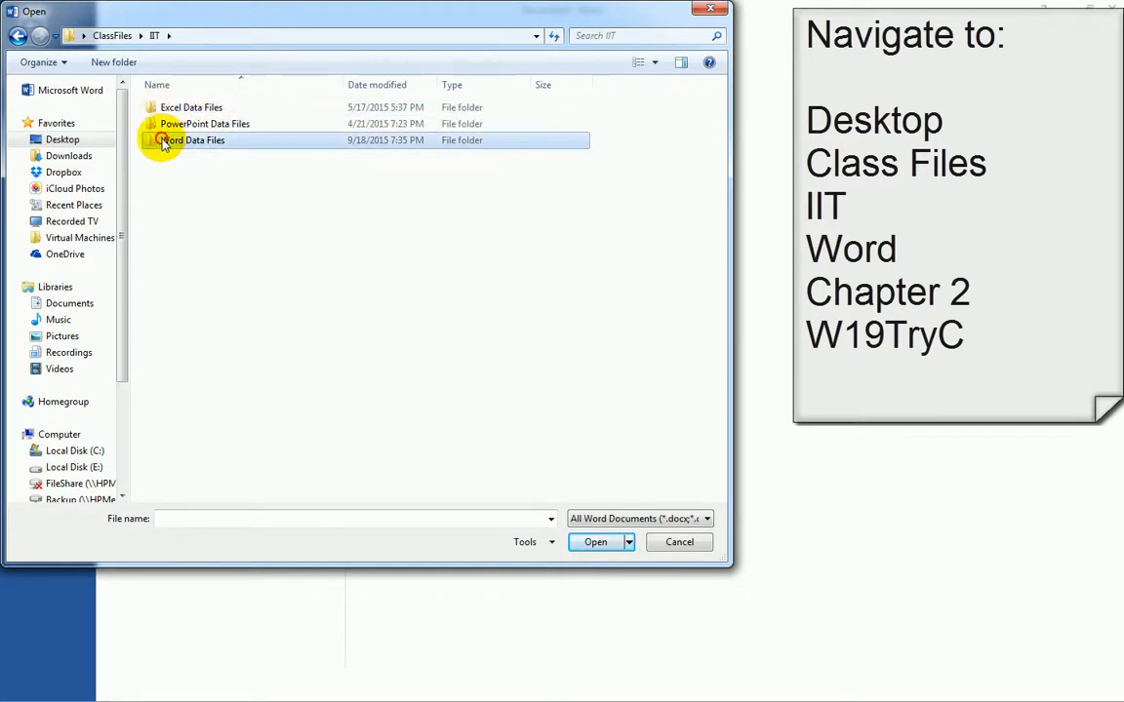
double_click(185, 123)
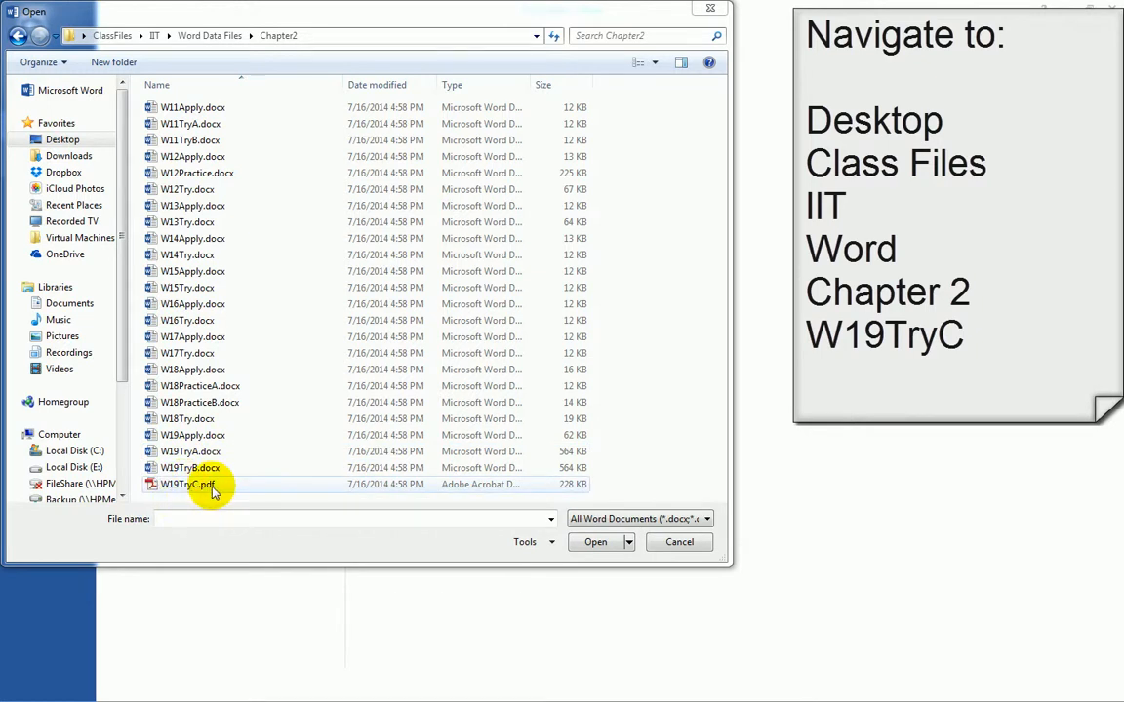
left_click(162, 485)
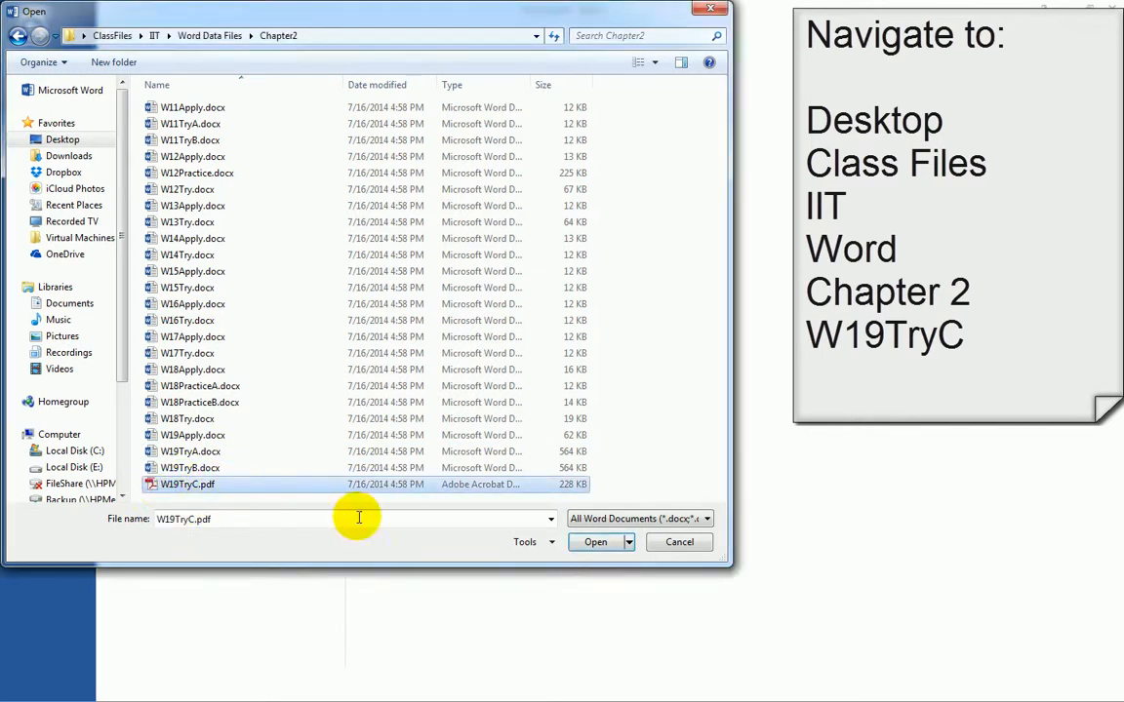
left_click(592, 544)
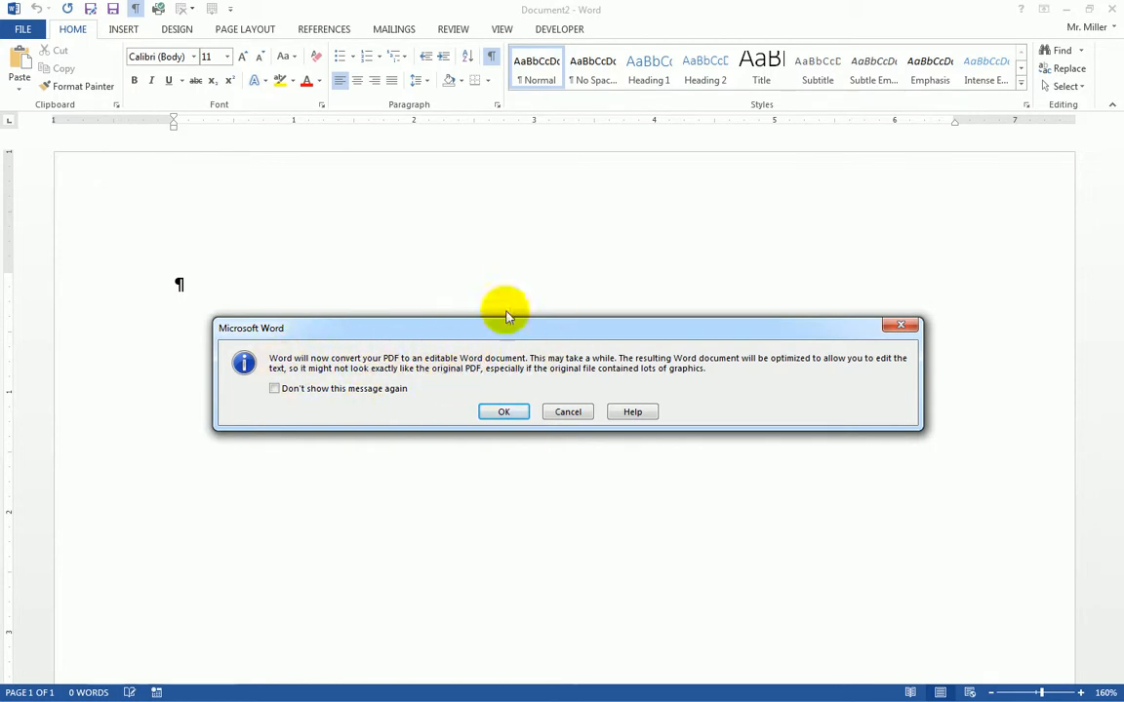
- Accept the W19TryC PDF conversion with editing enabled, then close the blank Document2
left_click(503, 412)
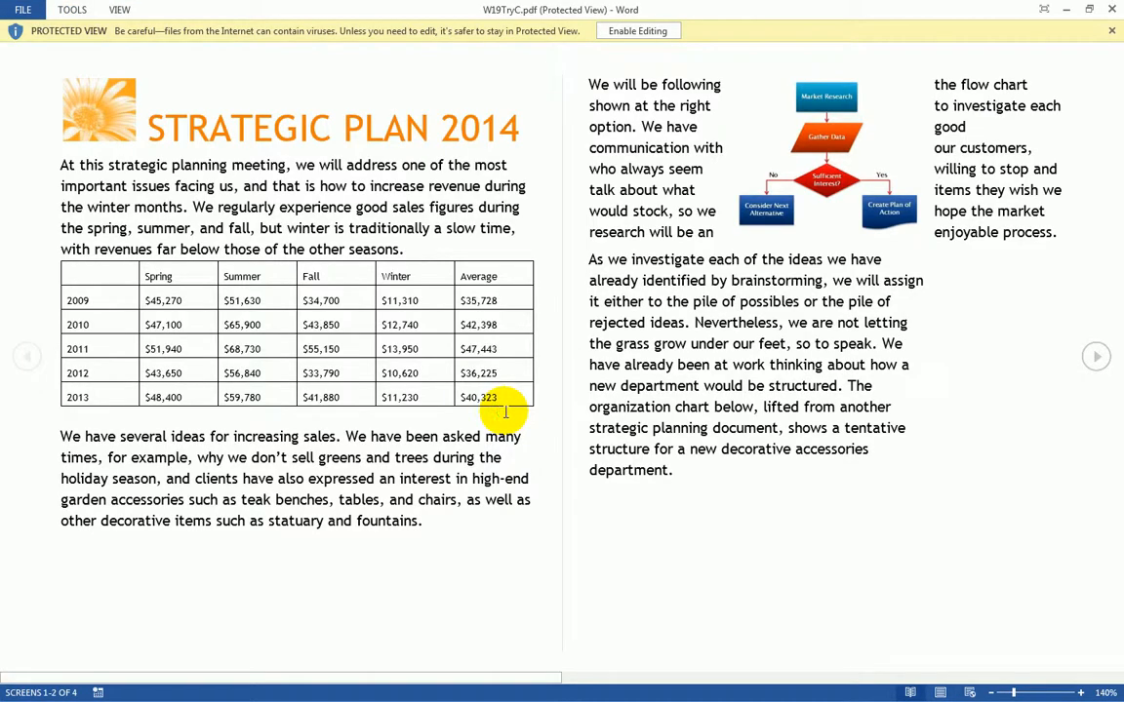
left_click(641, 31)
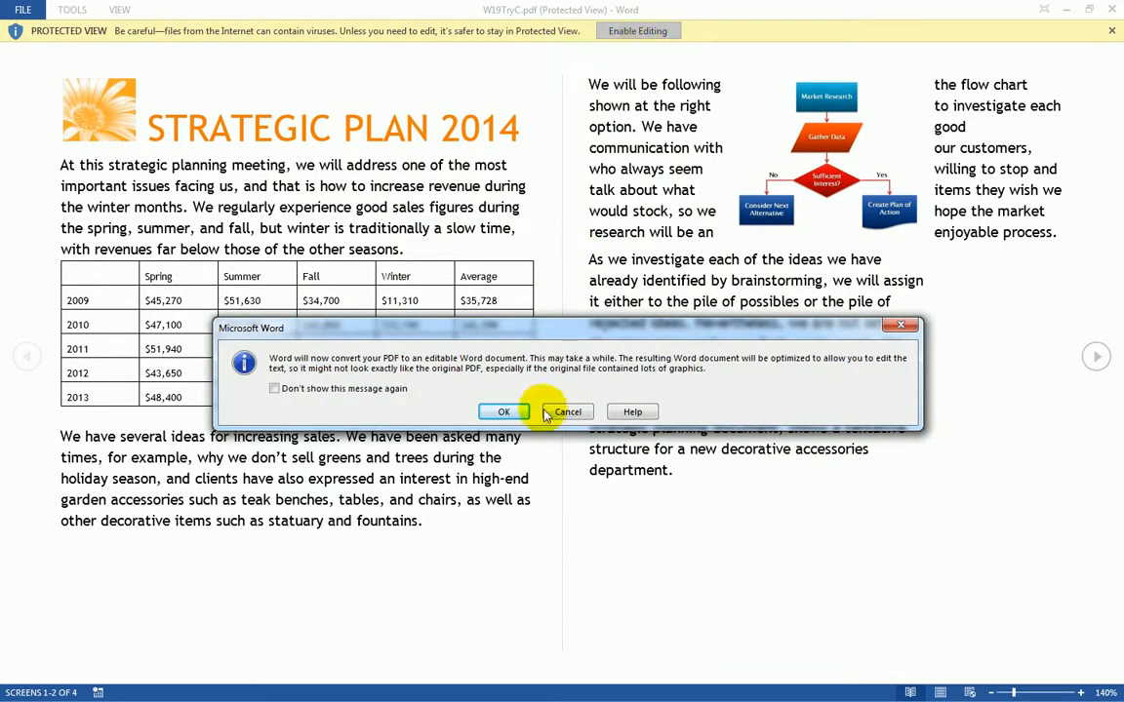
left_click(504, 412)
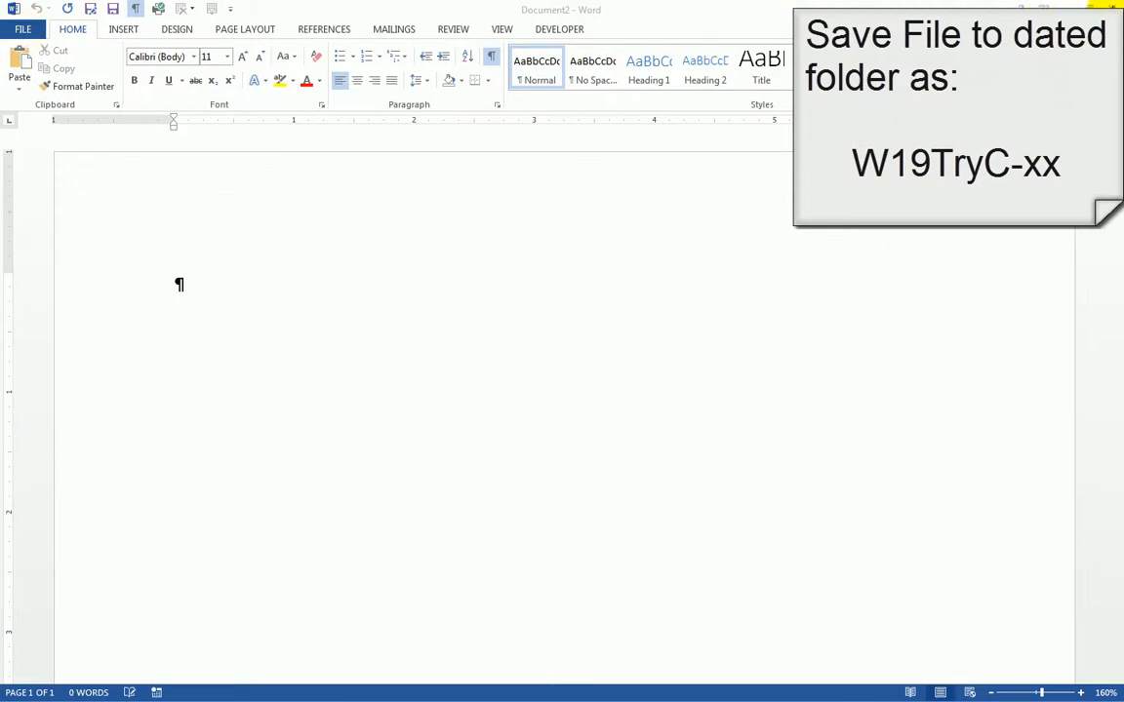
left_click(1111, 7)
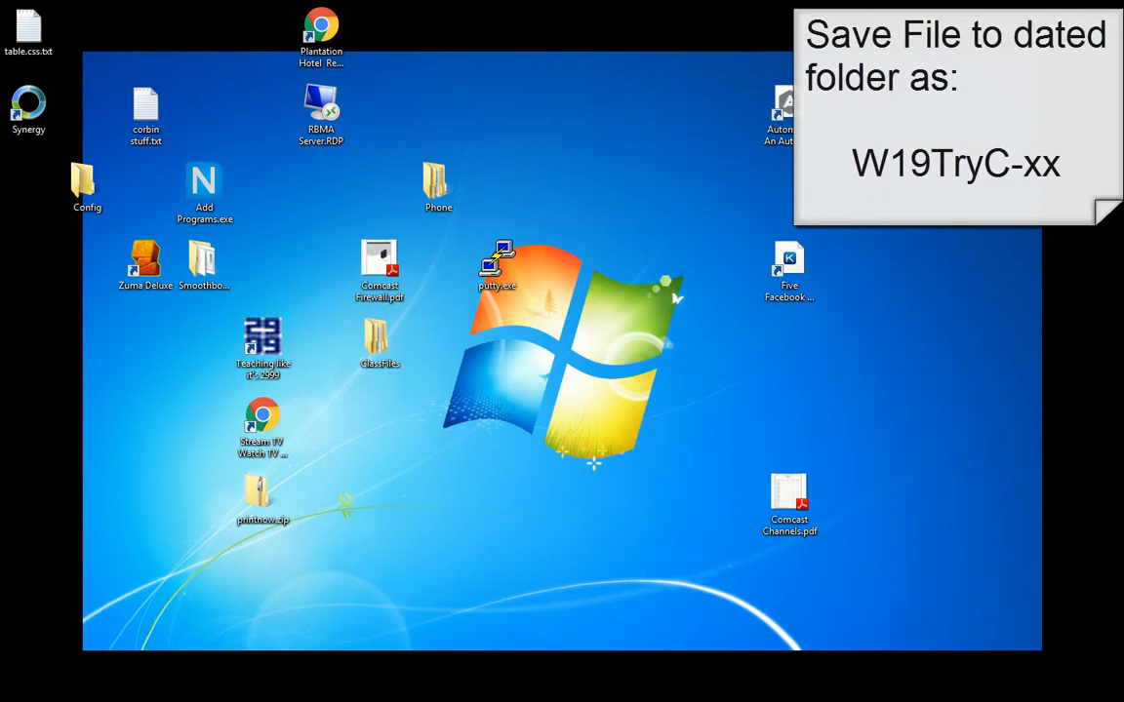
key("alt+Tab")
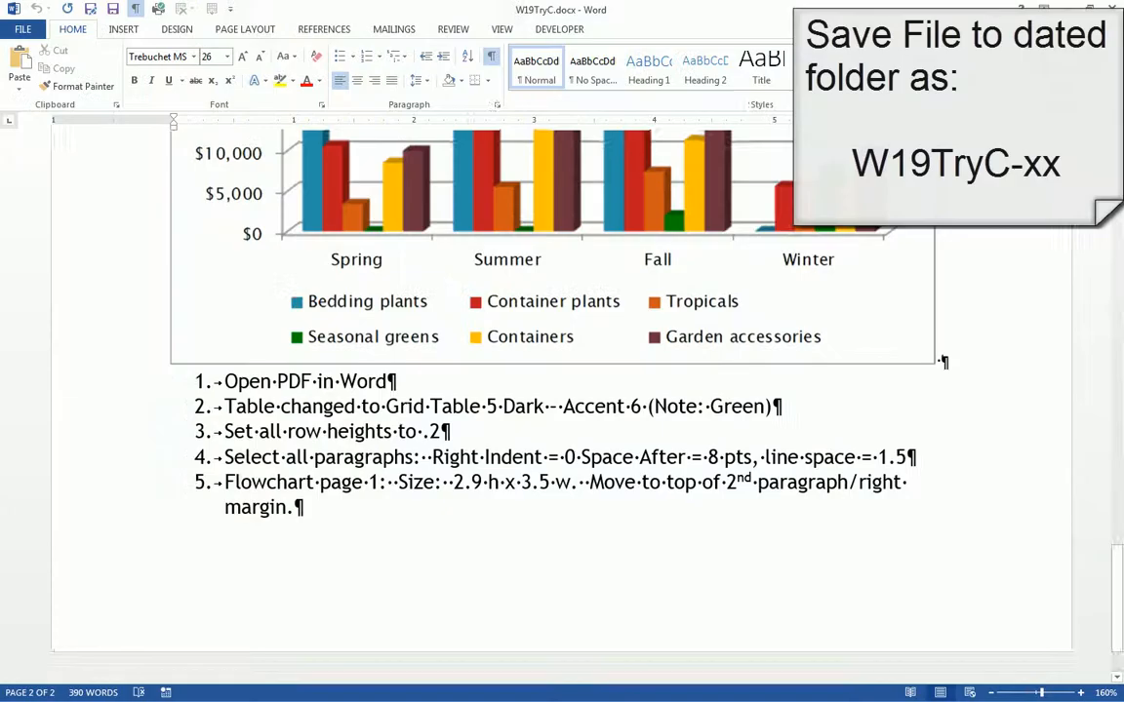
- Save the converted file to the recent Nov 2 folder under the name W19TryC-sm.docx
left_click(22, 29)
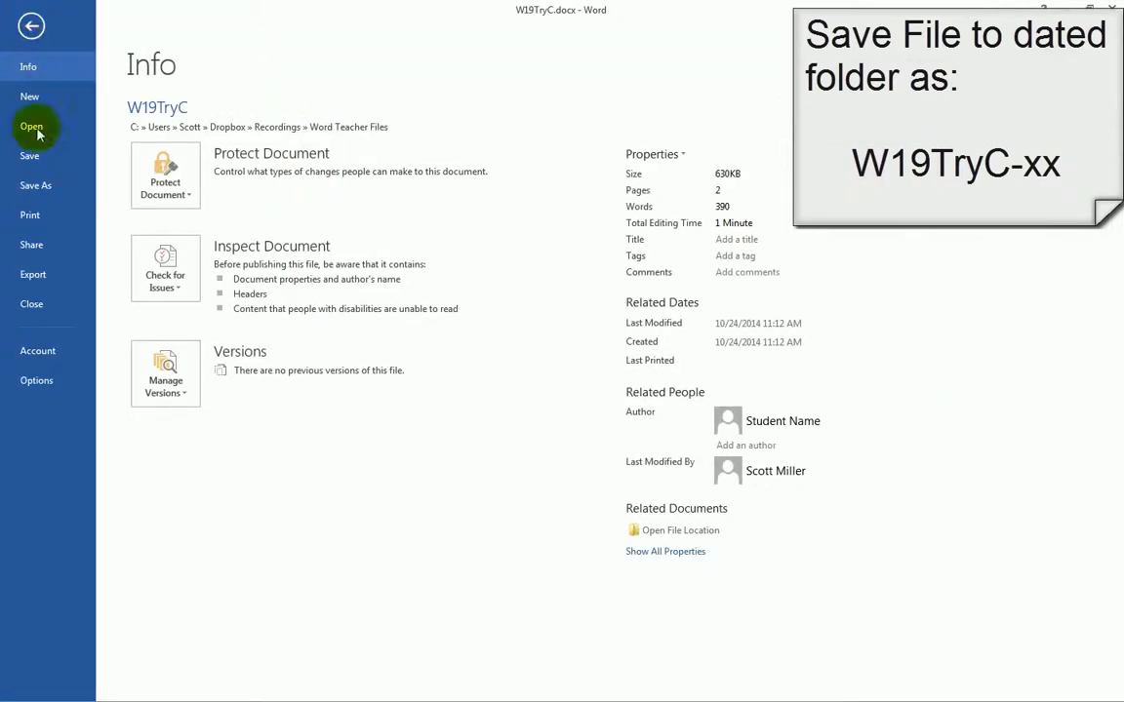
left_click(37, 188)
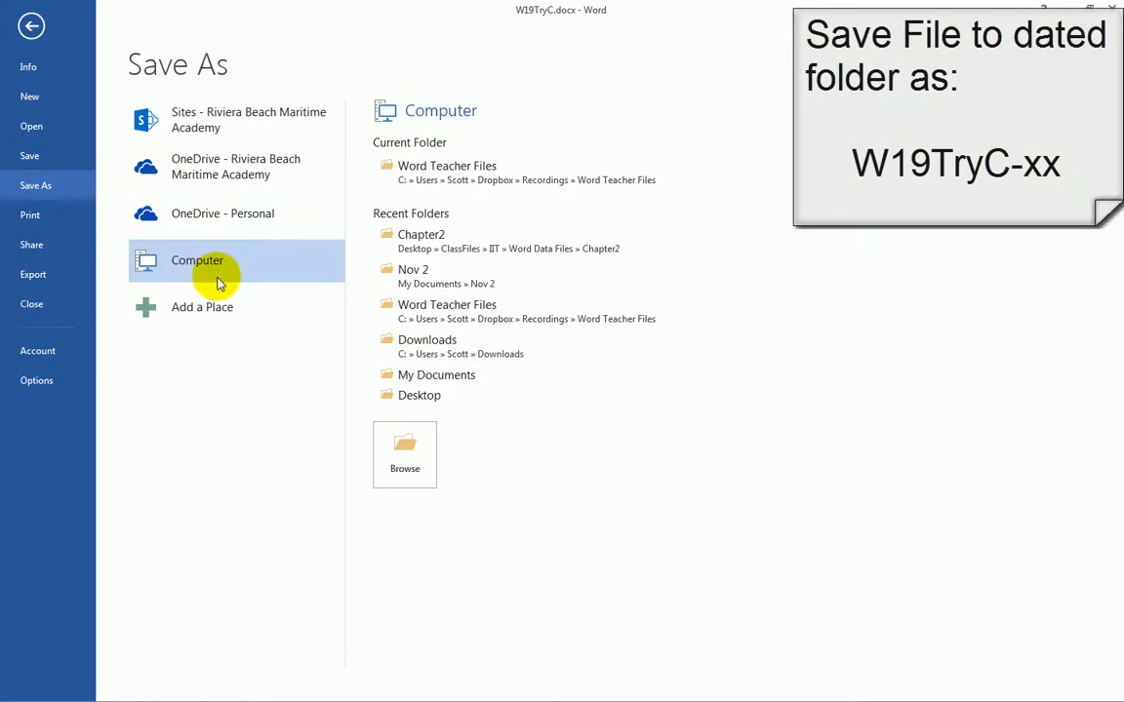
left_click(437, 286)
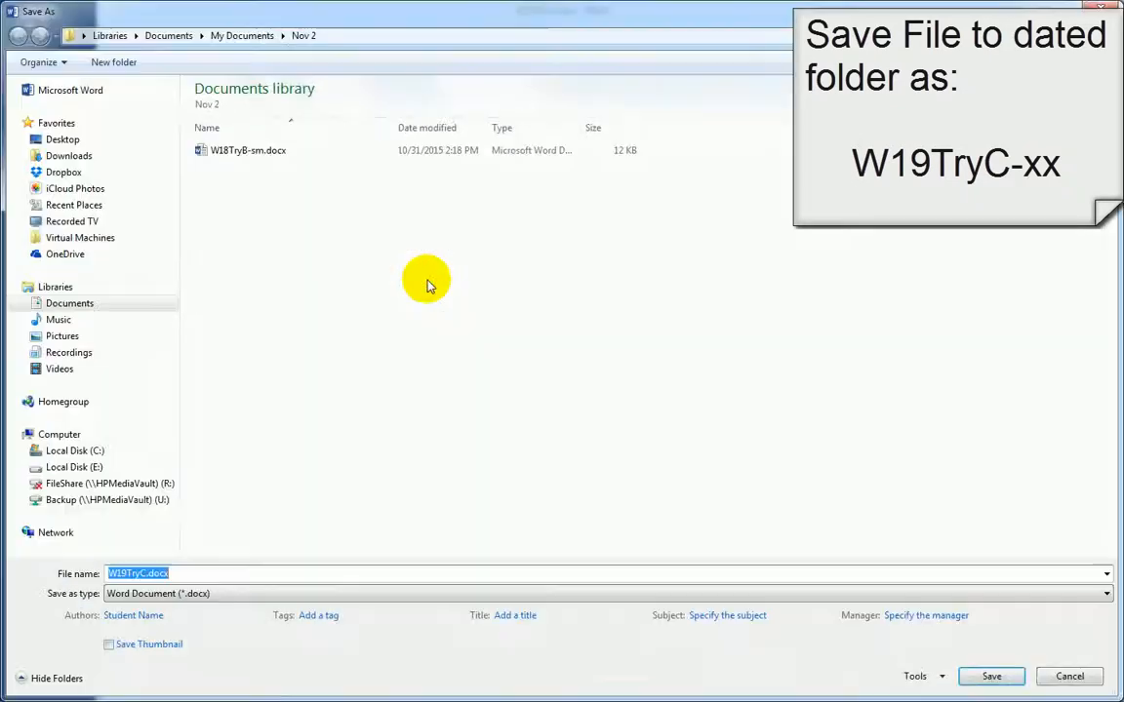
left_click(141, 574)
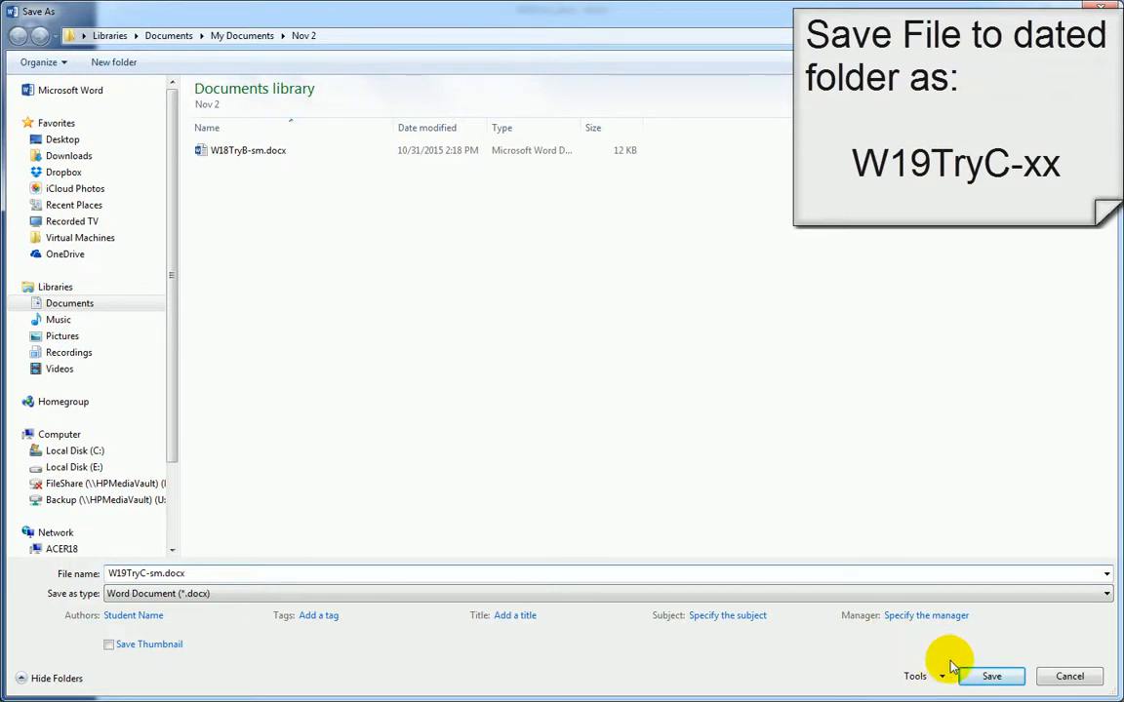
left_click(996, 676)
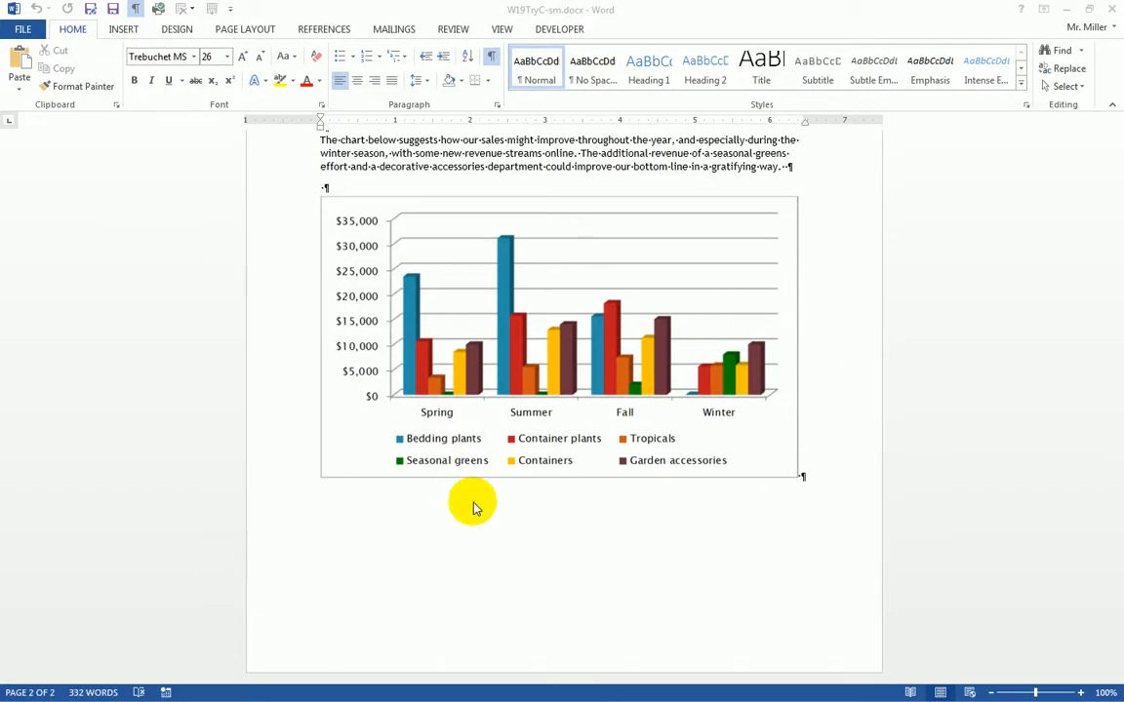
- Select the whole 2009–2013 seasonal sales table under the STRATEGIC PLAN 2014 heading
scroll(993, 240, "up", 5)
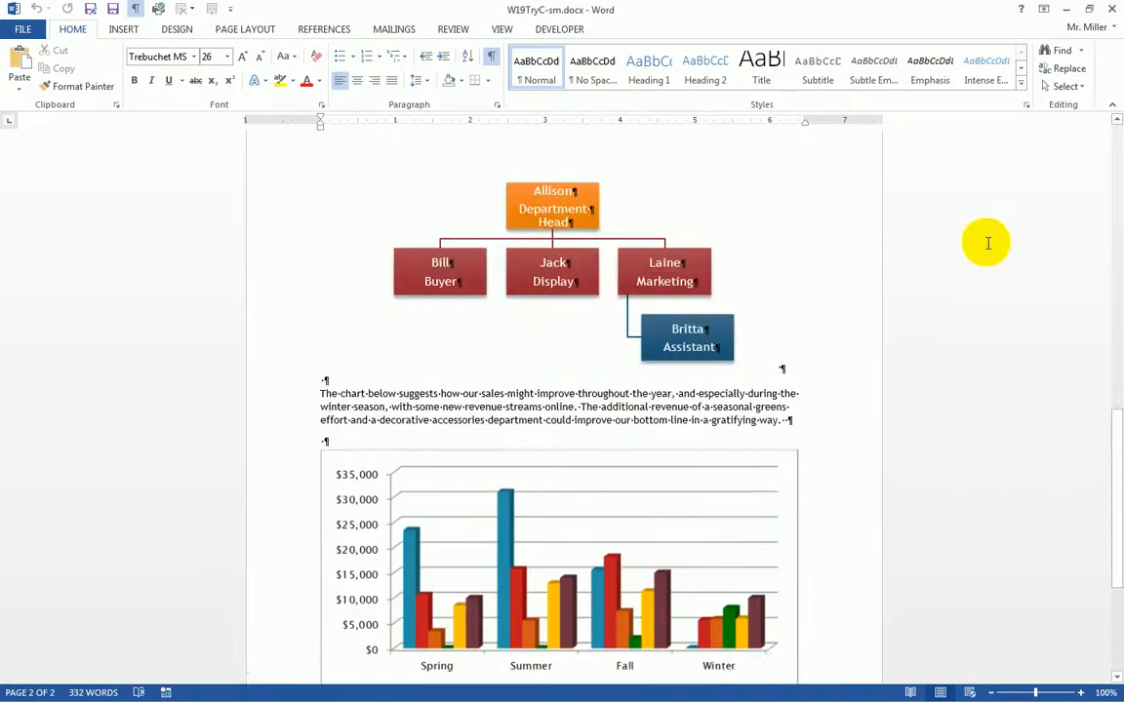
scroll(993, 243, "up", 13)
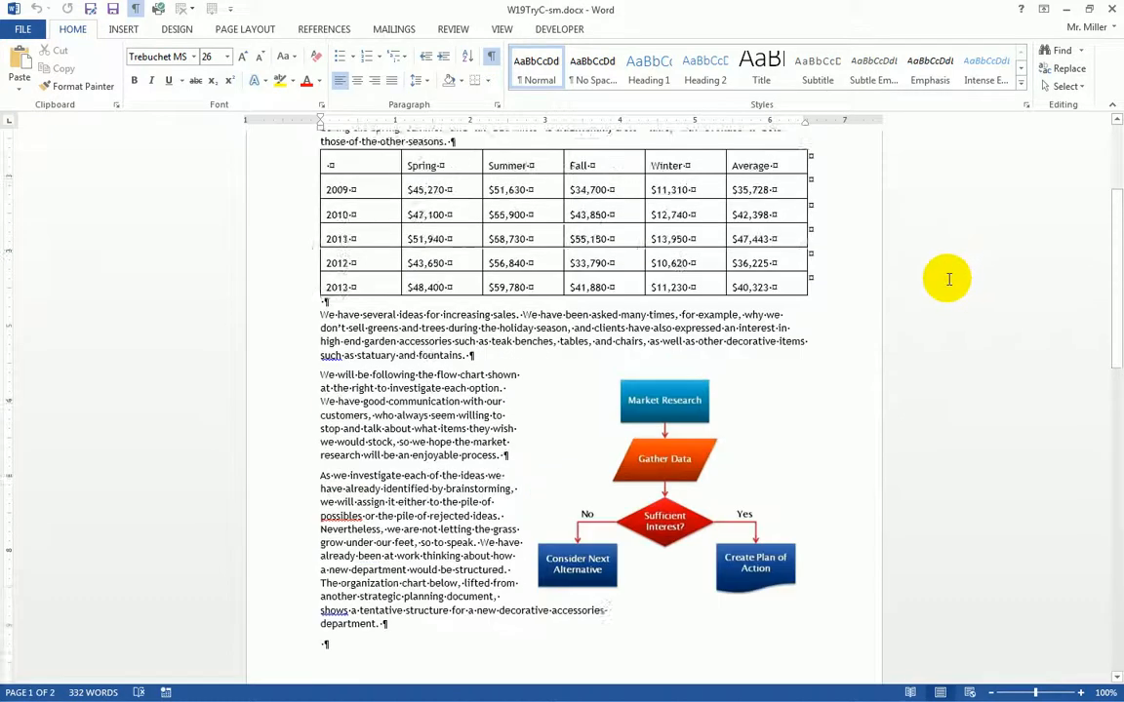
scroll(948, 280, "up", 5)
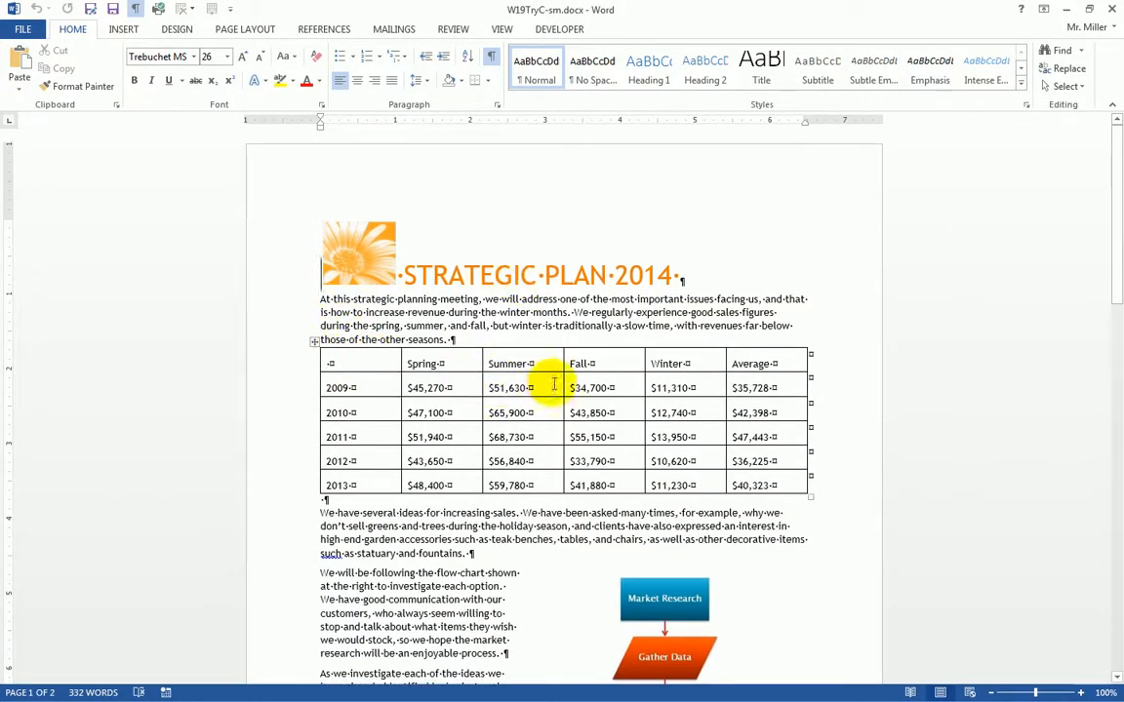
left_click(314, 341)
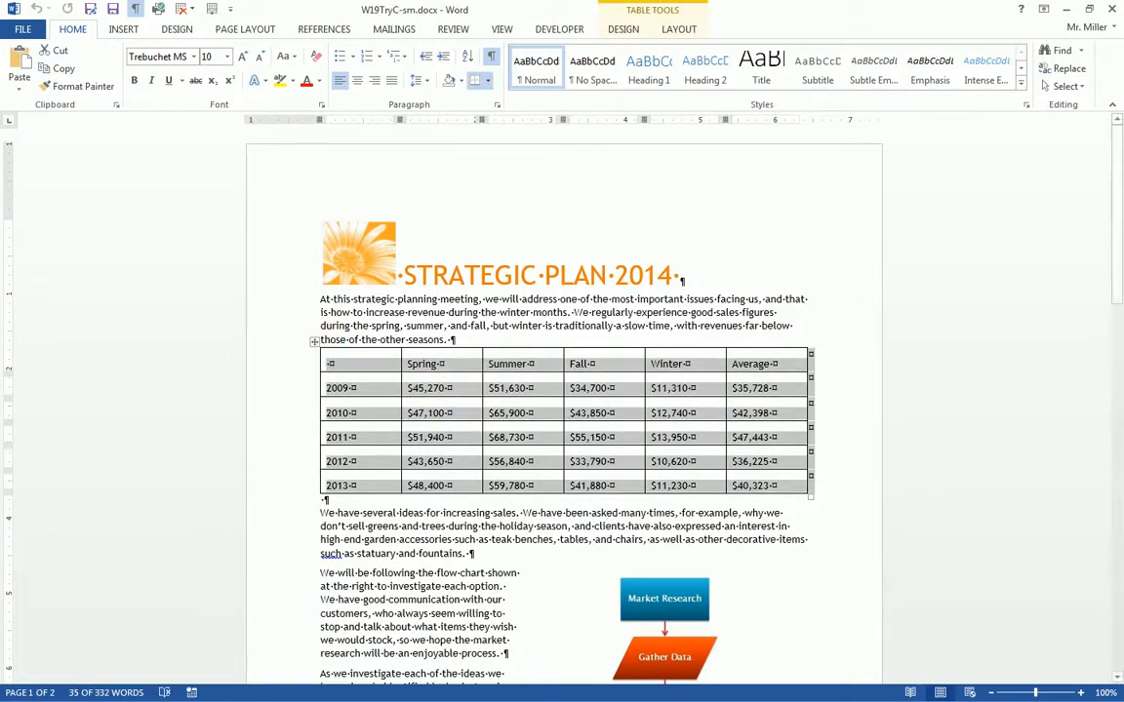
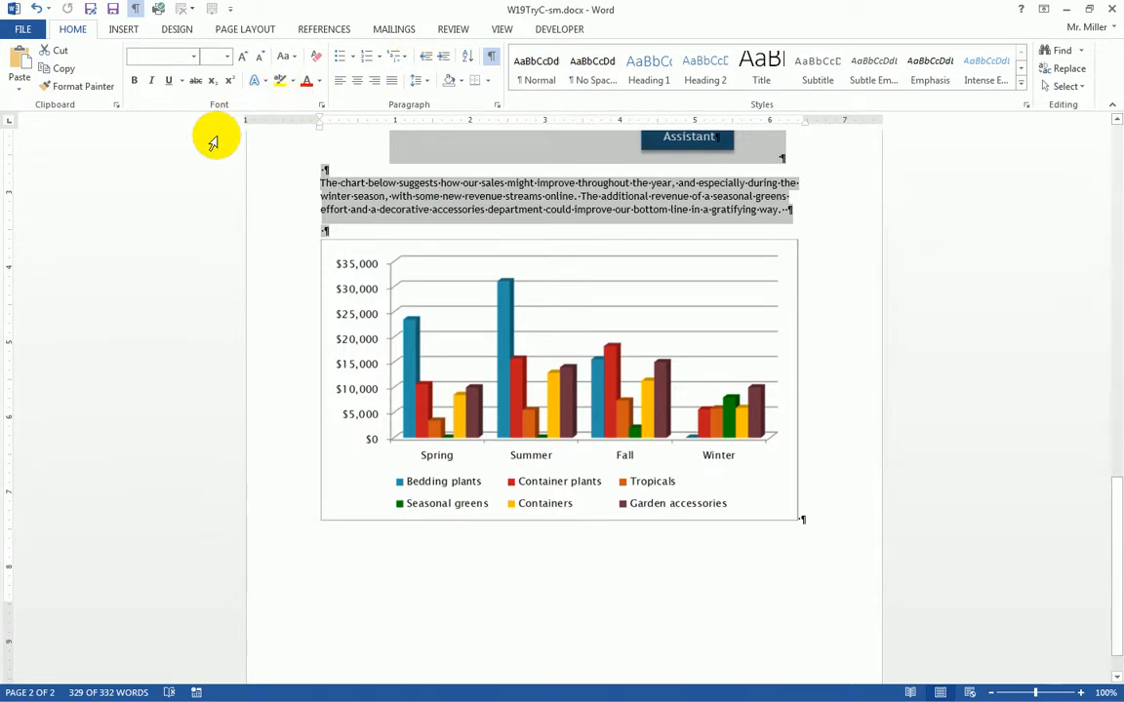
- In the Paragraph dialog, set the selected text to 0" right indent, 8 pt after, 1.5 line spacing
left_click(497, 105)
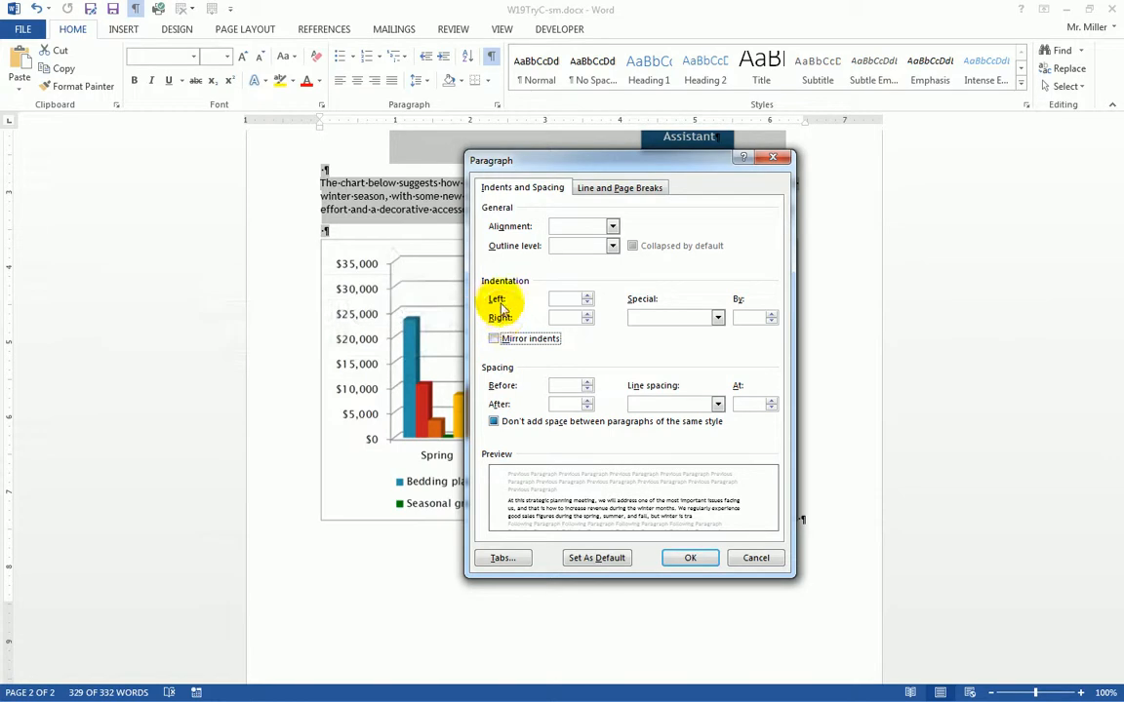
left_click(587, 323)
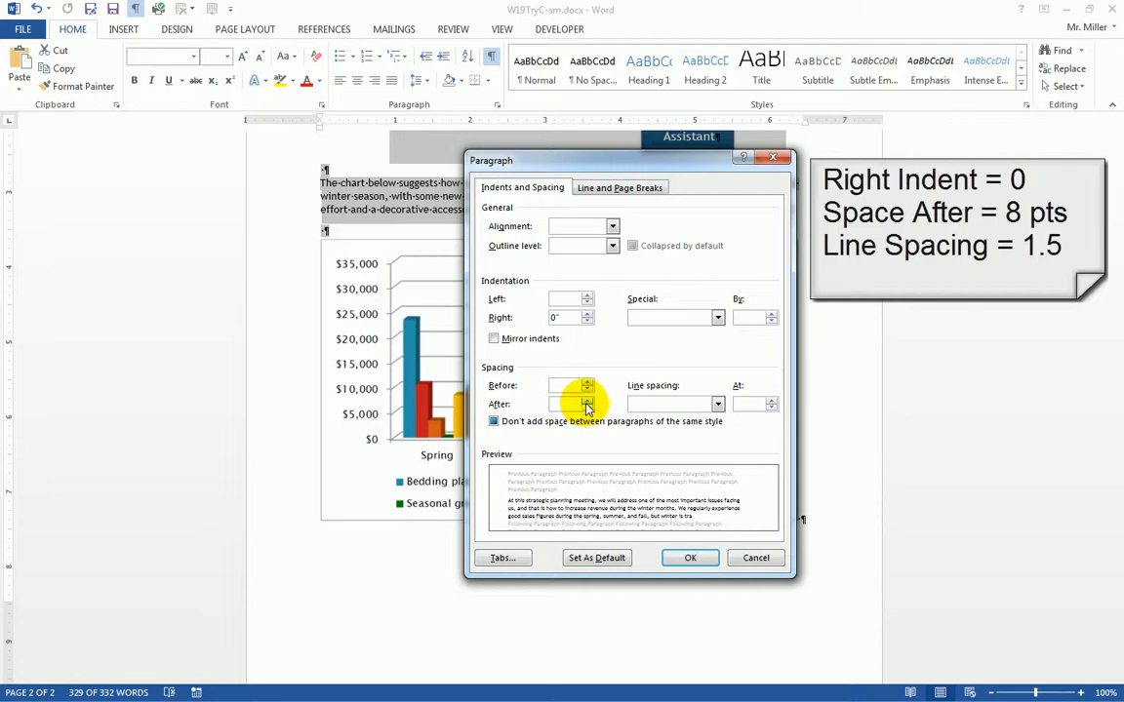
left_click(587, 401)
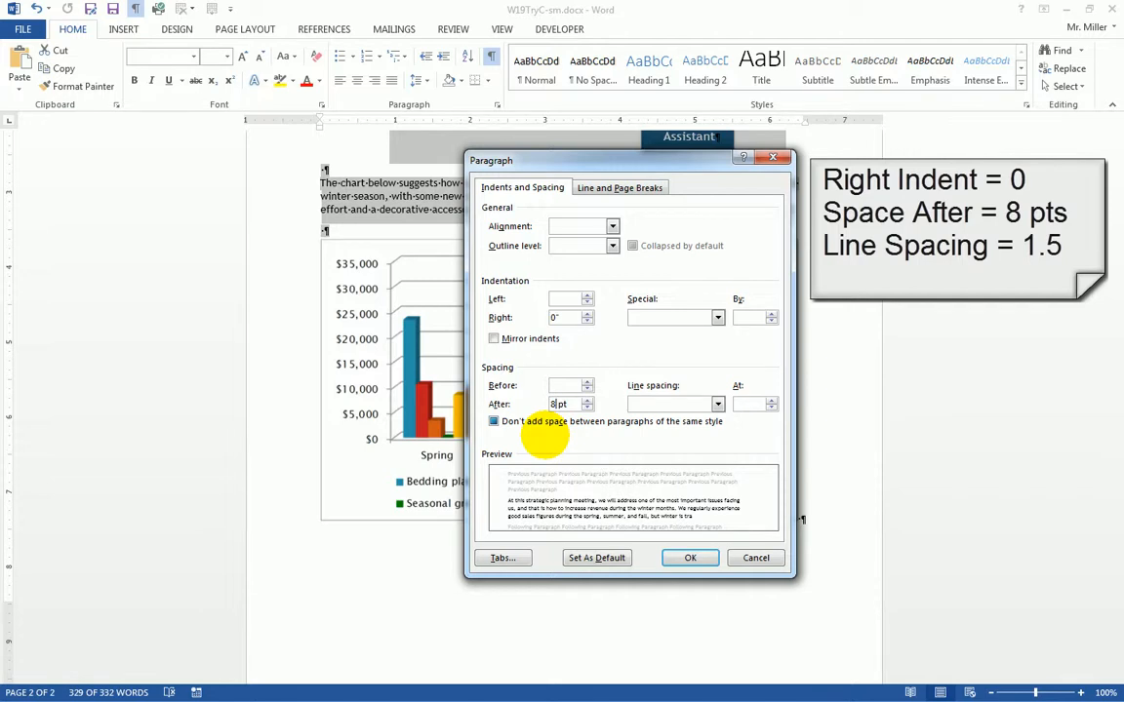
left_click(718, 405)
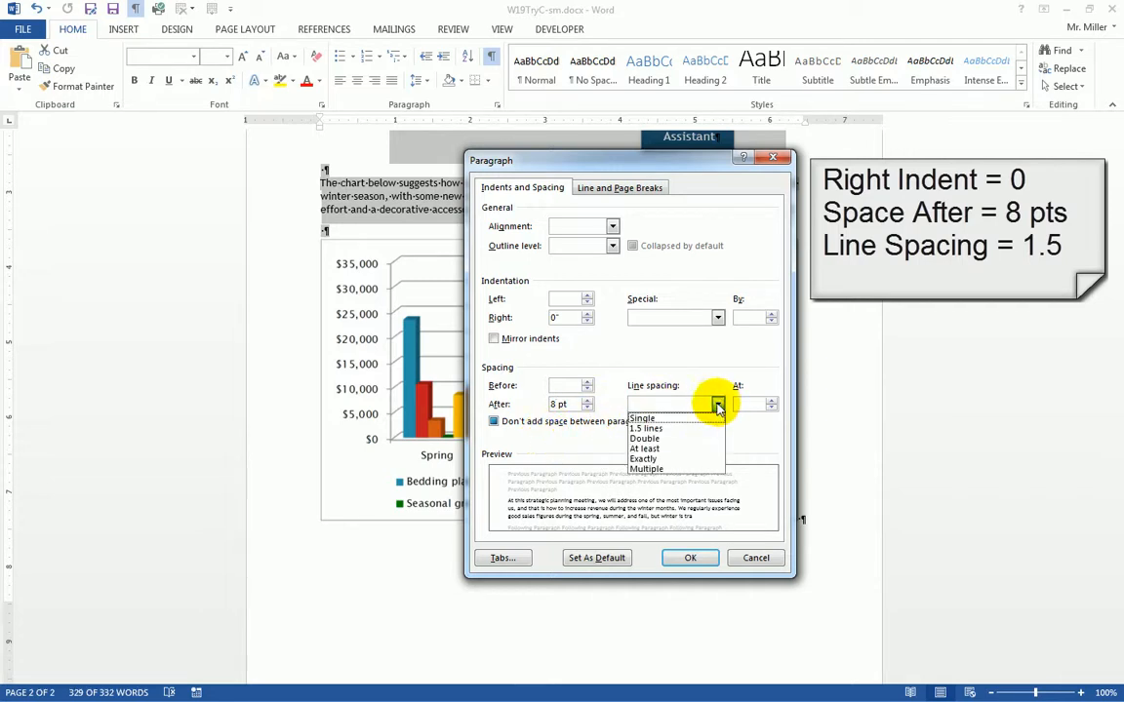
left_click(683, 430)
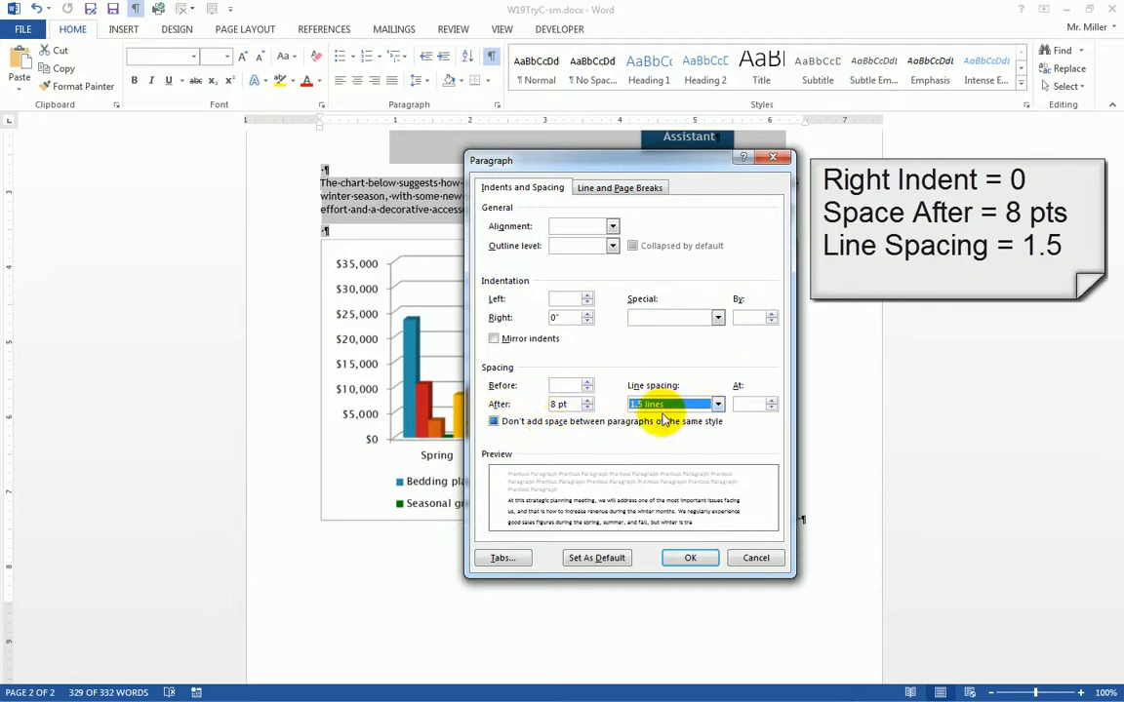
left_click(697, 558)
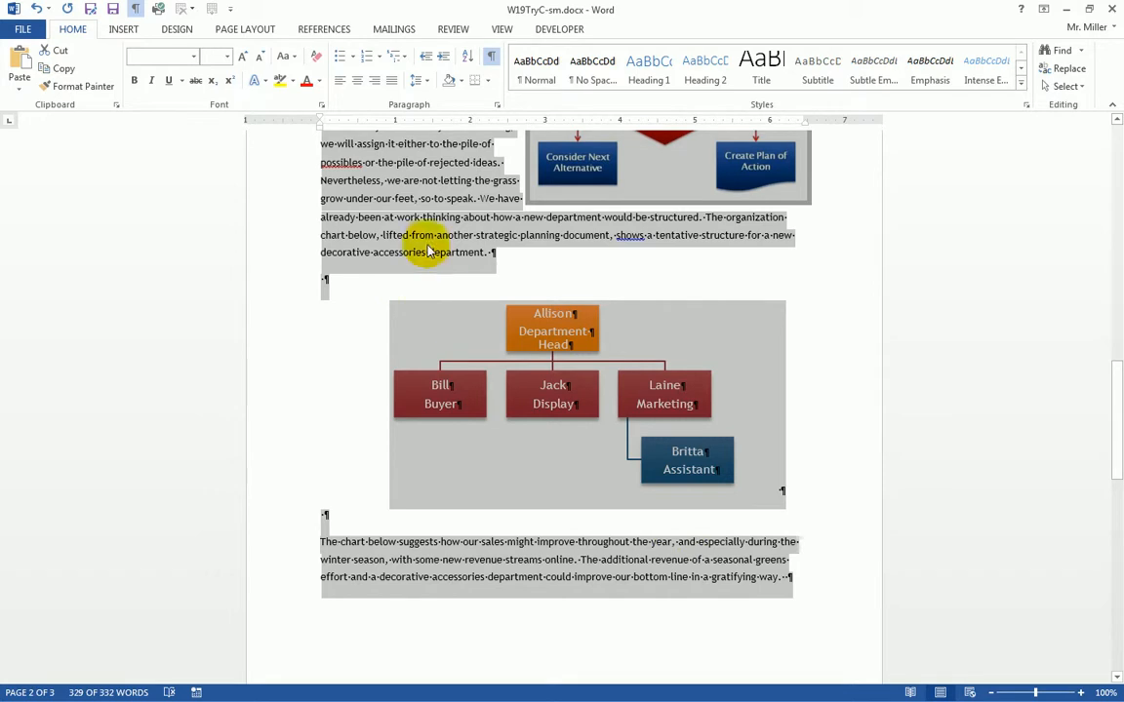
- Deselect the report text, scroll back to page 2 and select the flow chart picture
left_click(380, 207)
scroll(380, 210, "up", 1)
scroll(381, 225, "up", 10)
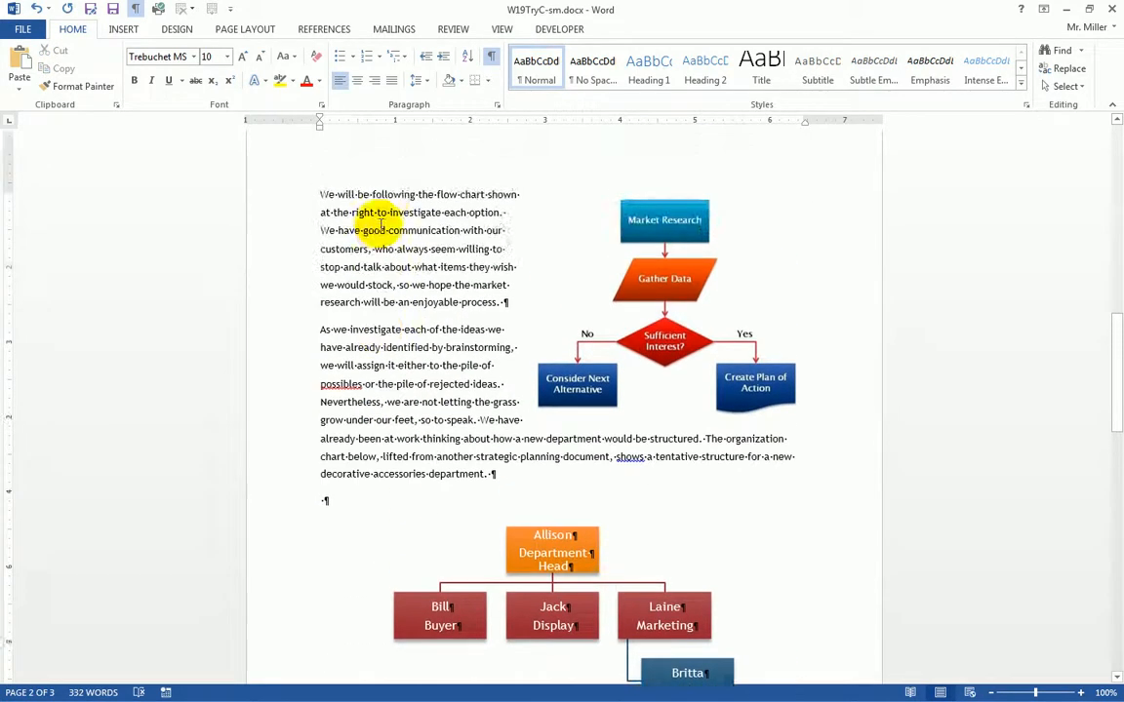
scroll(382, 227, "up", 10)
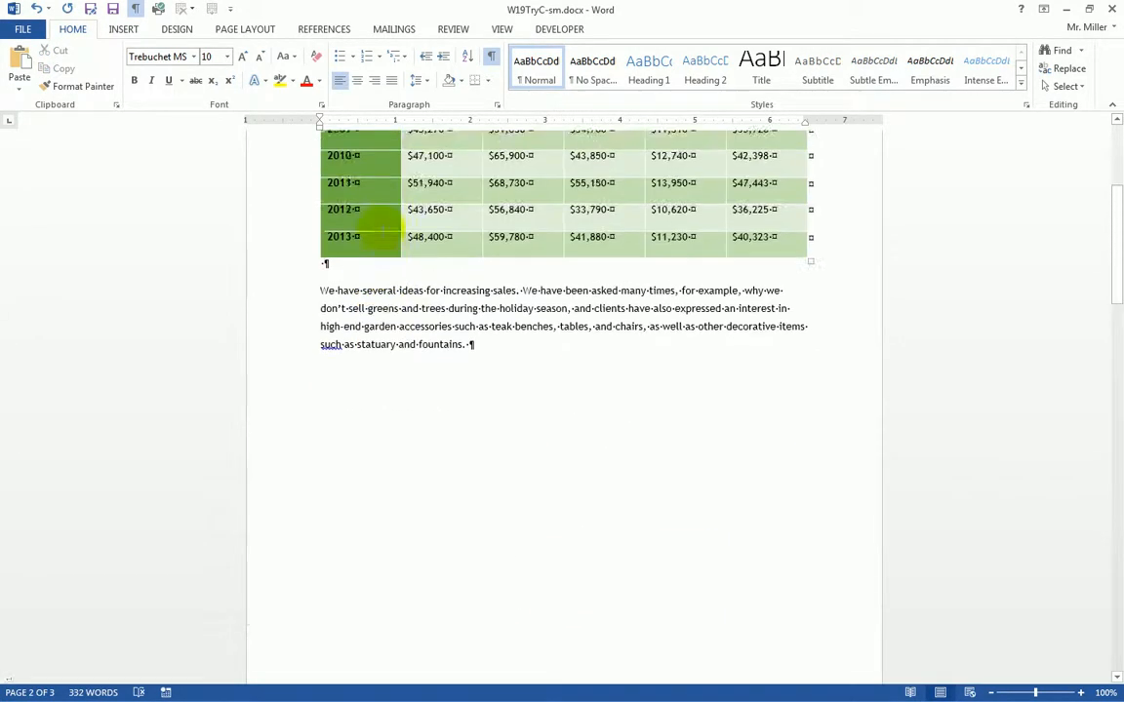
scroll(381, 232, "up", 1)
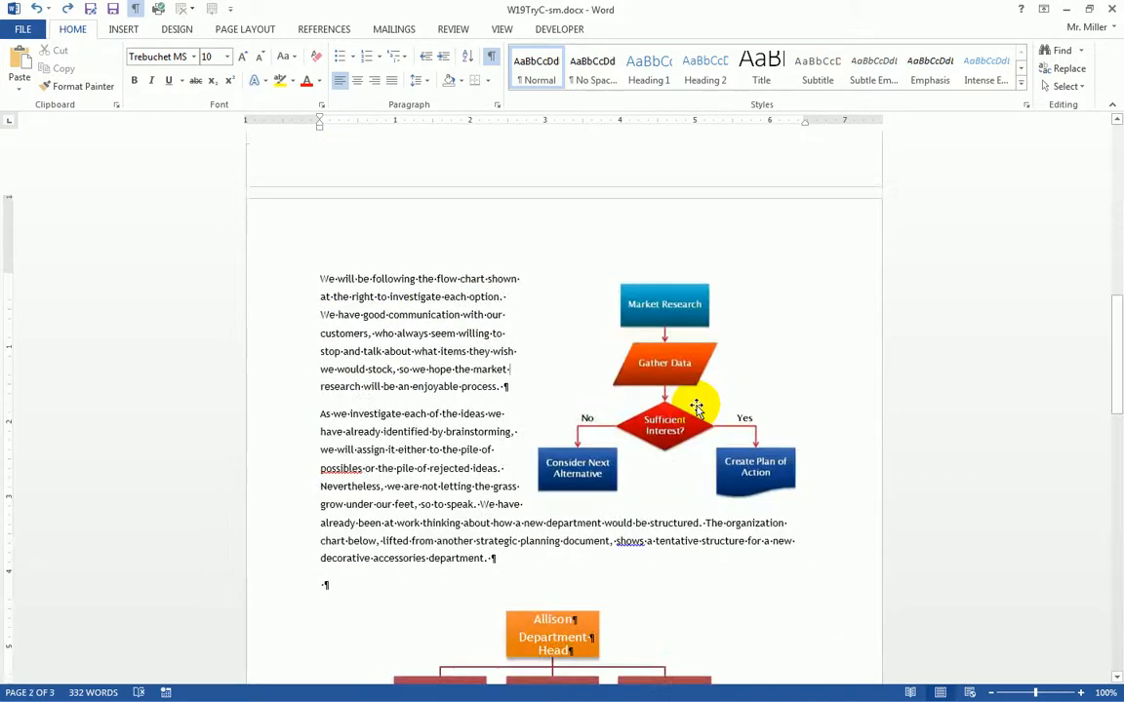
left_click(696, 387)
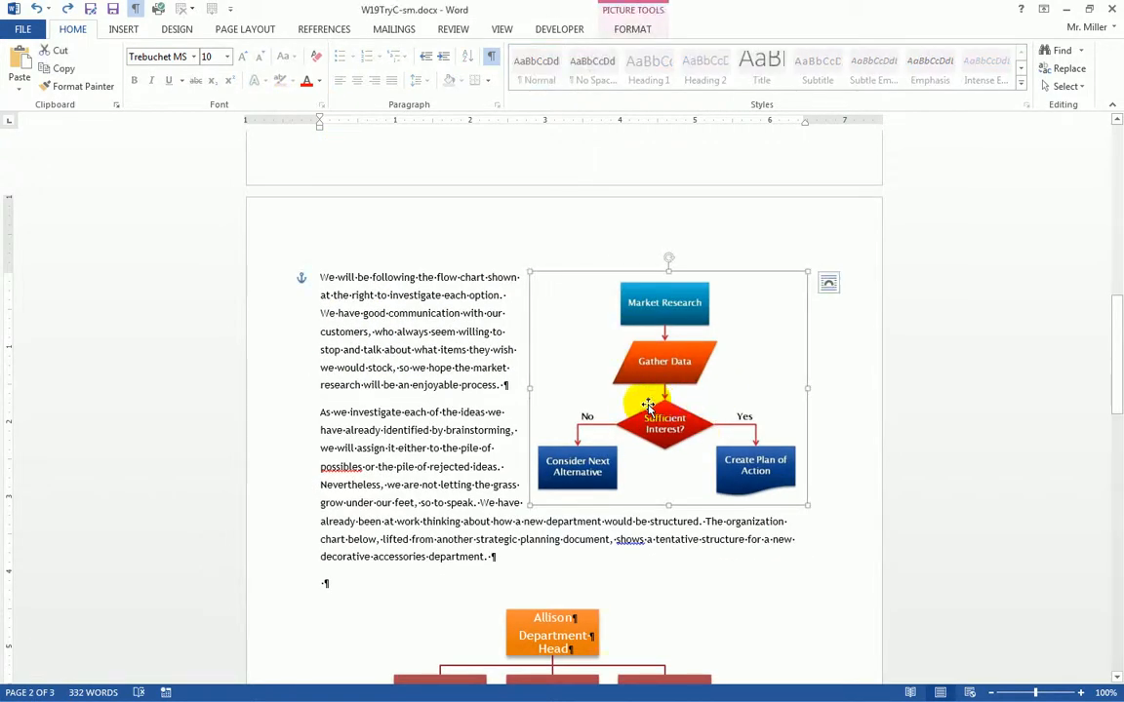
scroll(733, 238, "up", 4)
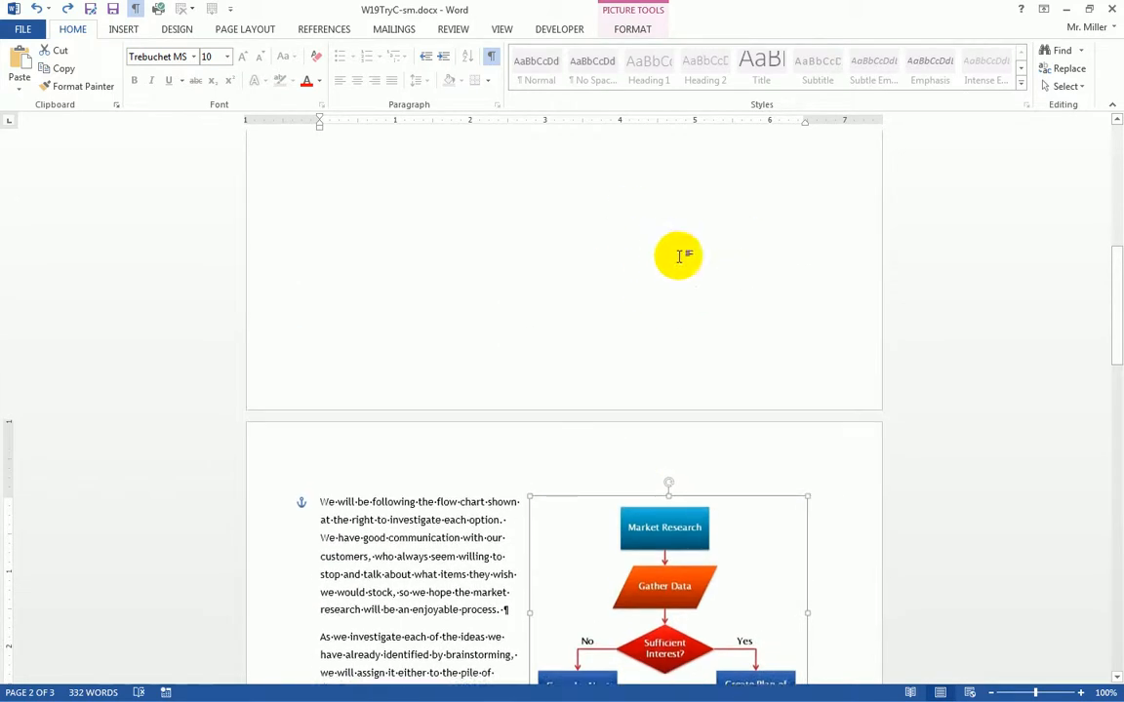
scroll(663, 419, "down", 5)
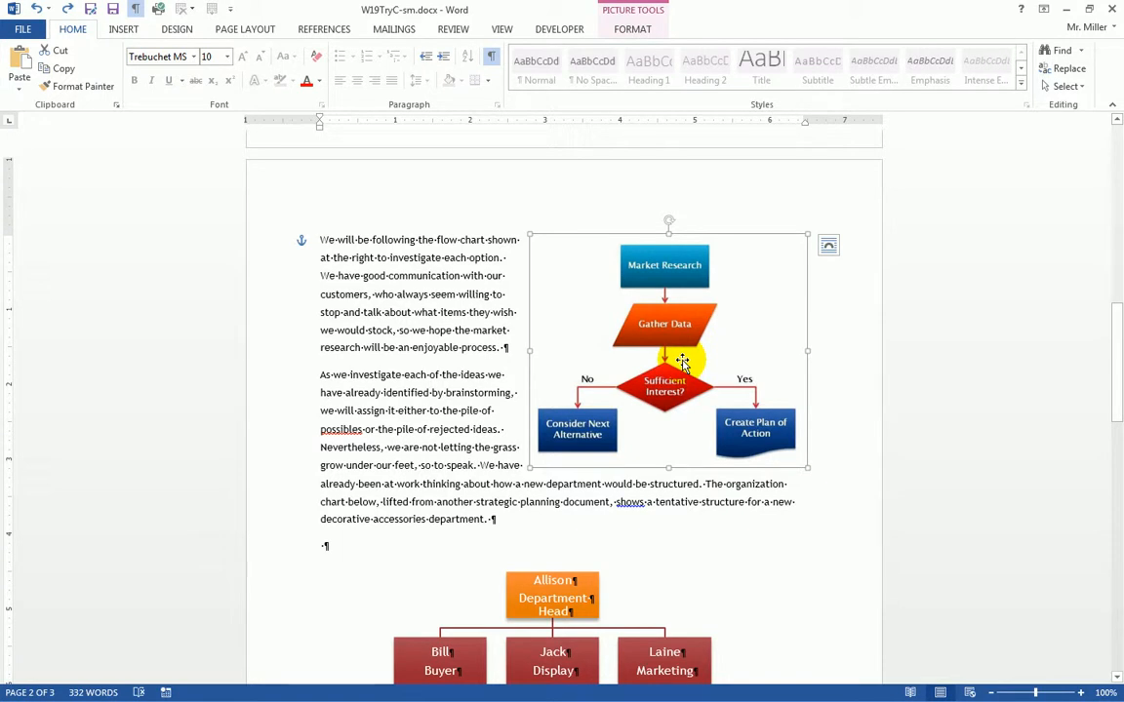
- Set the flow chart to 2.9" high by 3.5" wide in the Picture Format Size group
left_click(632, 29)
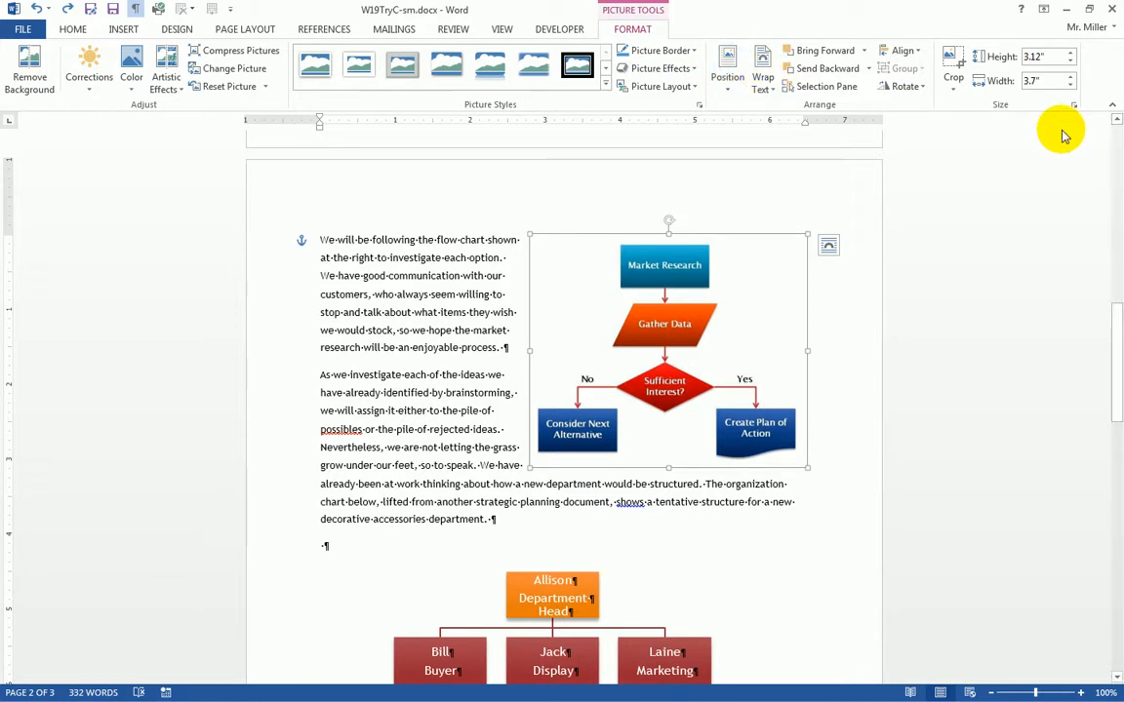
left_click(1071, 62)
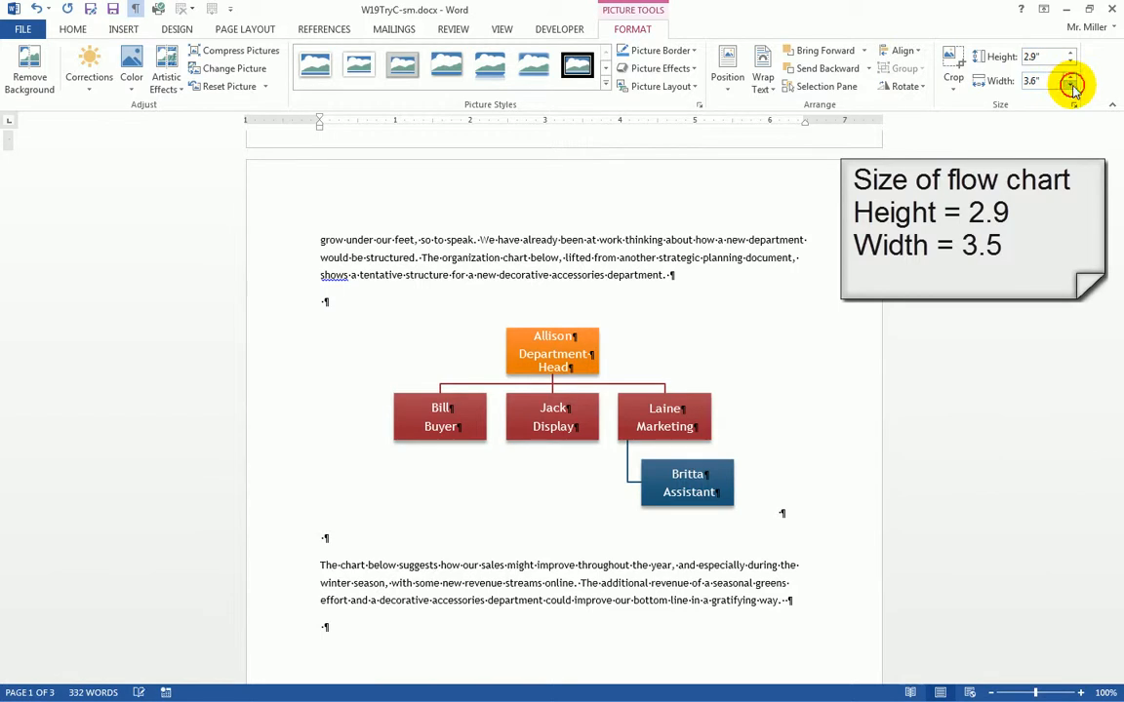
scroll(991, 301, "up", 10)
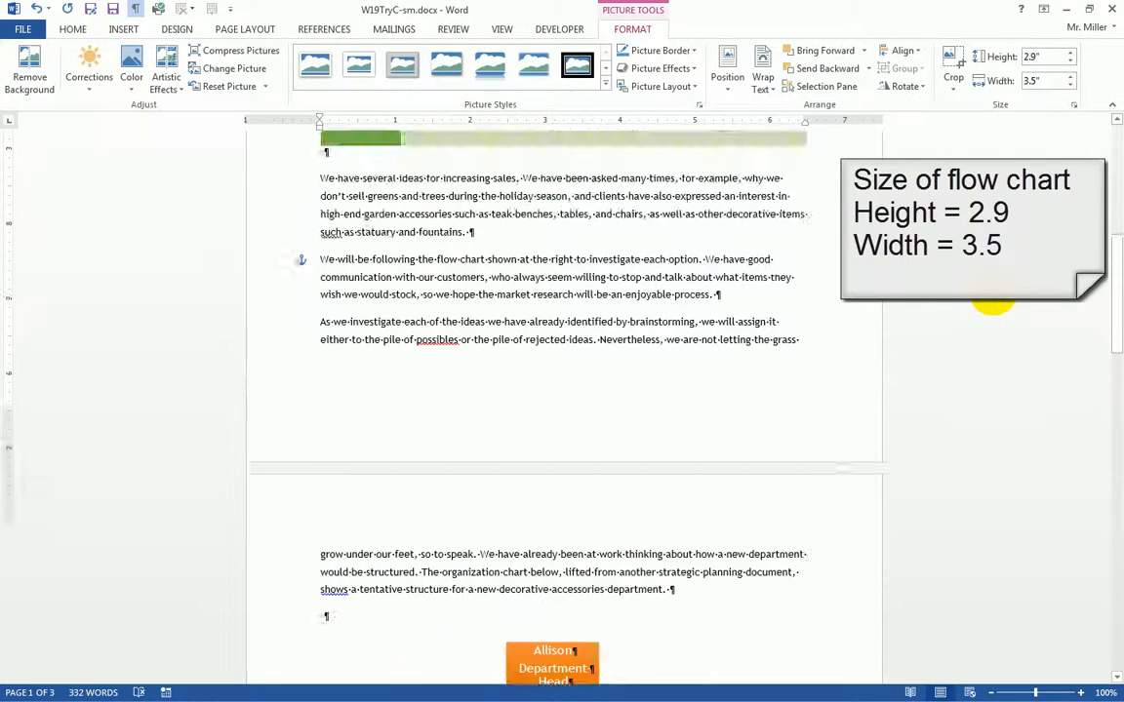
- Drag the flow chart below the sales table, beside the paragraph under it
scroll(991, 302, "up", 6)
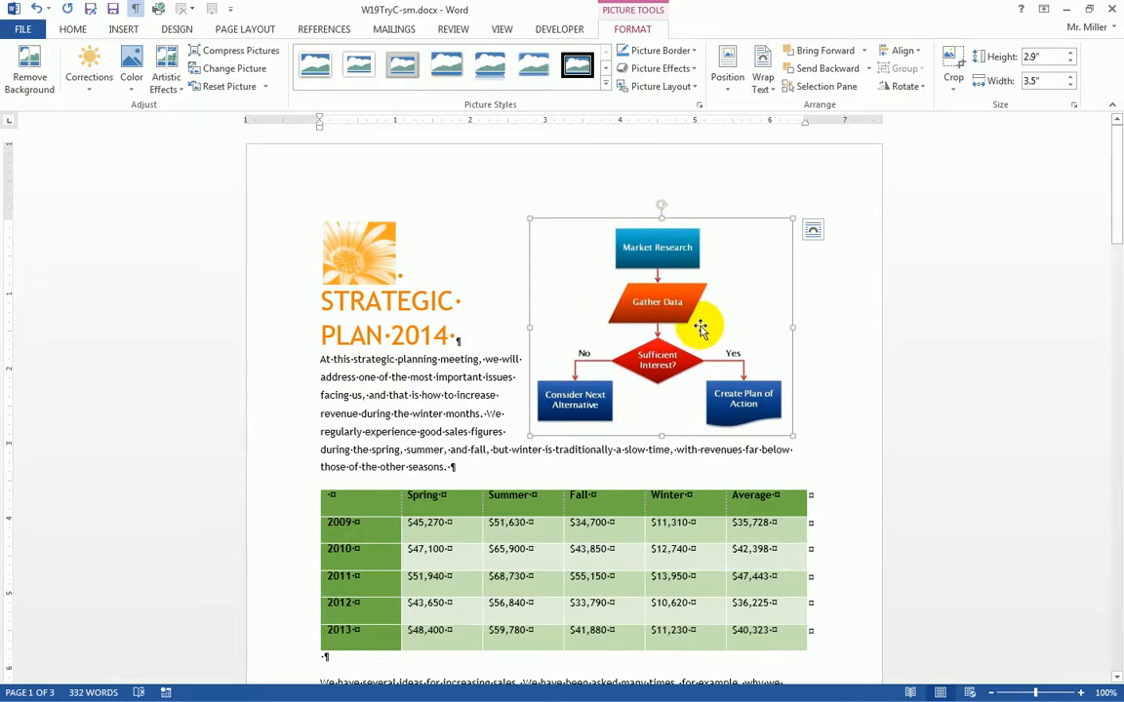
left_click_drag(672, 284, 682, 369)
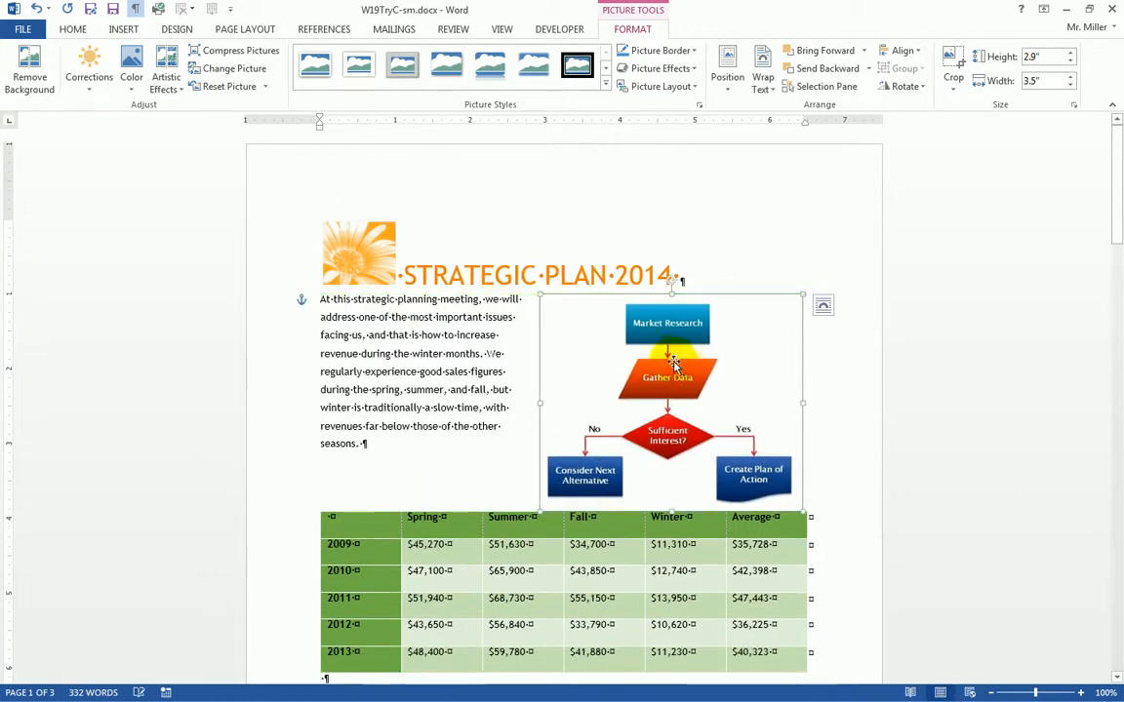
scroll(672, 359, "down", 5)
left_click_drag(680, 270, 669, 454)
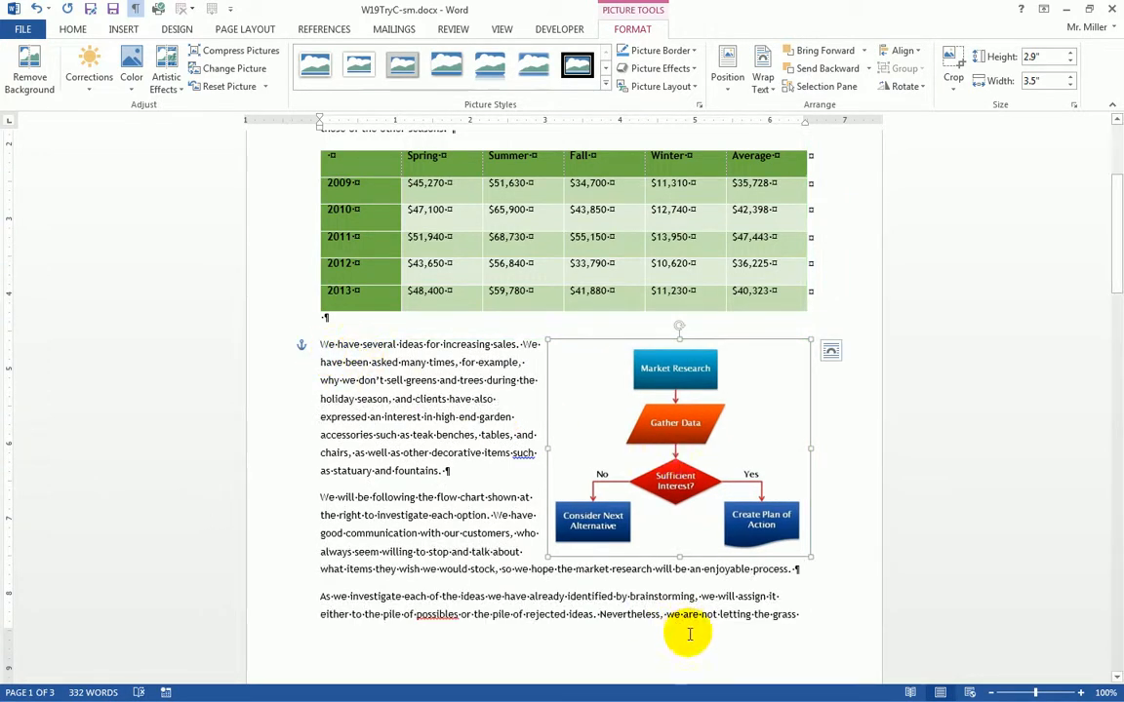
scroll(672, 629, "down", 5)
scroll(672, 633, "up", 4)
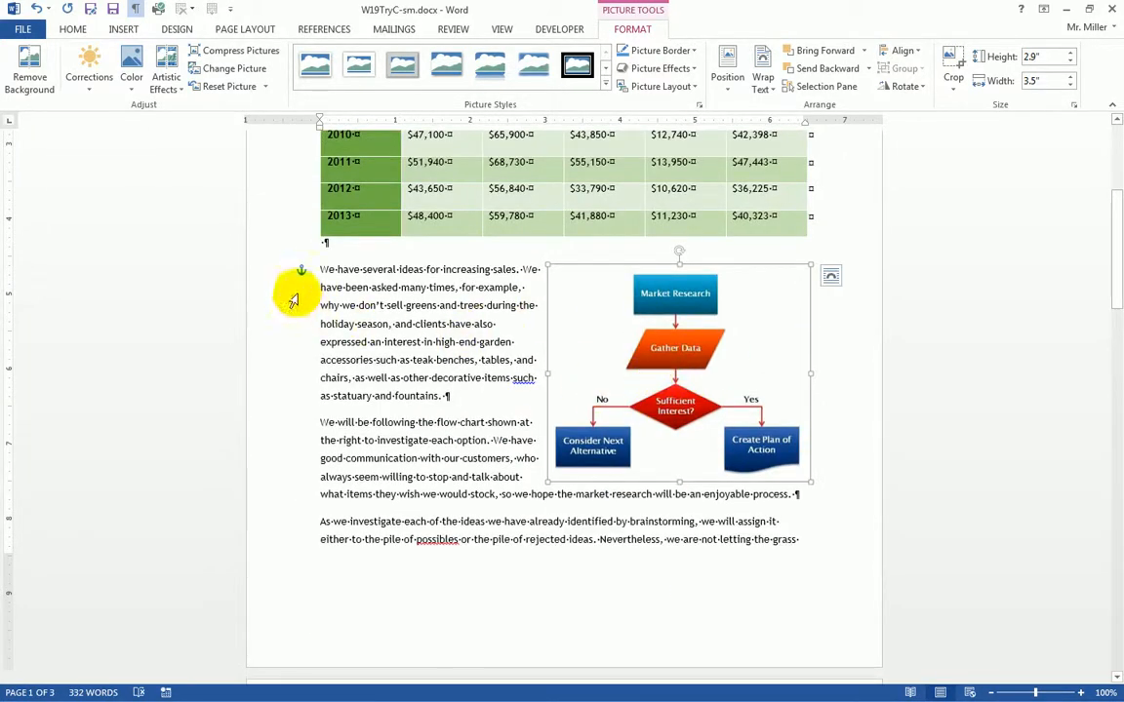
mouse_move(683, 327)
left_mouse_down()
mouse_move(582, 330)
mouse_move(683, 337)
left_mouse_up()
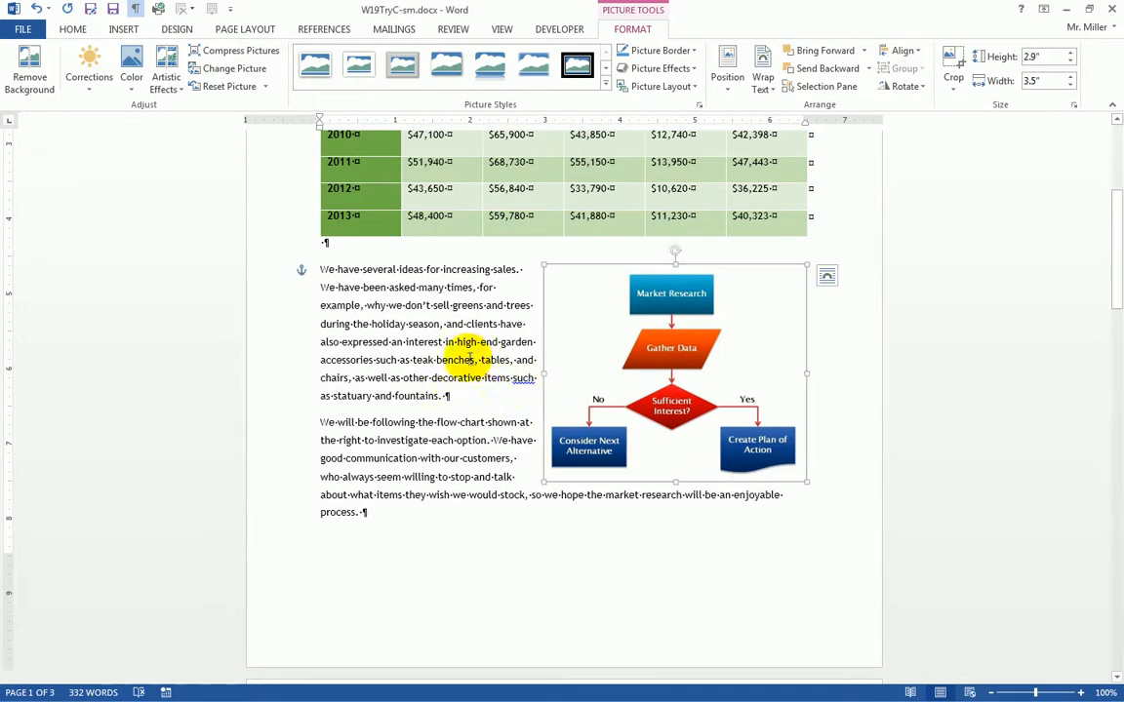
- Check the wrapped flow chart layout and save the document
scroll(472, 391, "down", 3)
scroll(474, 396, "down", 8)
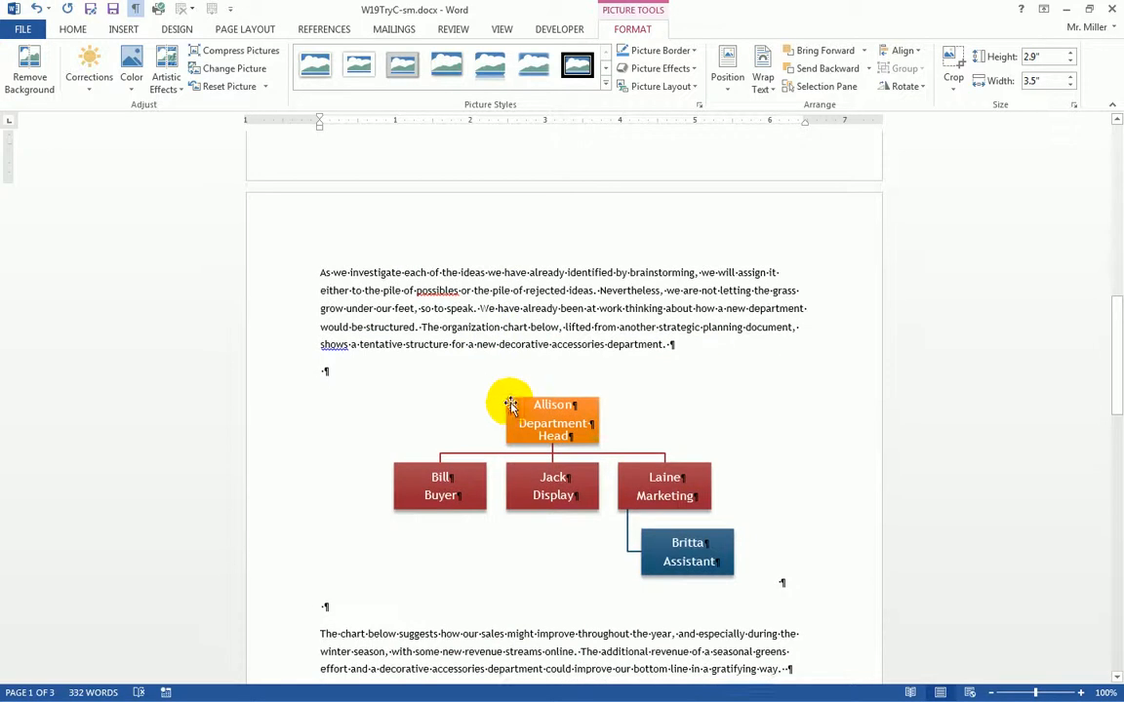
scroll(497, 402, "down", 4)
scroll(514, 406, "down", 3)
scroll(517, 408, "up", 8)
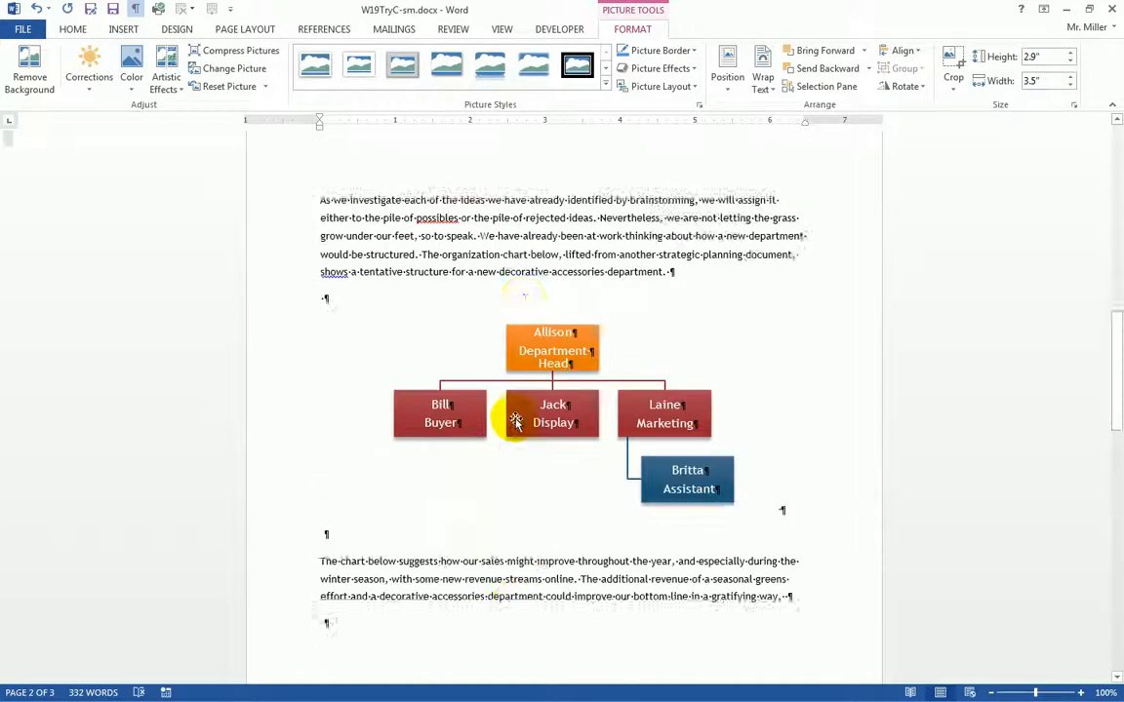
scroll(522, 408, "up", 12)
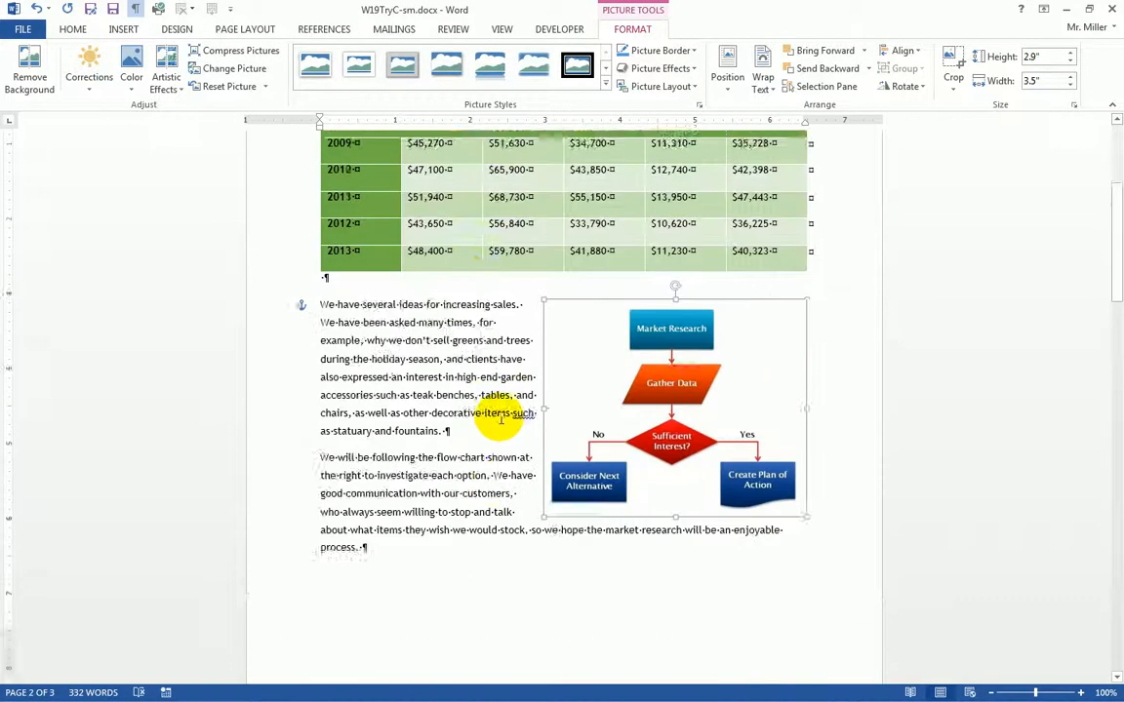
scroll(462, 386, "up", 4)
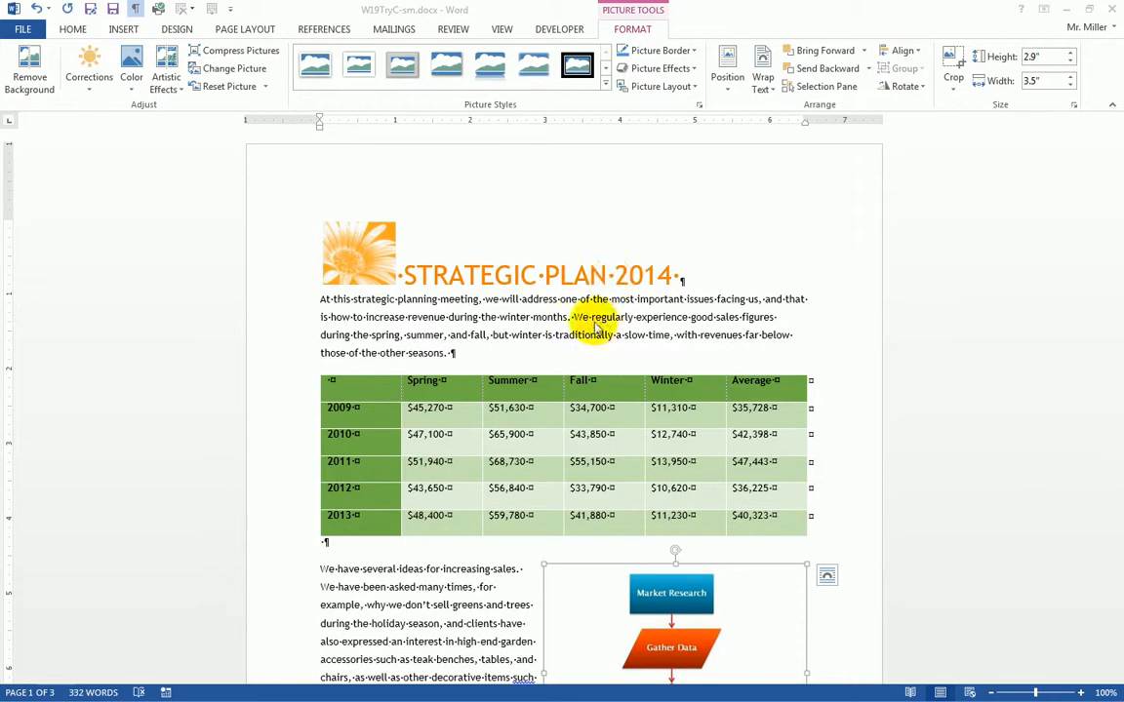
left_click(113, 10)
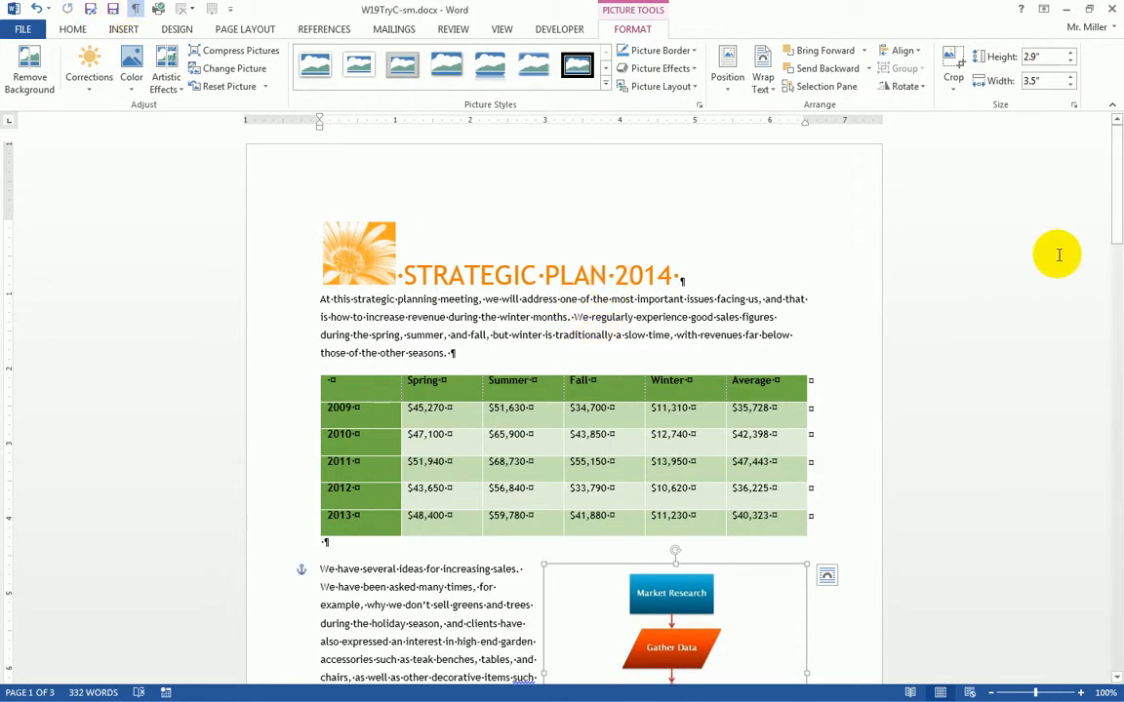
- Close the W19TryC-sm.docx strategic plan window
left_click(1113, 12)
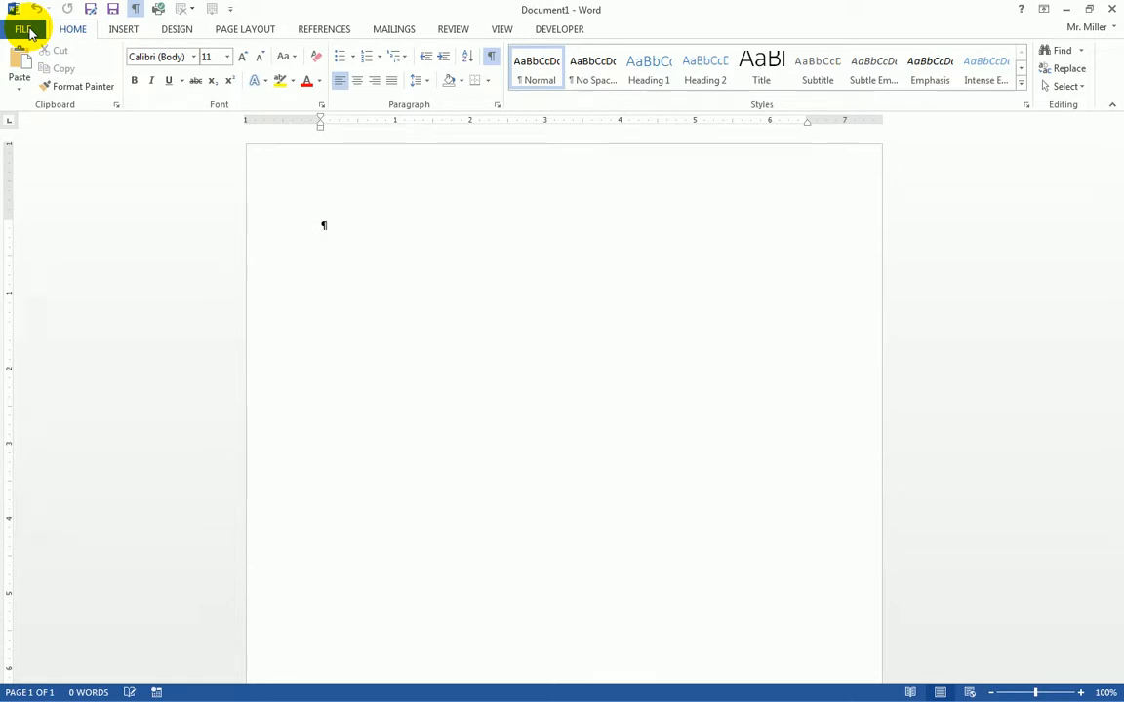
- Go to File > New to browse the available templates
left_click(24, 29)
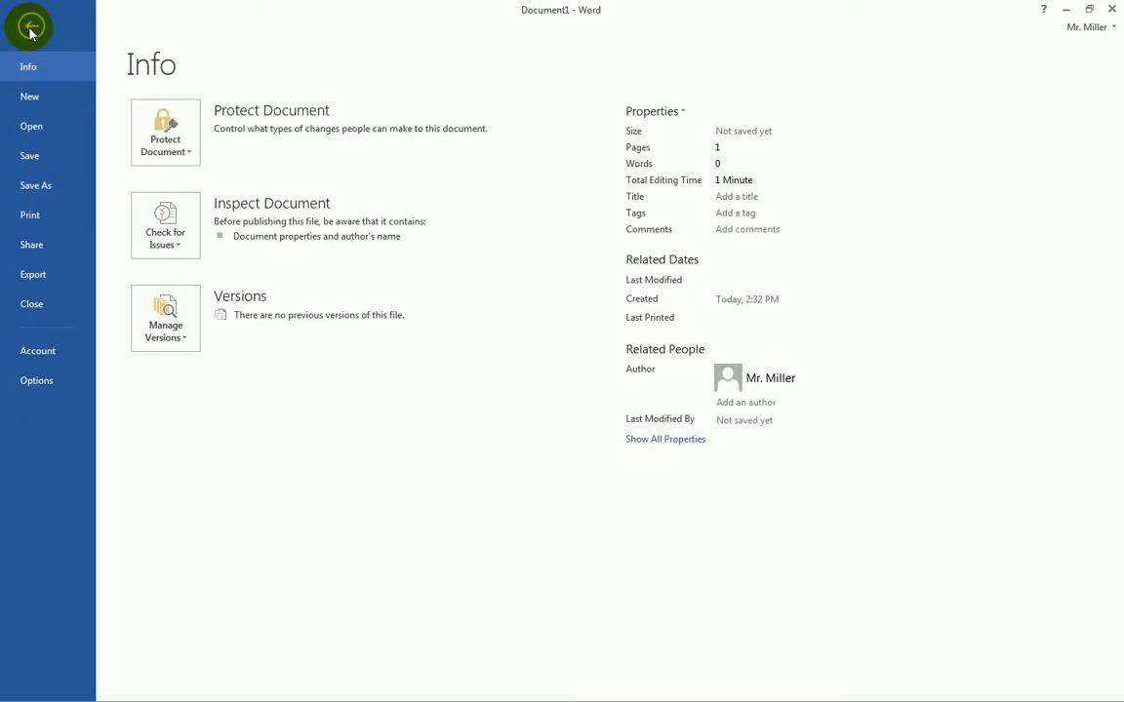
left_click(36, 104)
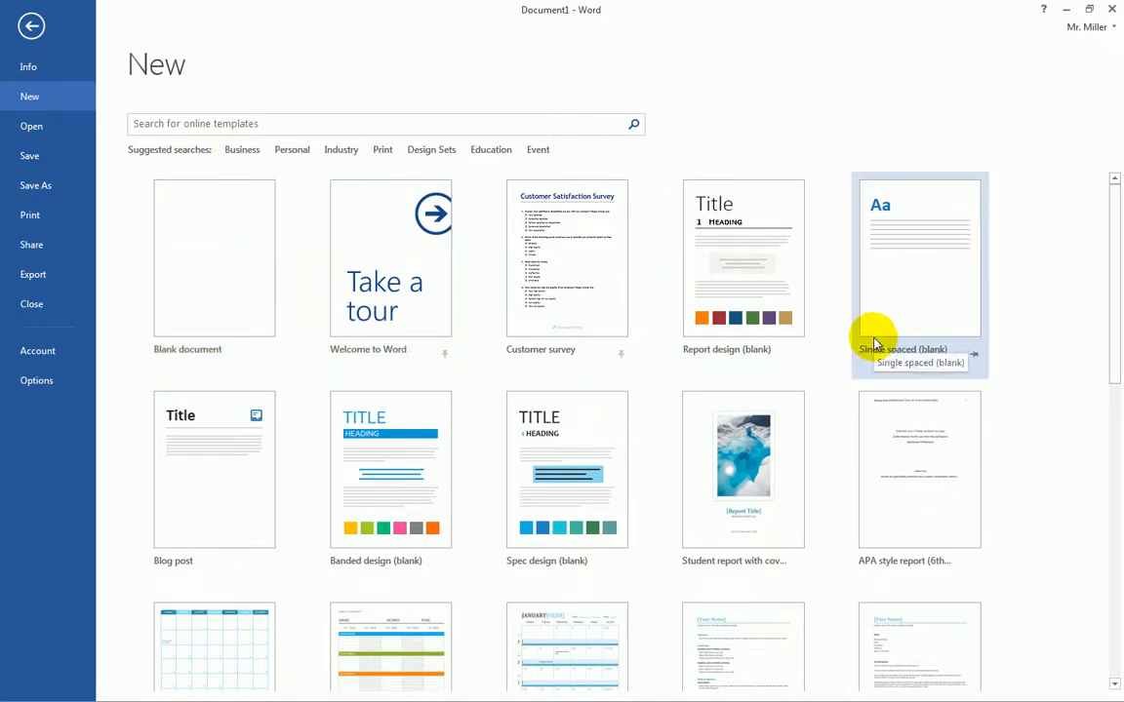
scroll(873, 345, "down", 5)
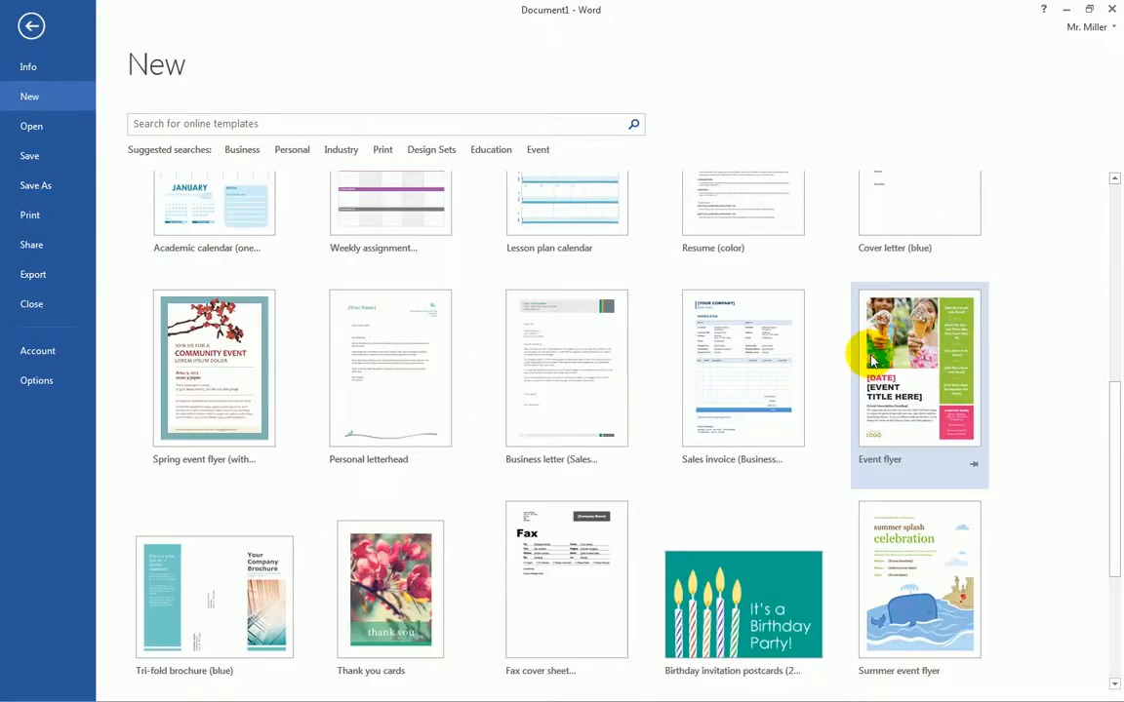
scroll(872, 363, "up", 5)
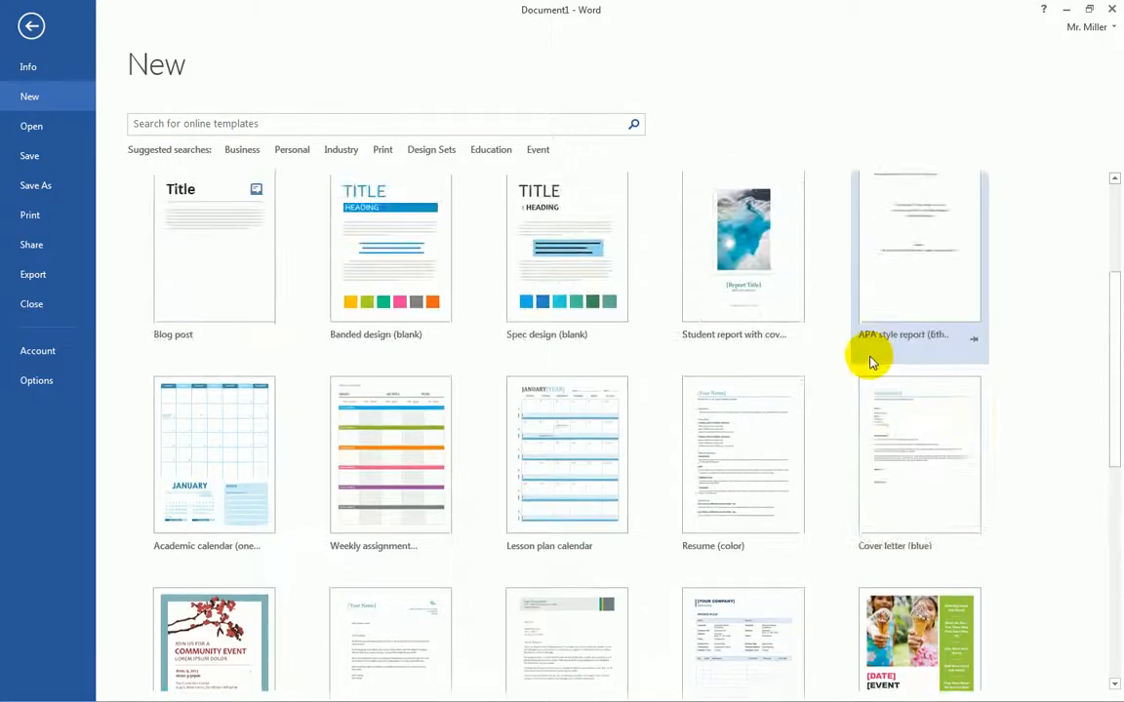
scroll(869, 358, "up", 1)
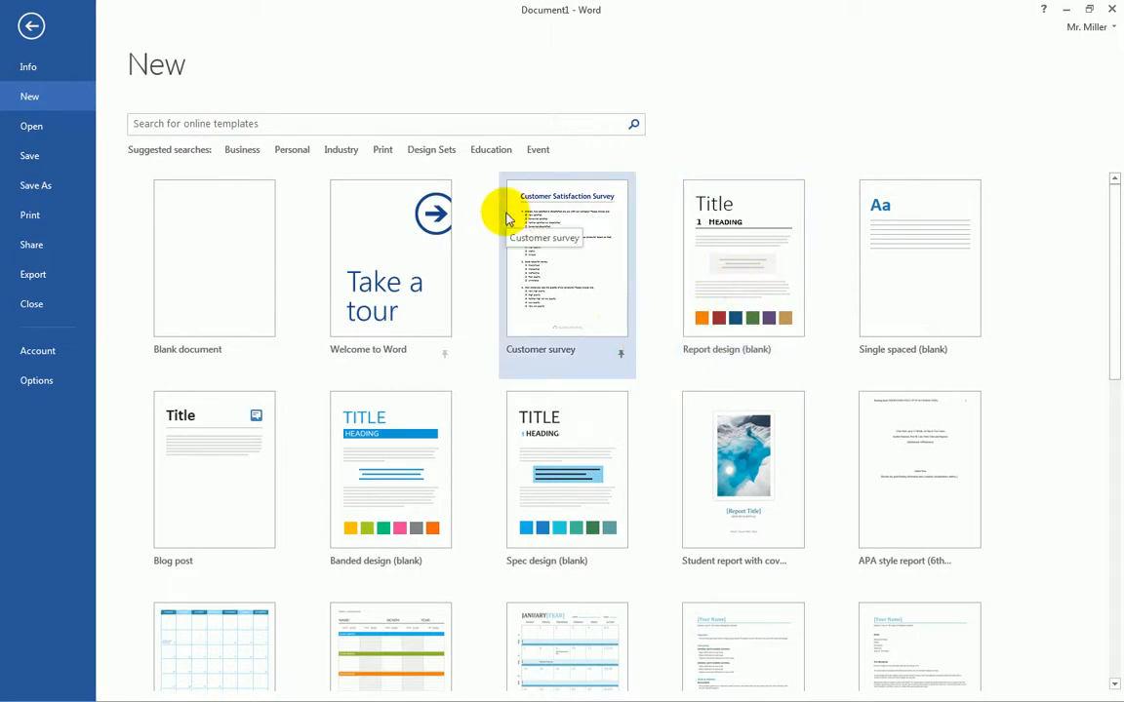
- Search online templates for 'Resume' and preview Basic resume (Timeless design)
left_click(232, 127)
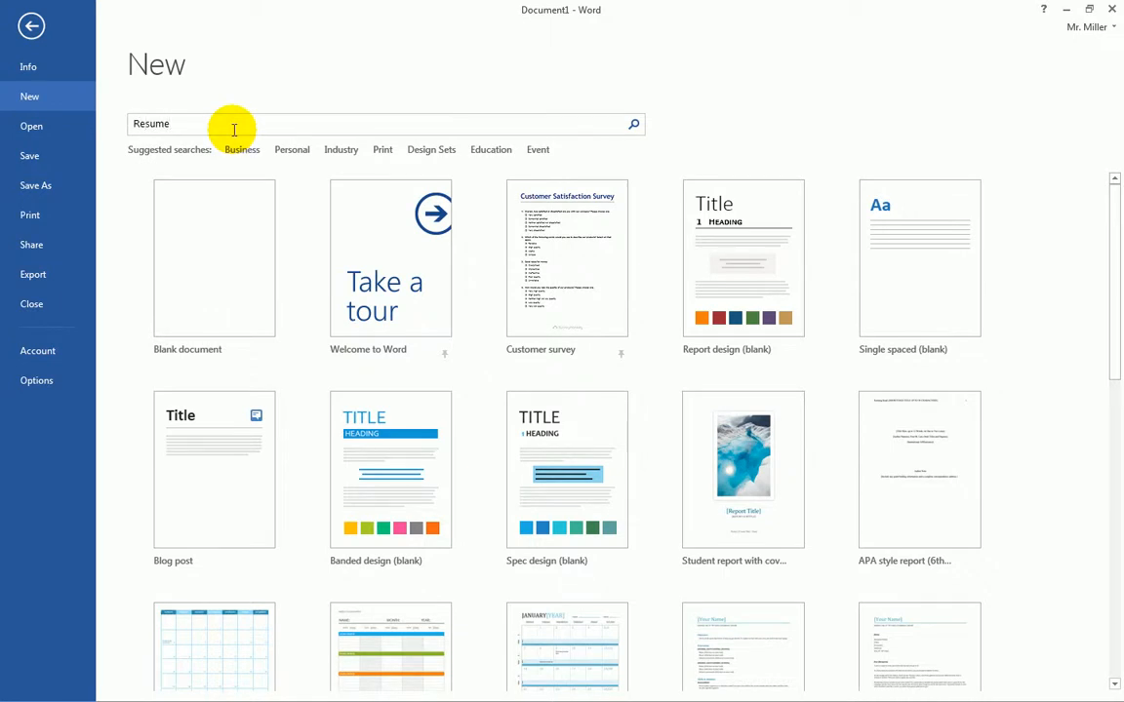
type("Resume")
key("Return")
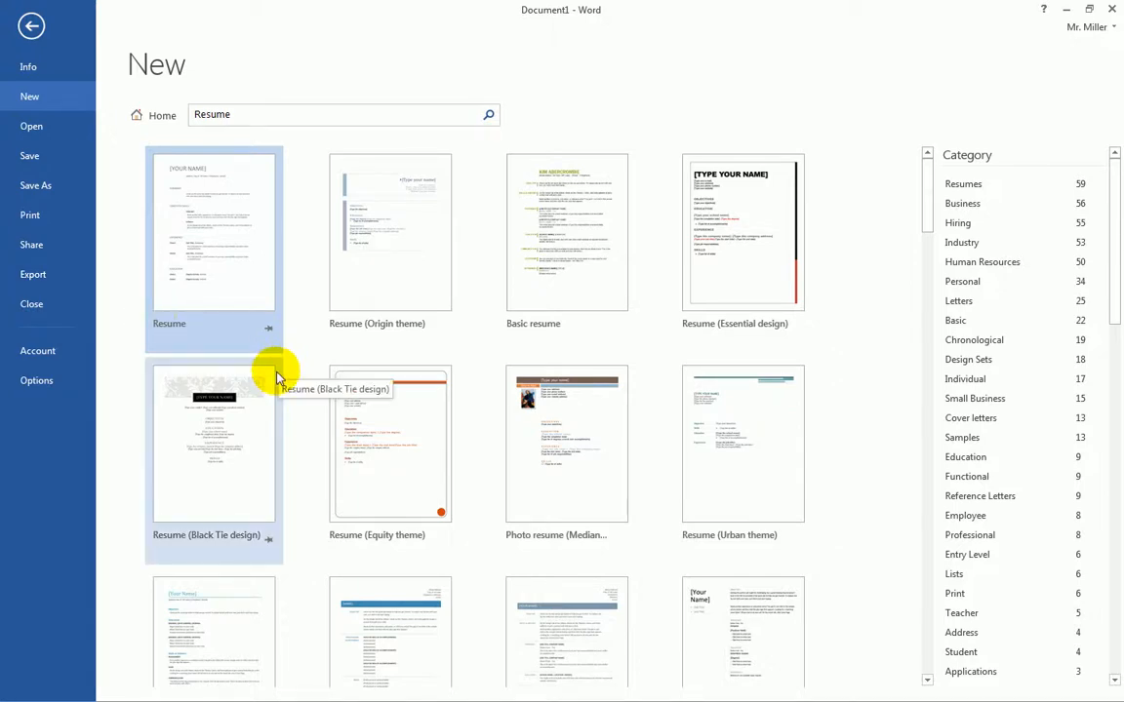
left_click(894, 382)
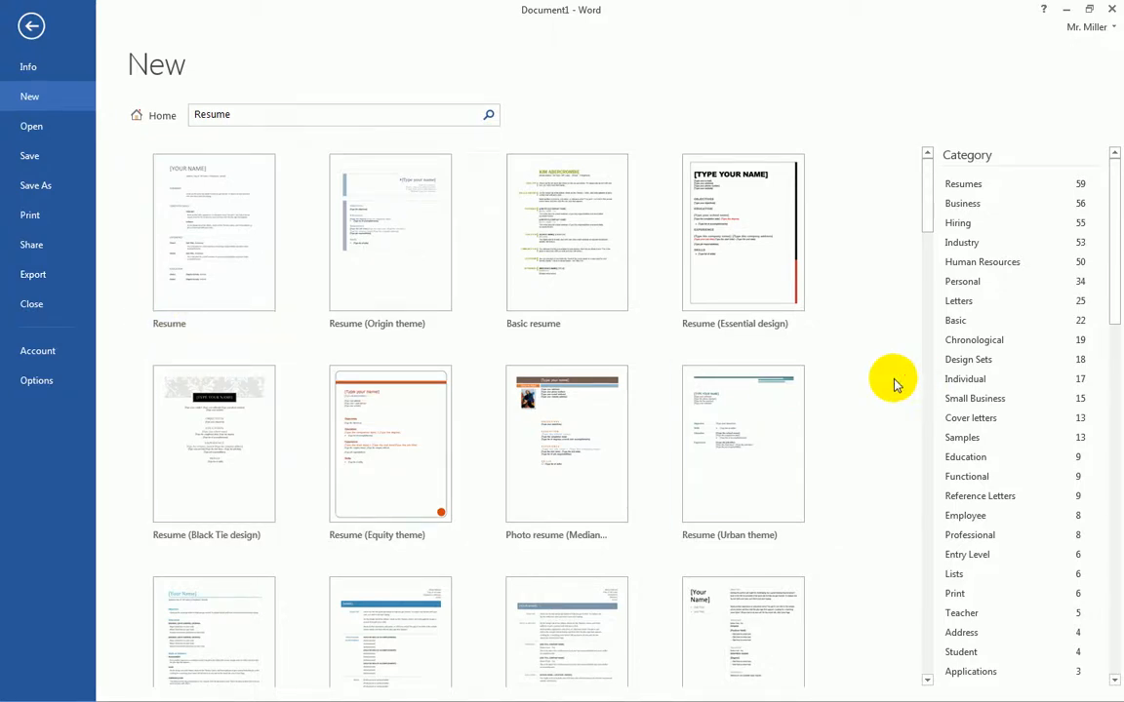
scroll(895, 383, "down", 2)
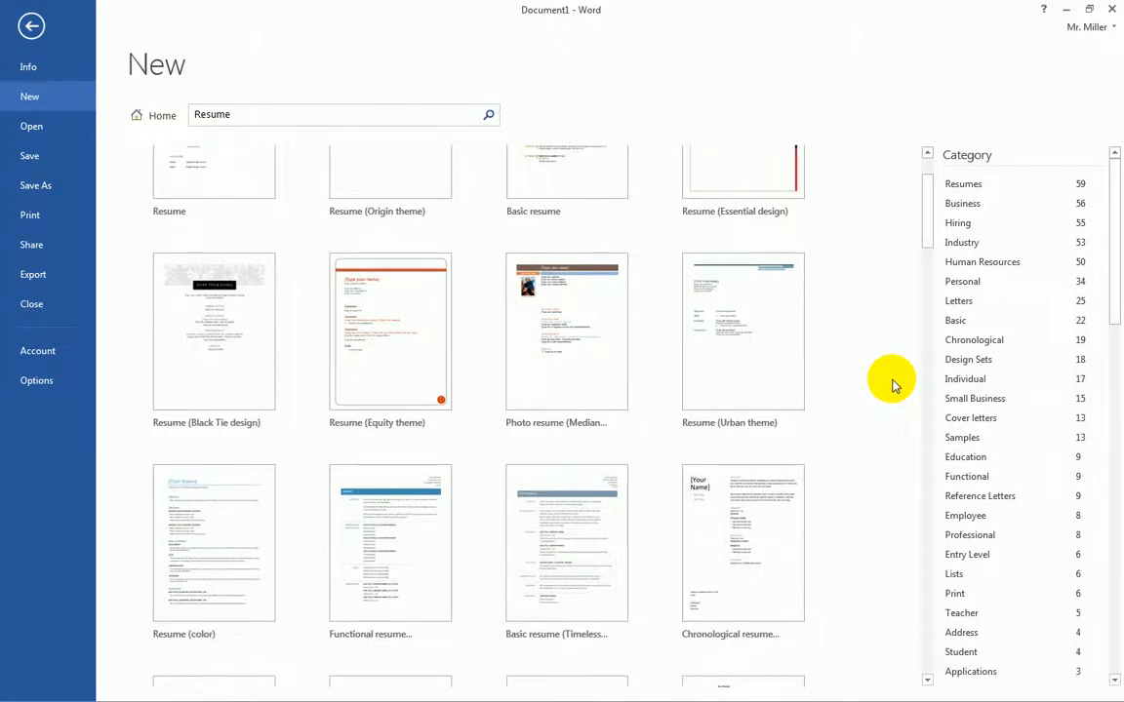
scroll(892, 382, "down", 3)
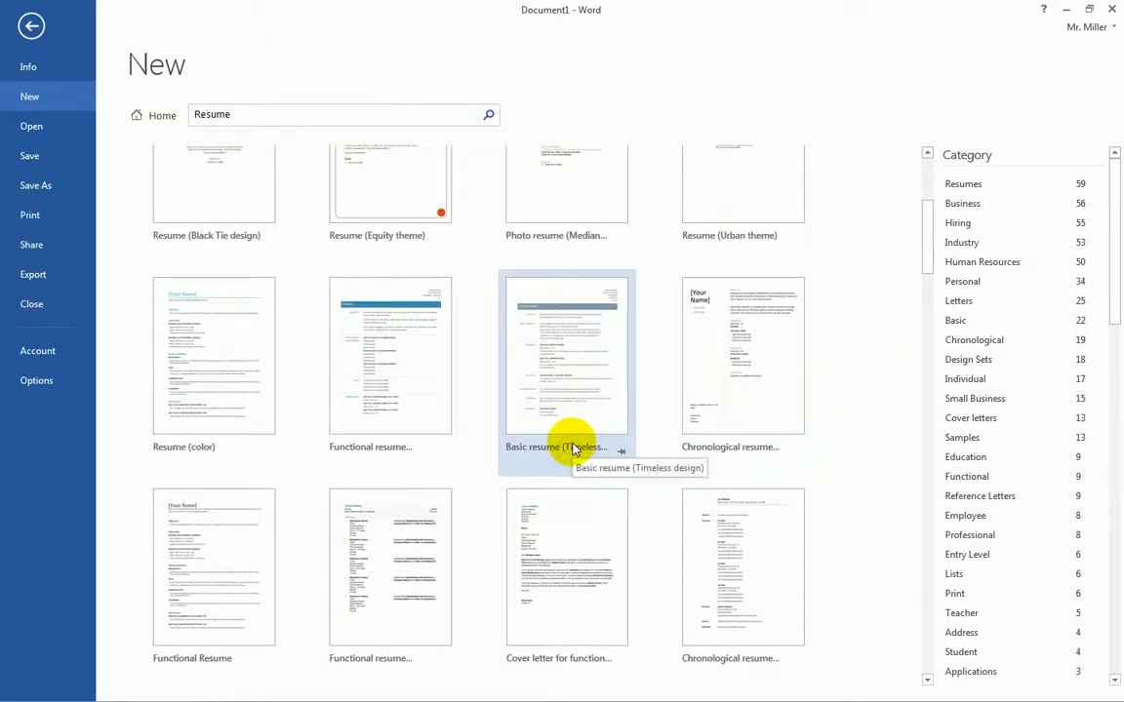
left_click(576, 375)
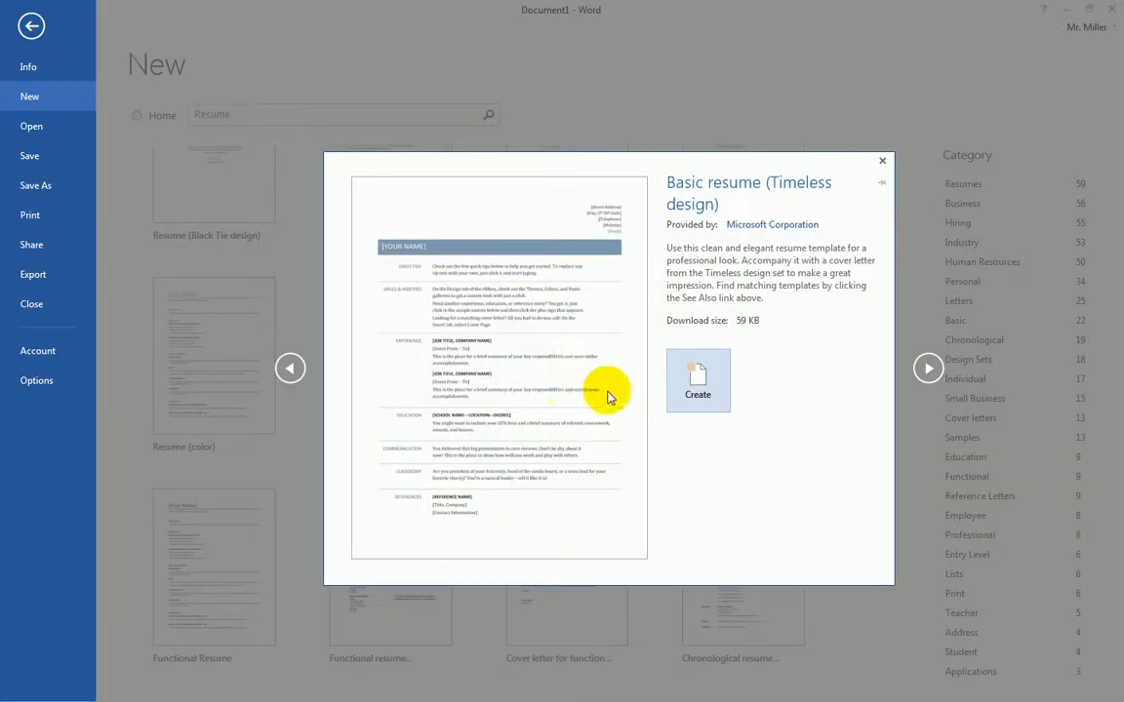
- Create a new document from the Basic resume (Timeless design) template preview
left_click(722, 392)
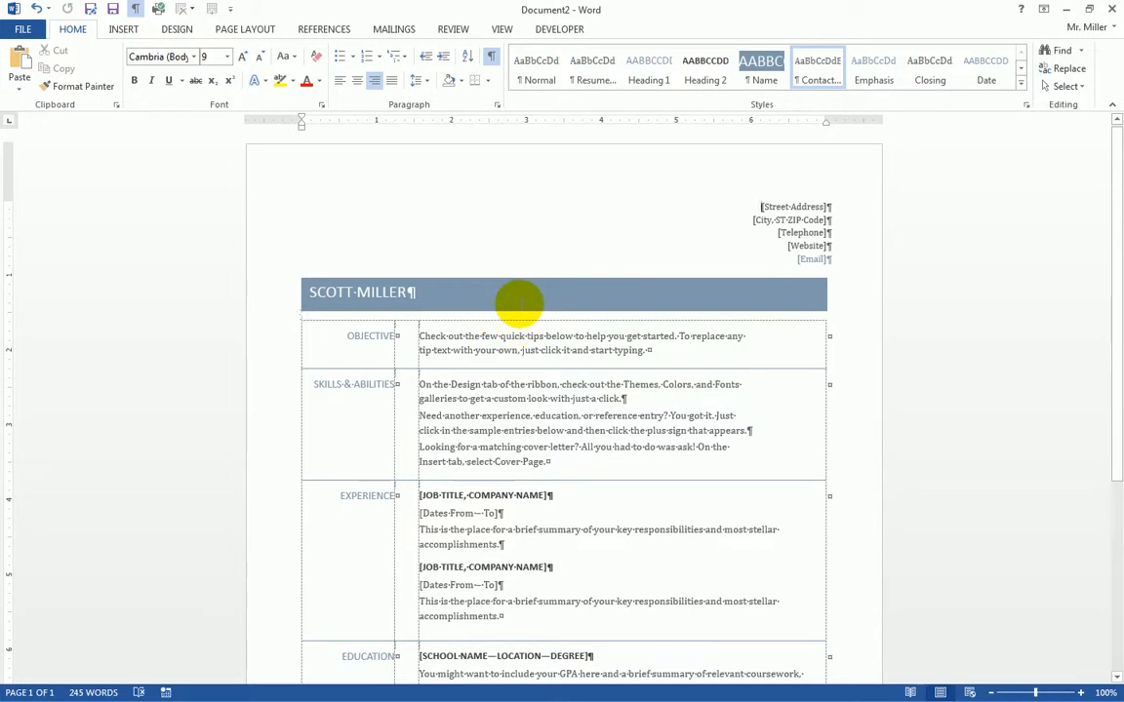
- Replace the Street Address placeholder with the contact's street address and zoom in on the page
left_click(780, 206)
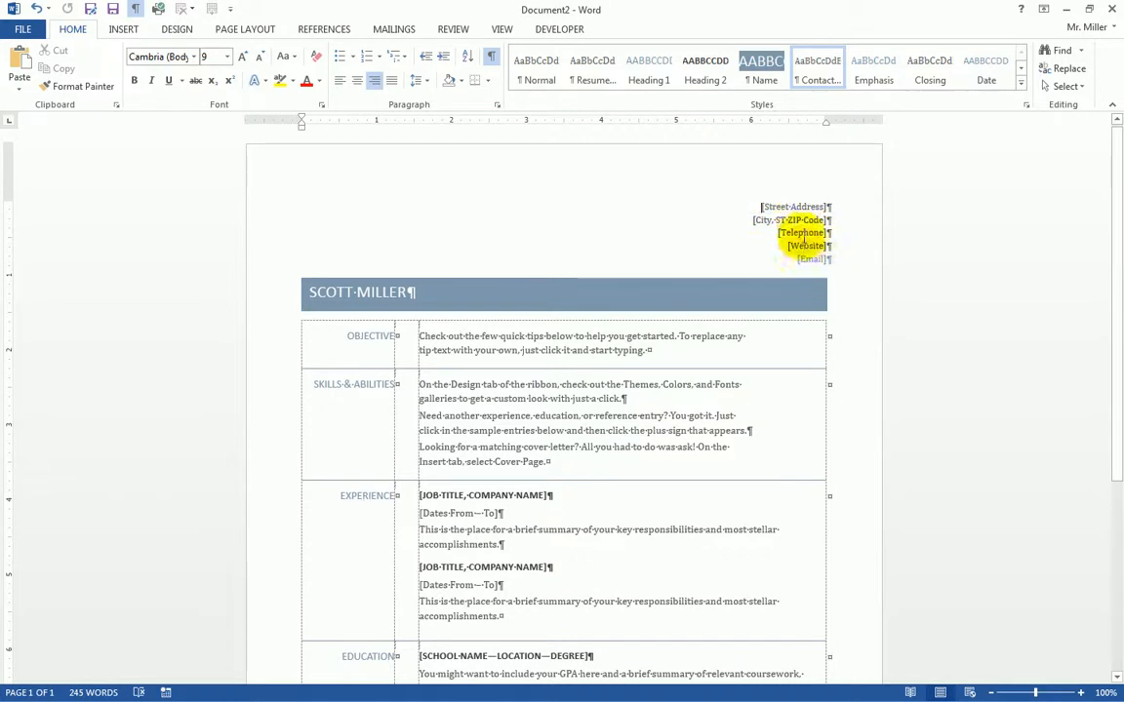
left_click(787, 207)
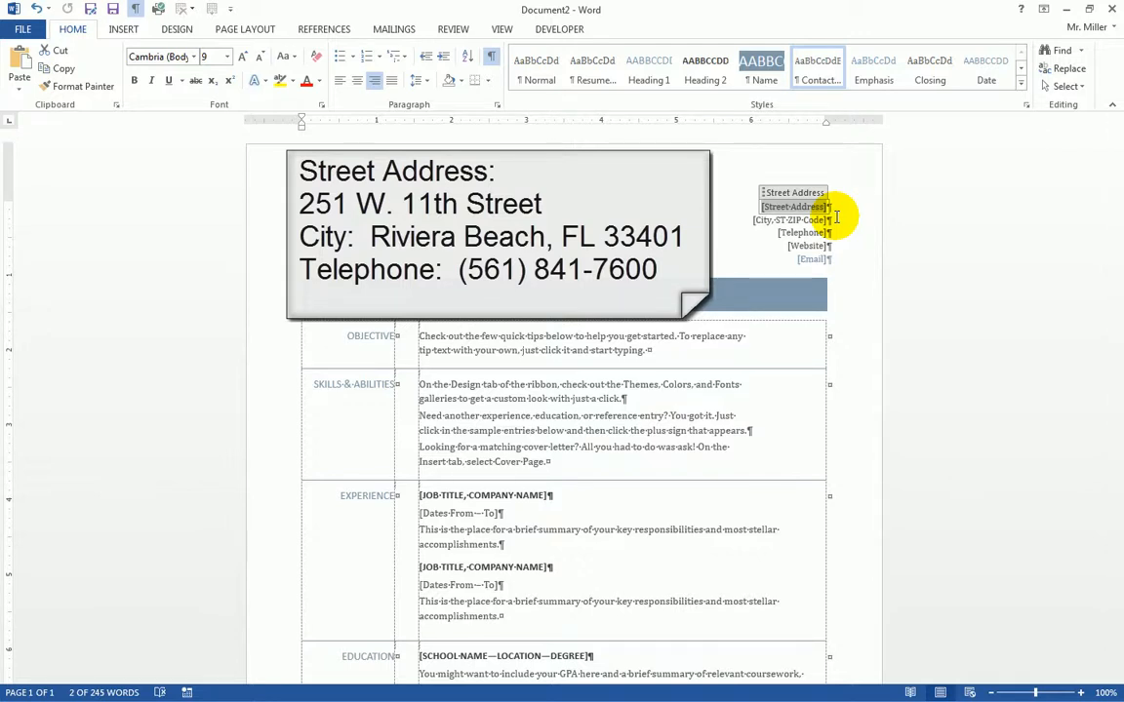
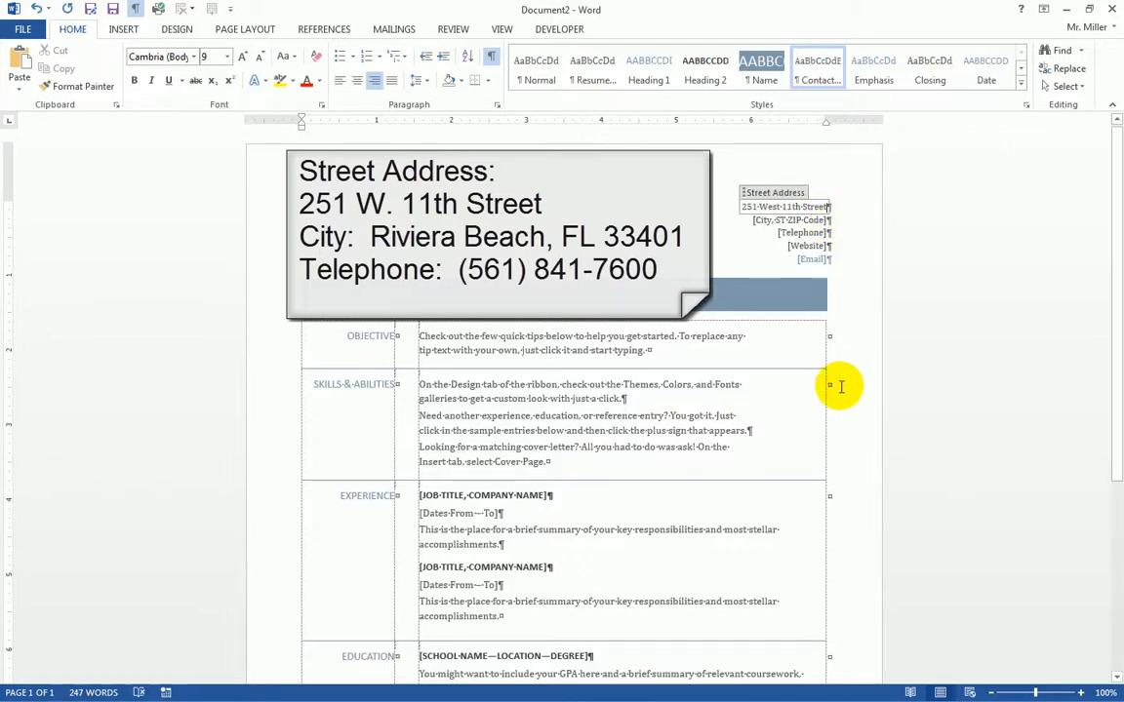
left_click(1081, 693)
left_click(1081, 692)
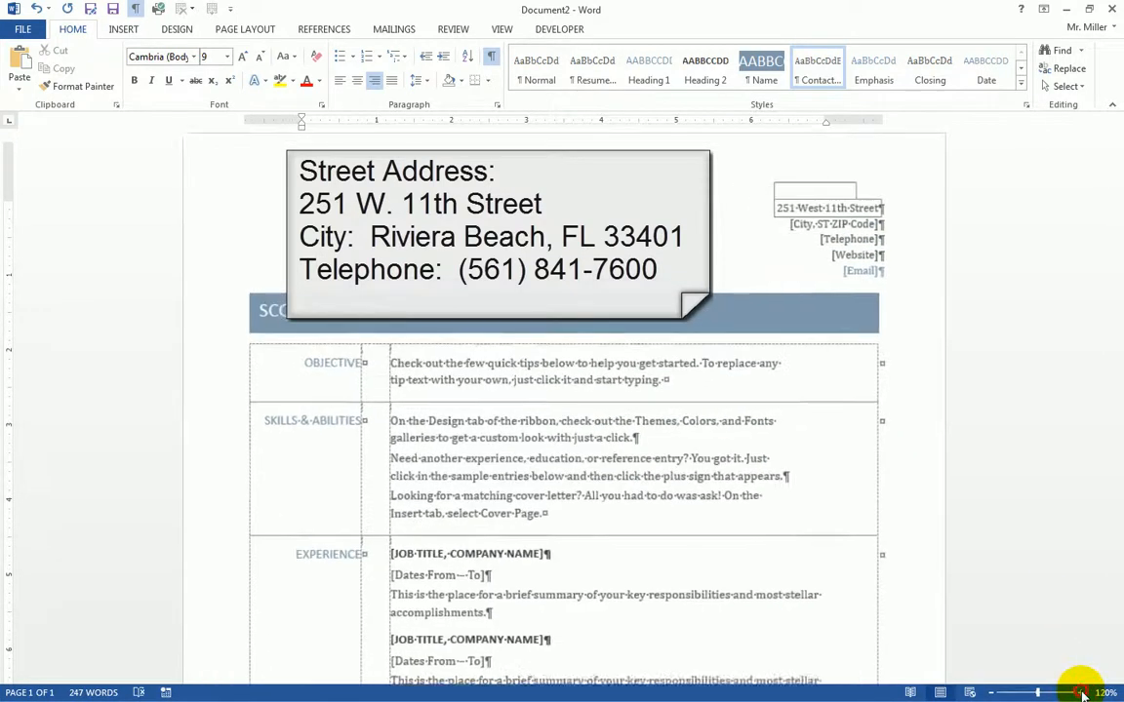
left_click(1081, 693)
left_click(1081, 693)
left_click(1081, 693)
left_click(1081, 693)
left_click(1081, 692)
left_click(1081, 693)
left_click(1081, 693)
left_click(1081, 693)
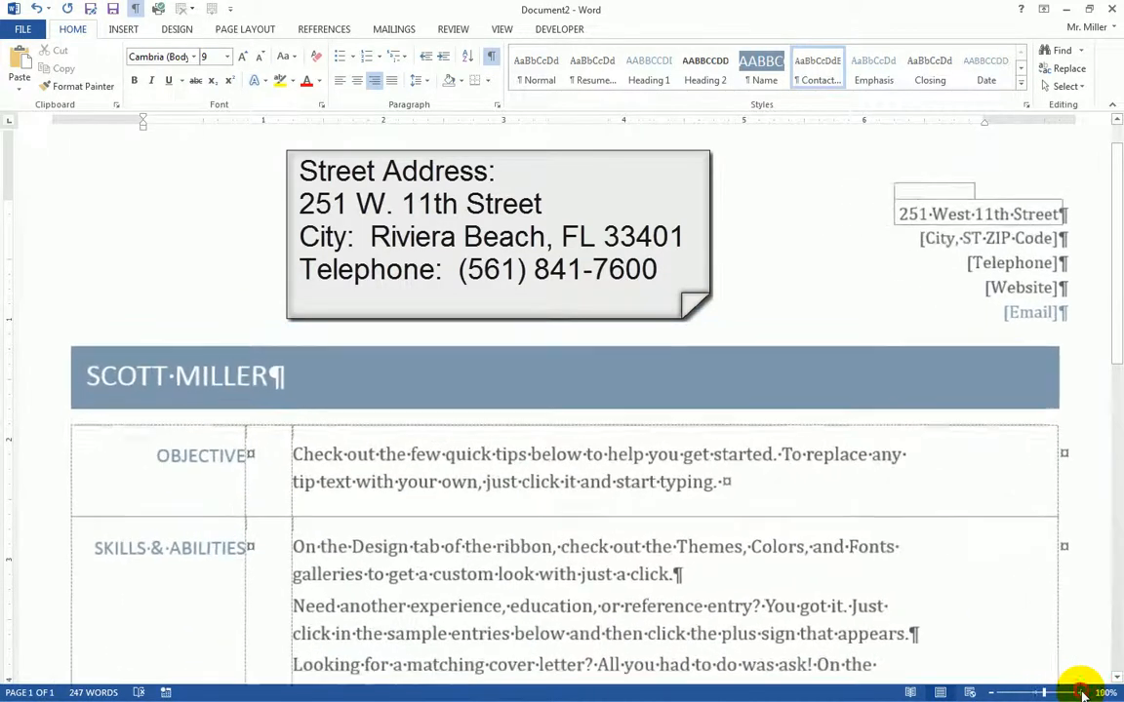
left_click(1081, 693)
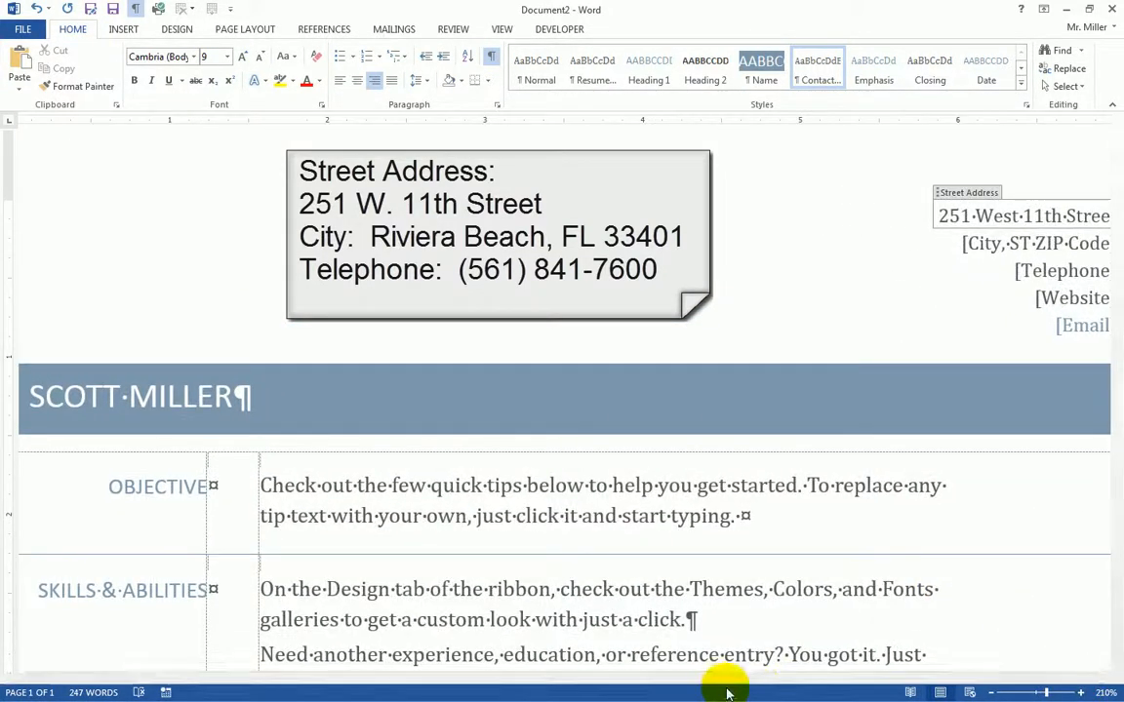
left_click_drag(735, 675, 873, 674)
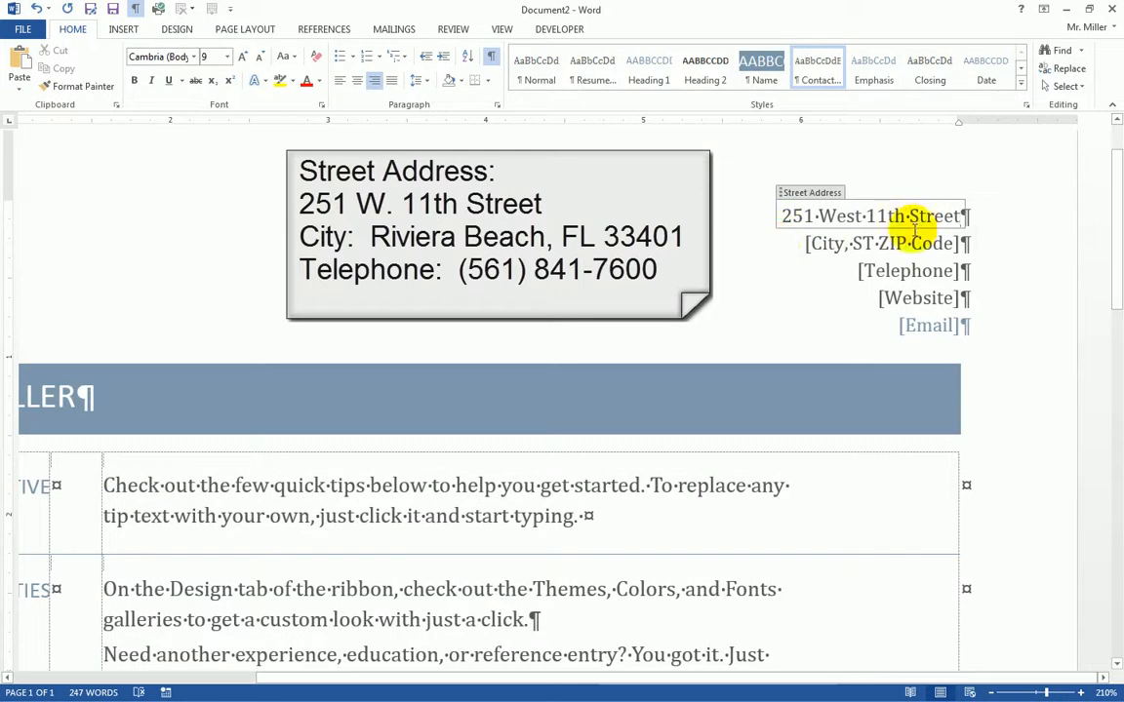
- Fill in the contact's city, state and ZIP and telephone number lines
left_click(861, 243)
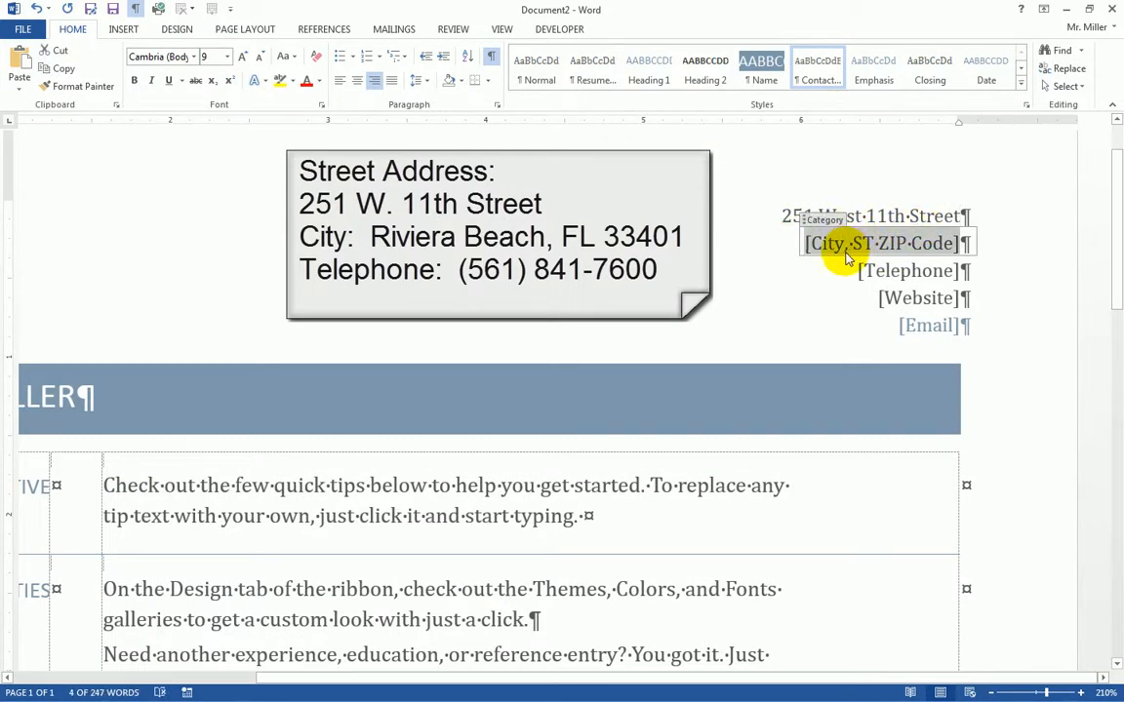
type("Riviera Beach, FL")
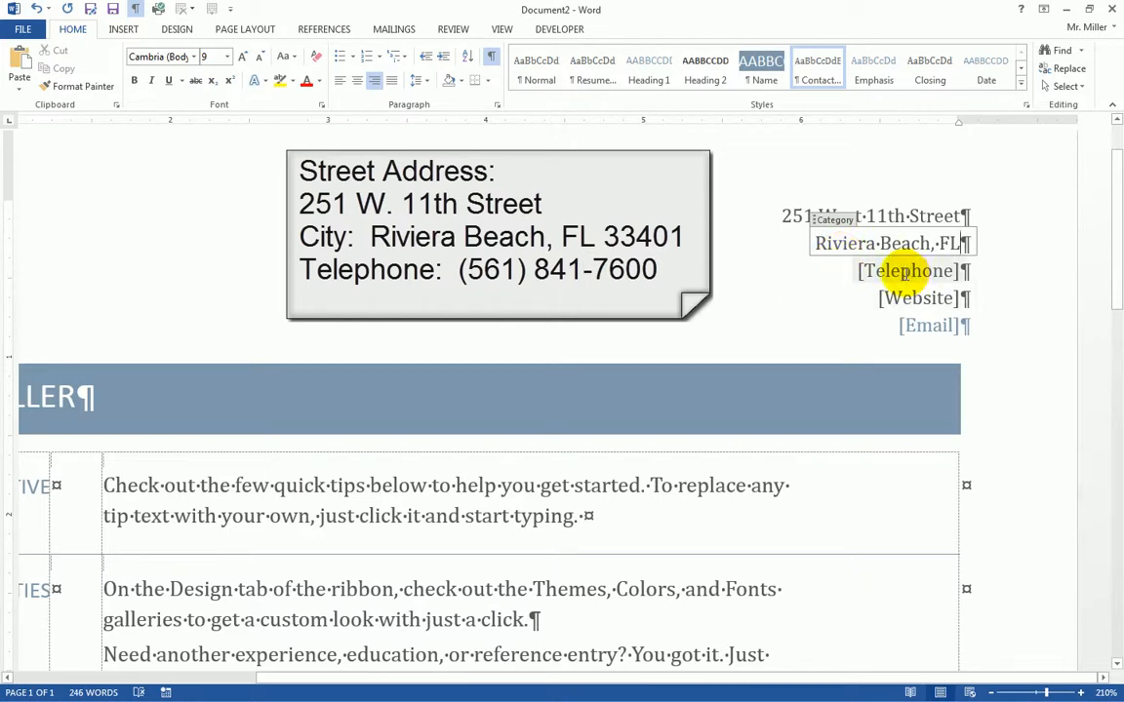
type(" 33404")
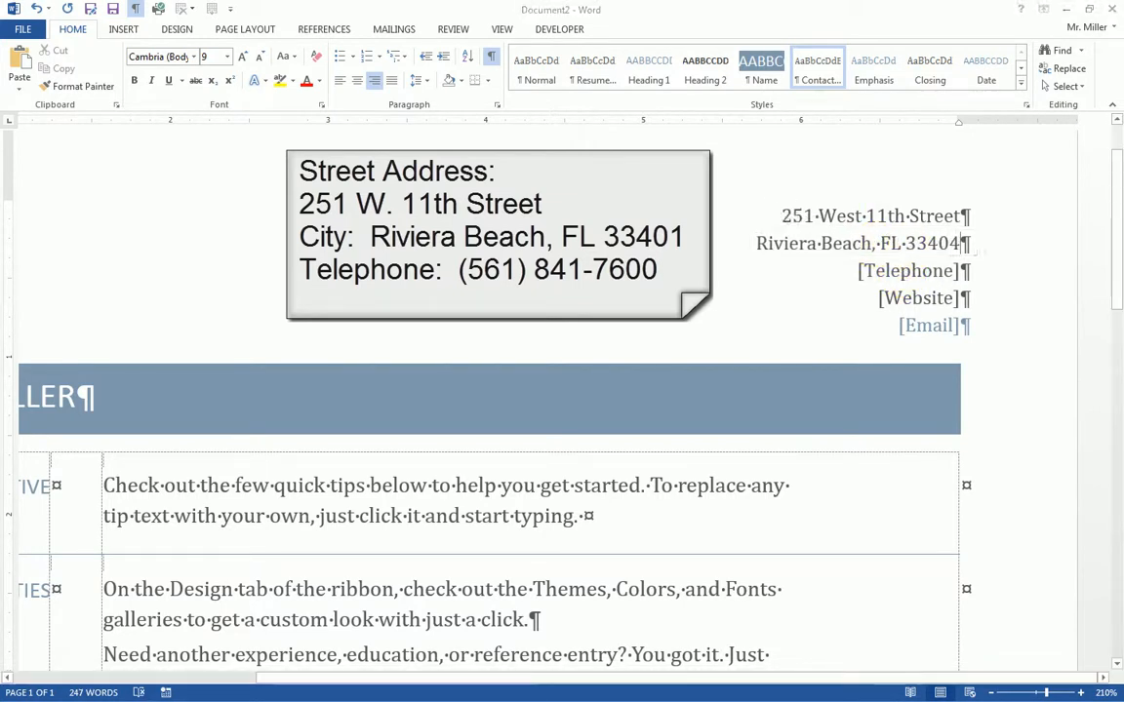
left_click(903, 275)
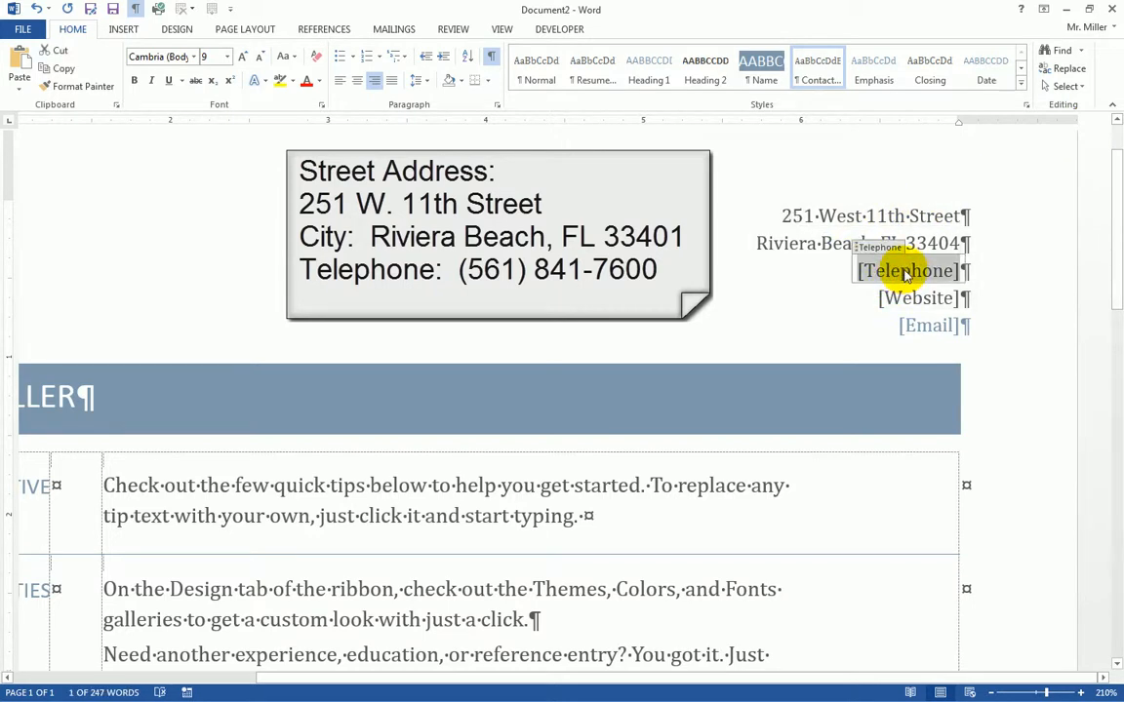
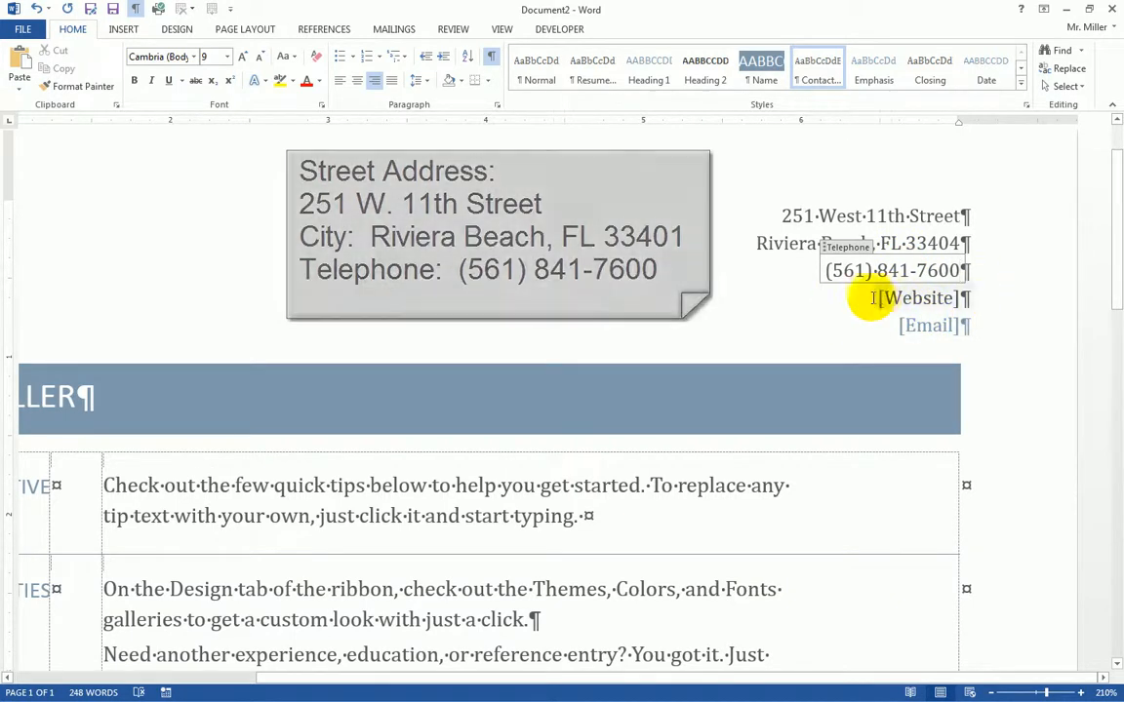
left_click(912, 298)
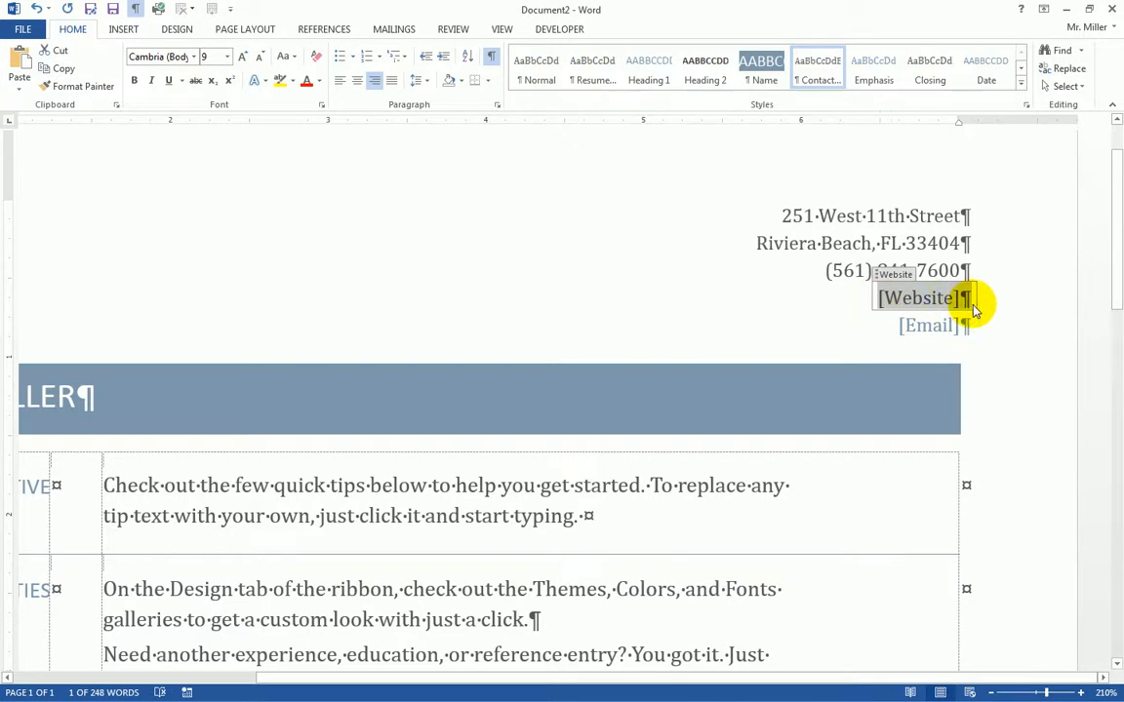
- Delete the website line and type the contact's e-mail address into the Email placeholder
key("Delete")
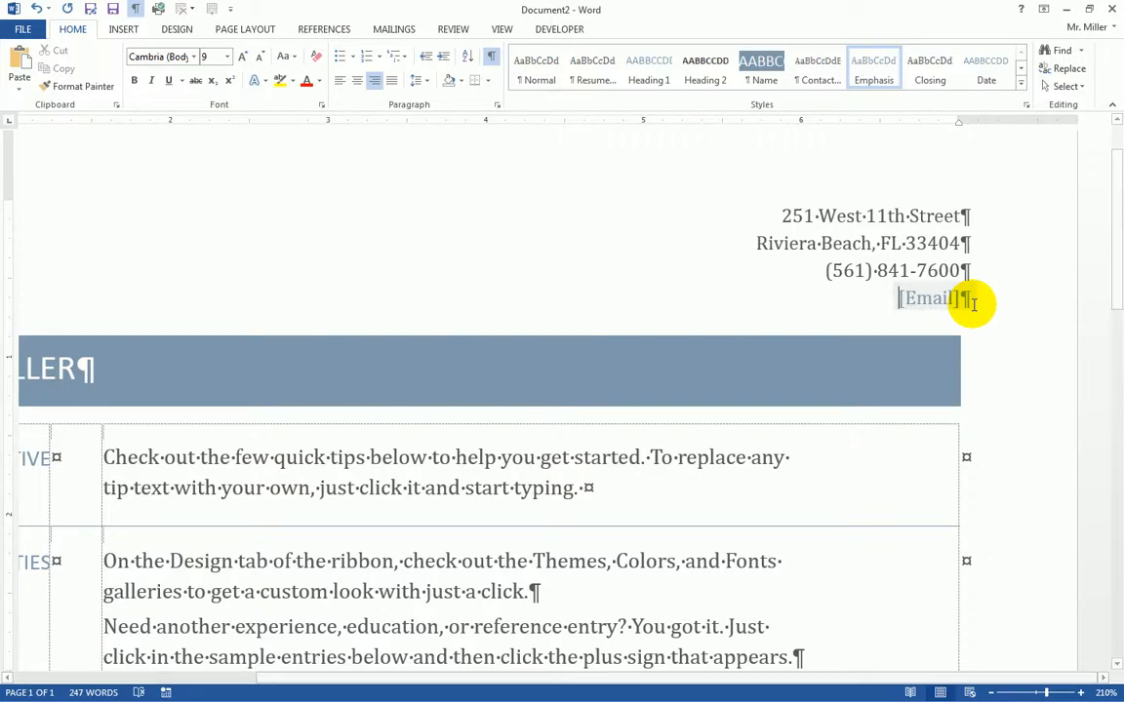
left_click(927, 298)
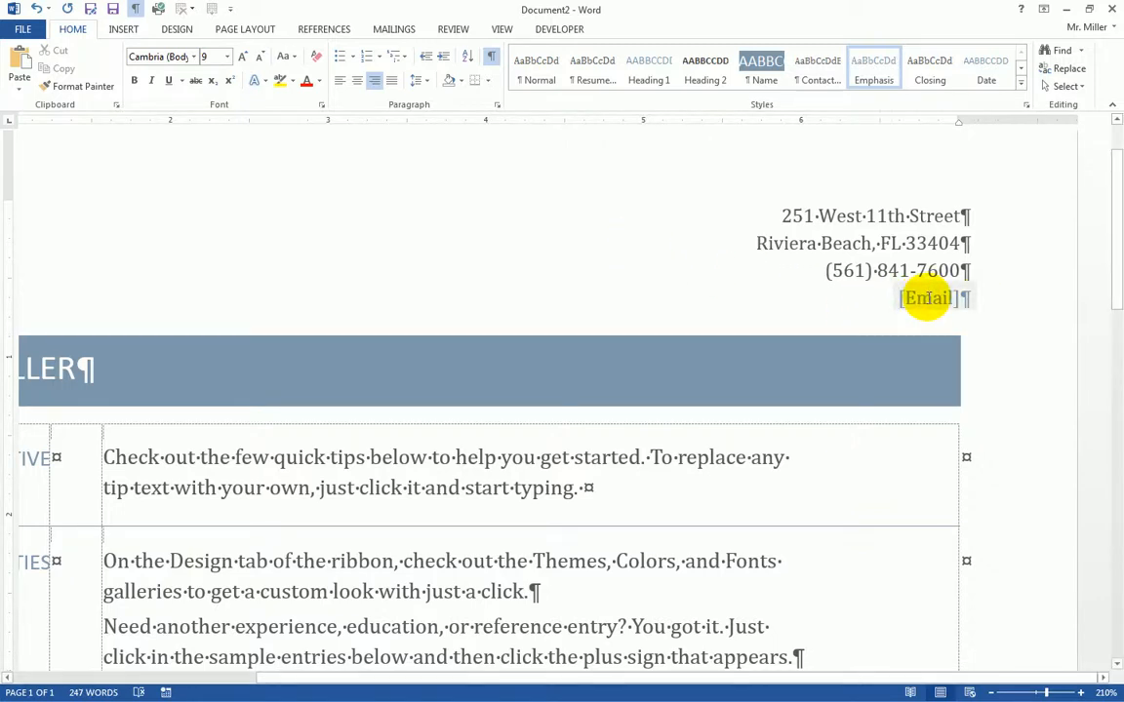
left_click(927, 299)
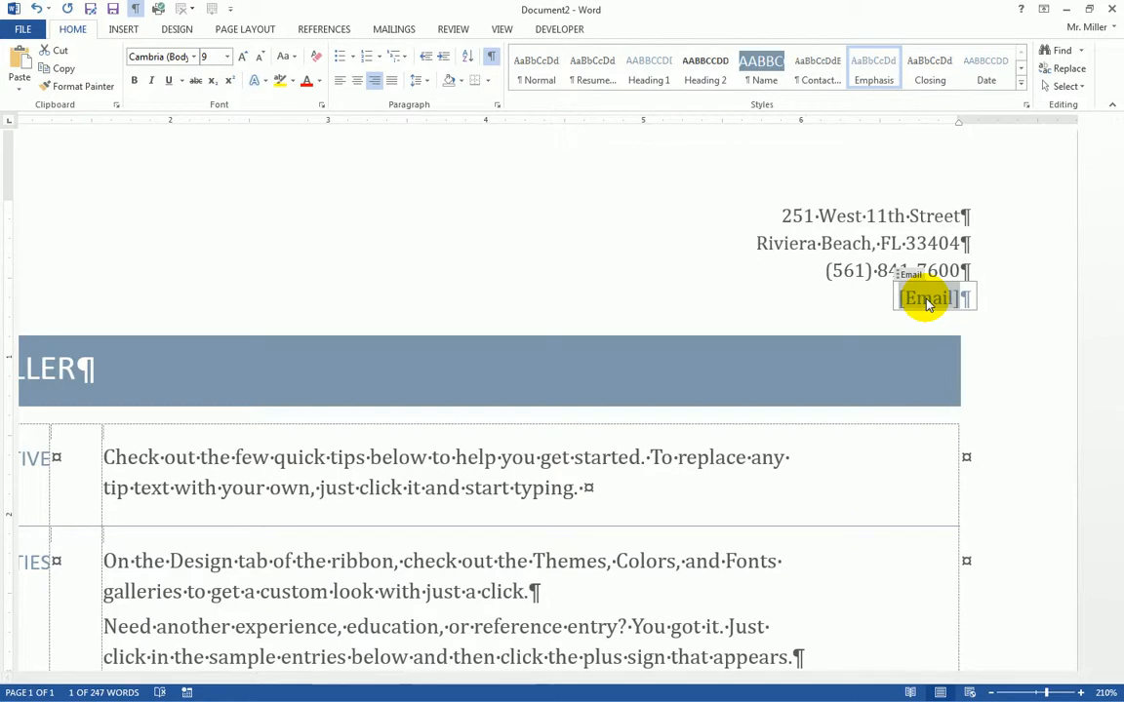
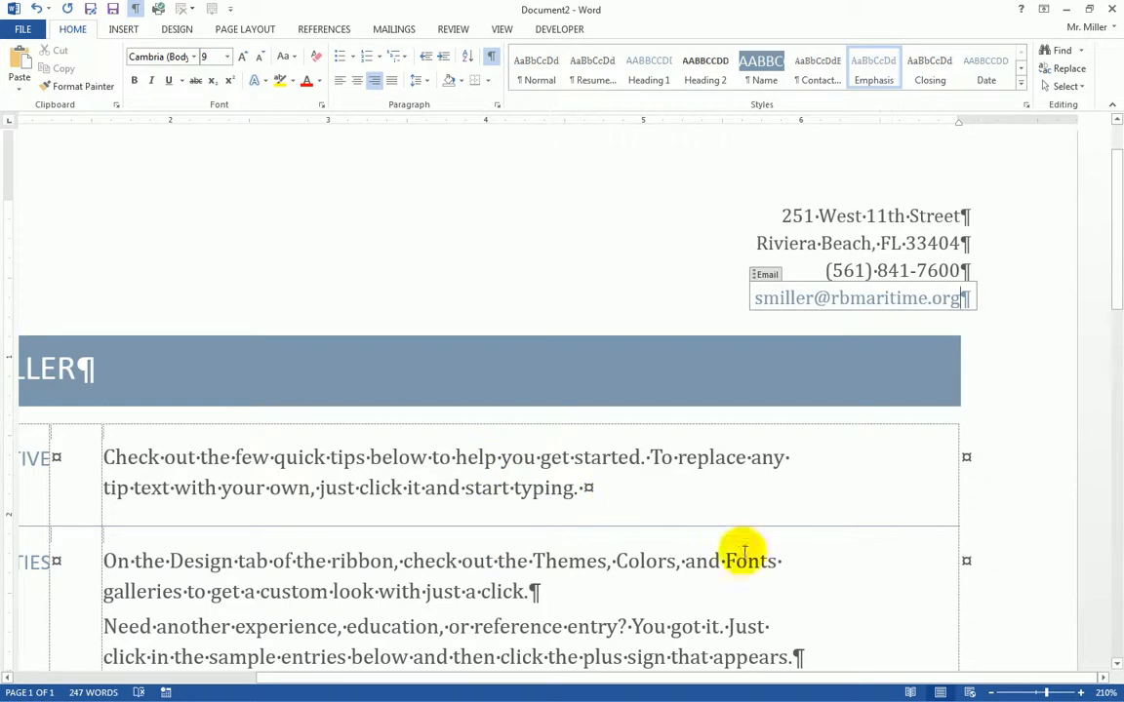
- Zoom out to 160% and scroll through the resume down to References
left_click(993, 695)
left_click(993, 695)
left_click(993, 695)
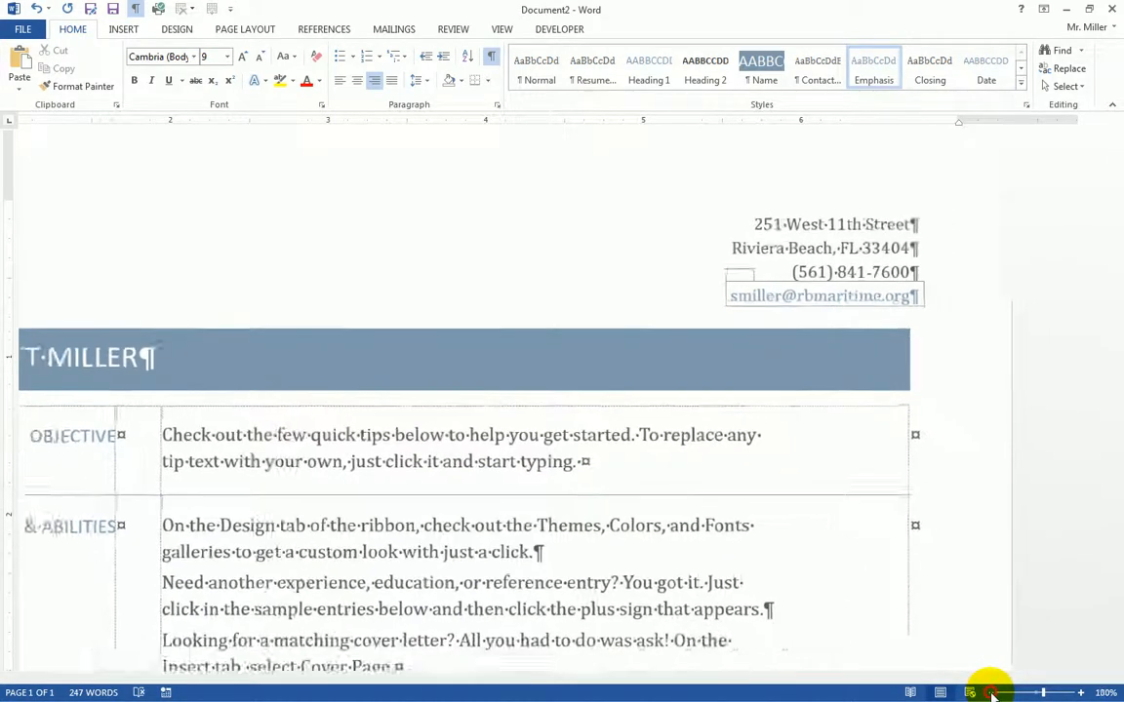
left_click(994, 695)
left_click(993, 695)
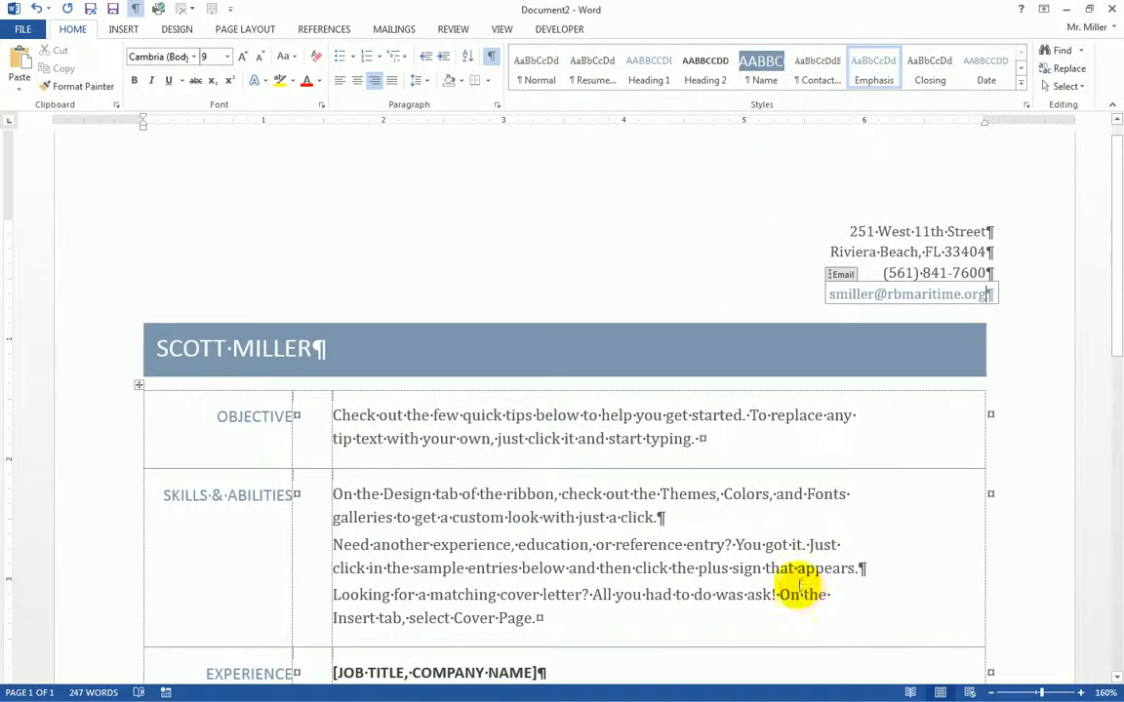
scroll(735, 516, "down", 5)
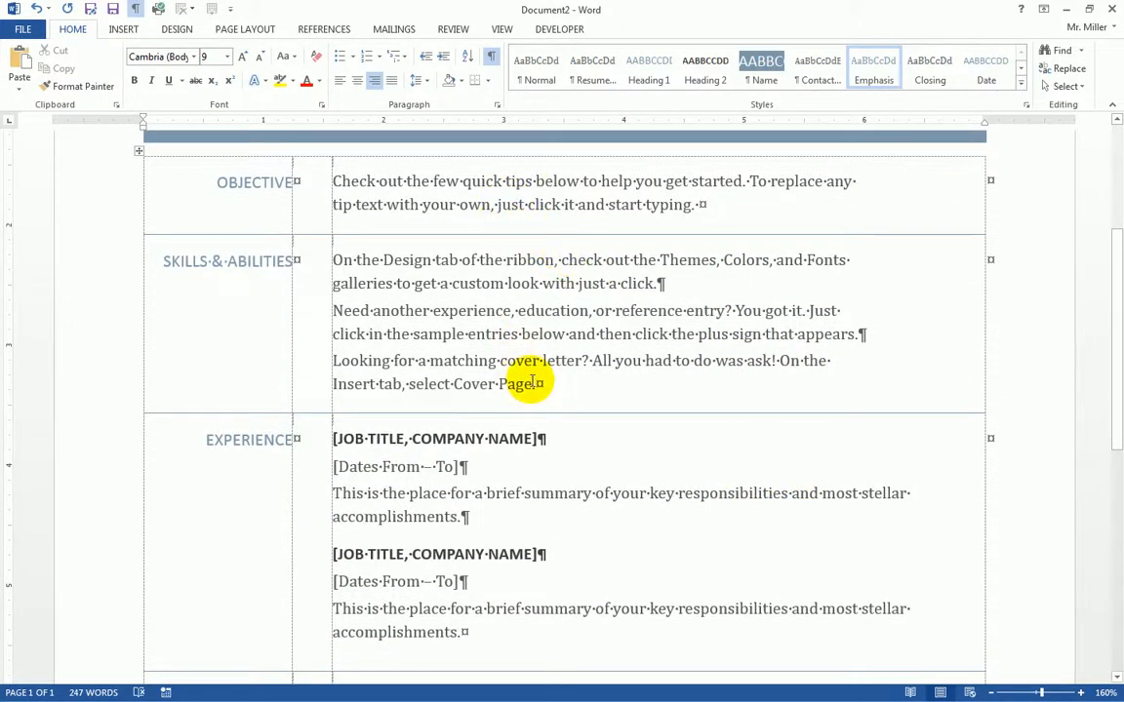
scroll(529, 406, "down", 3)
scroll(532, 404, "down", 3)
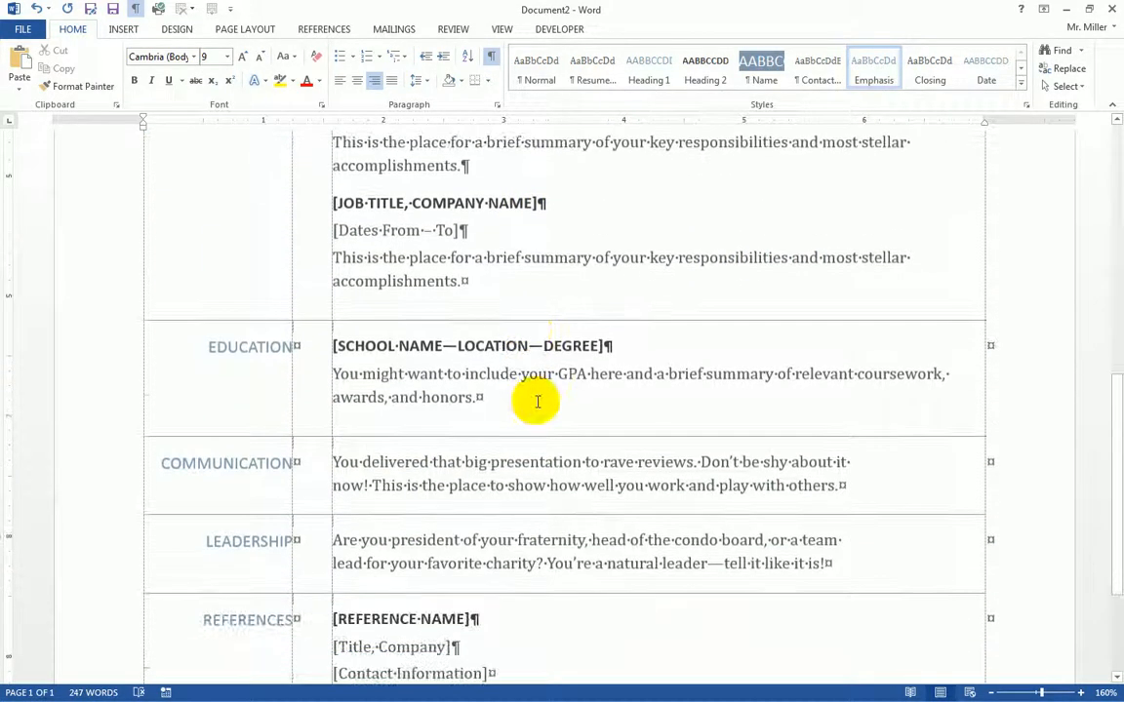
scroll(534, 405, "down", 3)
scroll(537, 410, "down", 1)
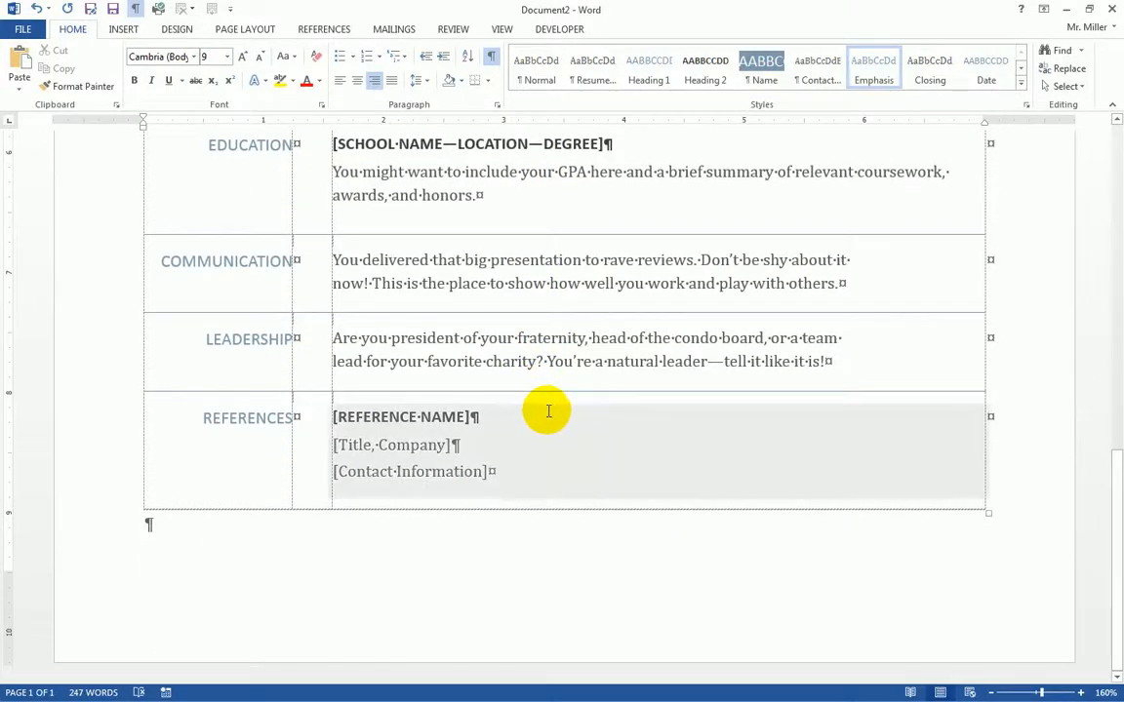
scroll(548, 410, "up", 12)
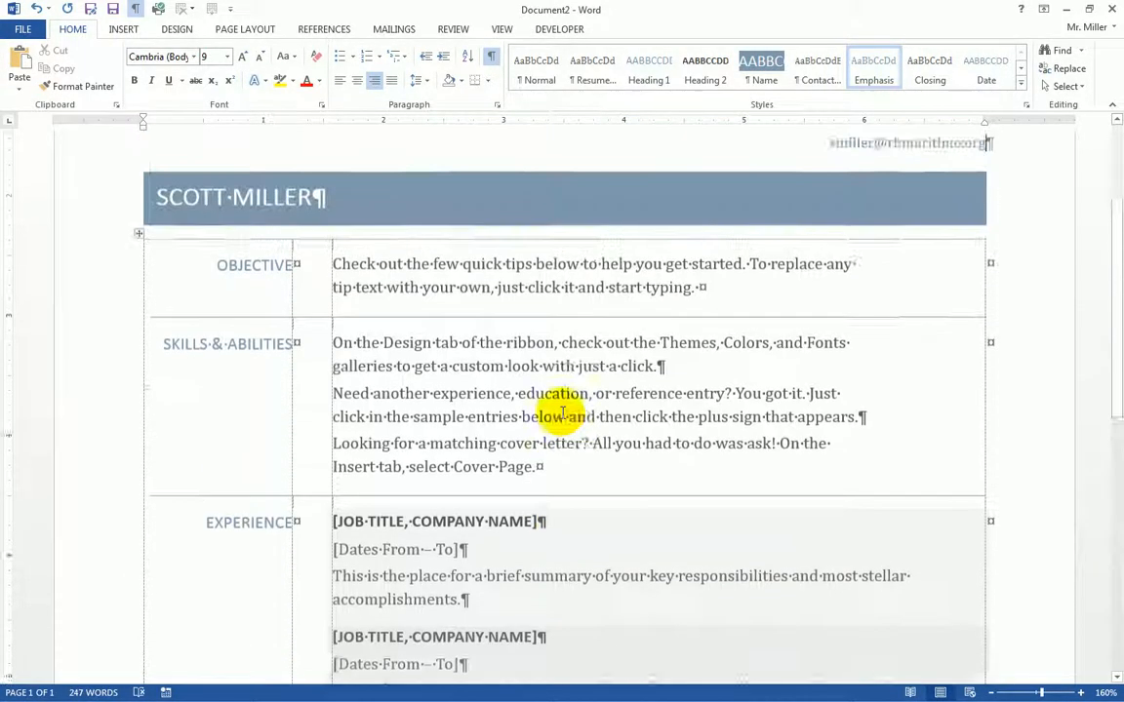
scroll(563, 412, "up", 1)
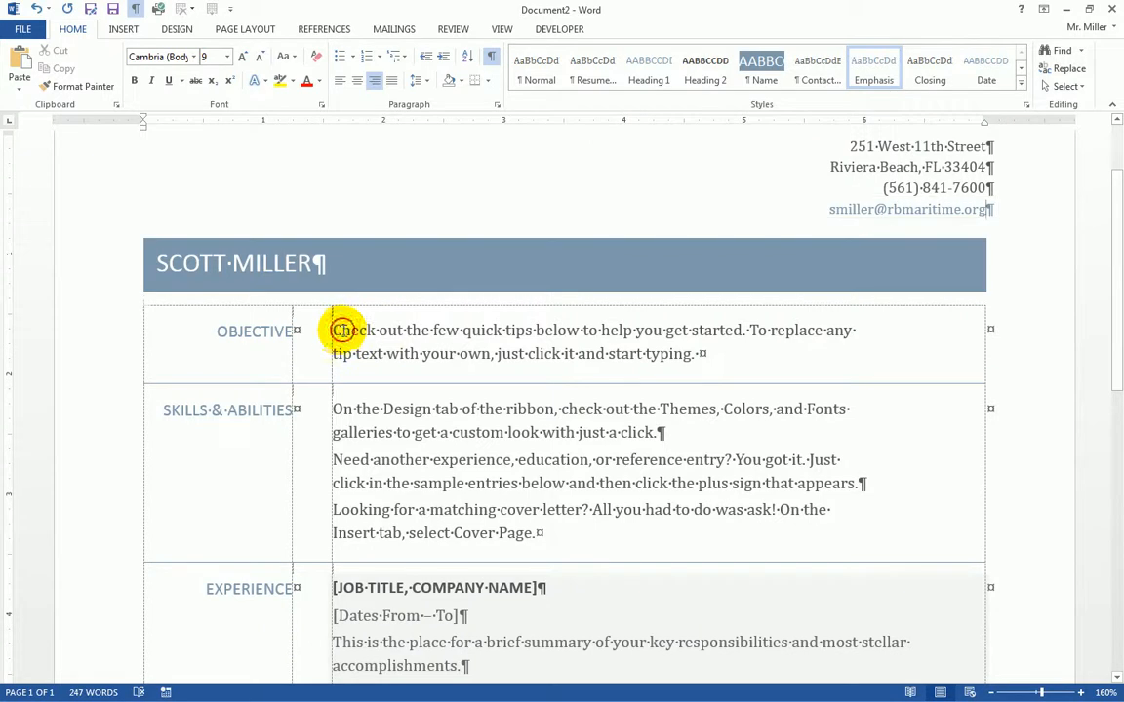
- Select the Objective and Skills & Abilities placeholders and scroll back over the page
left_click(342, 330)
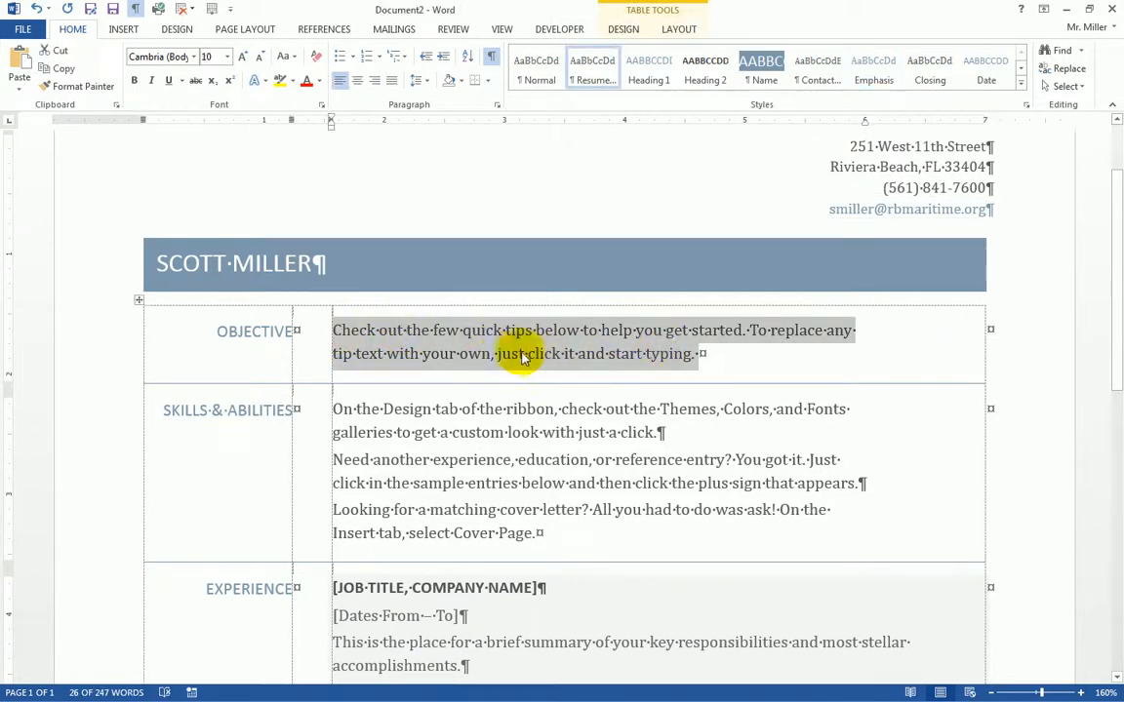
left_click(353, 418)
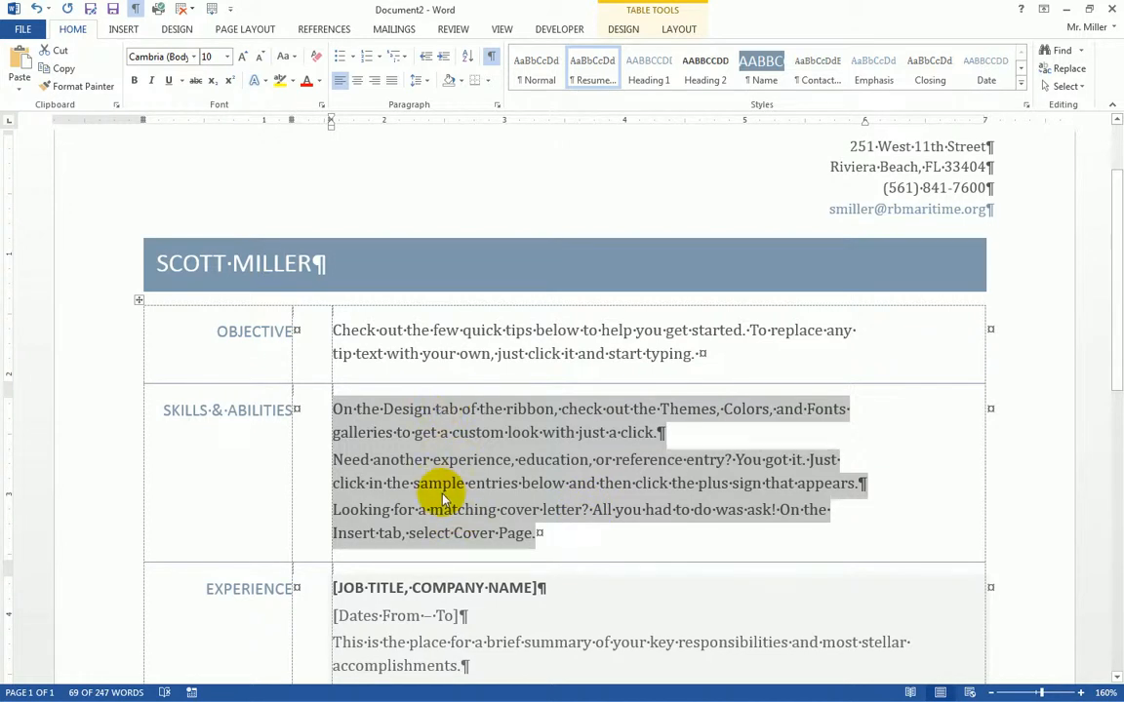
scroll(435, 475, "down", 3)
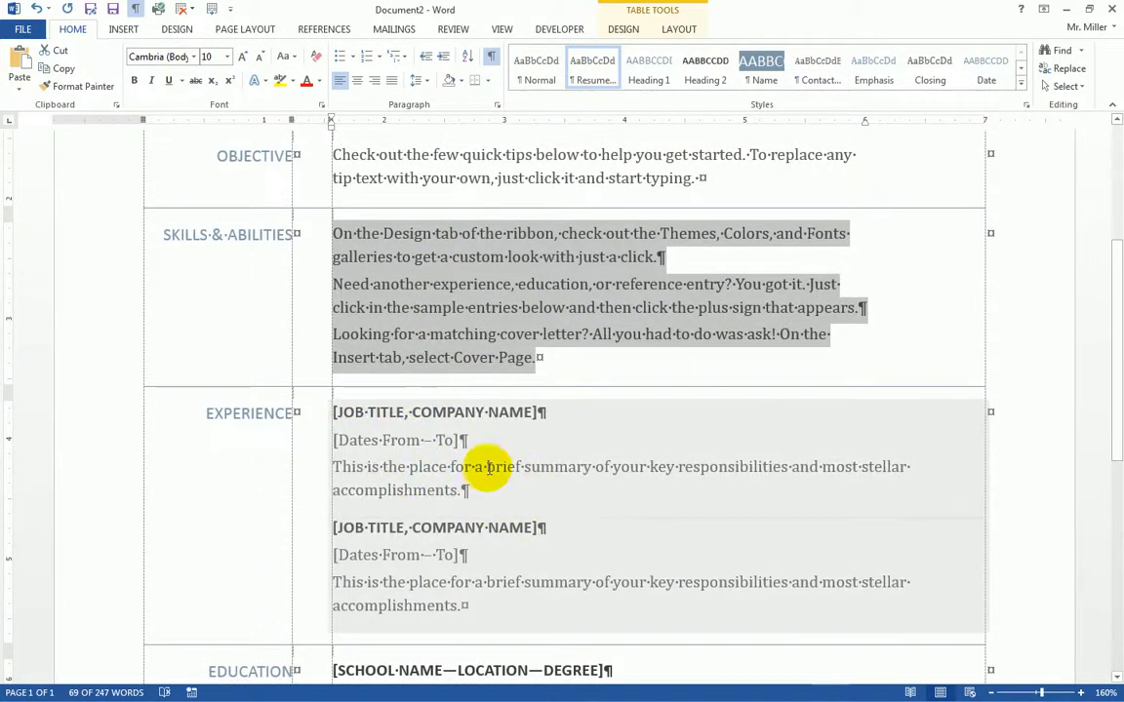
scroll(540, 522, "down", 2)
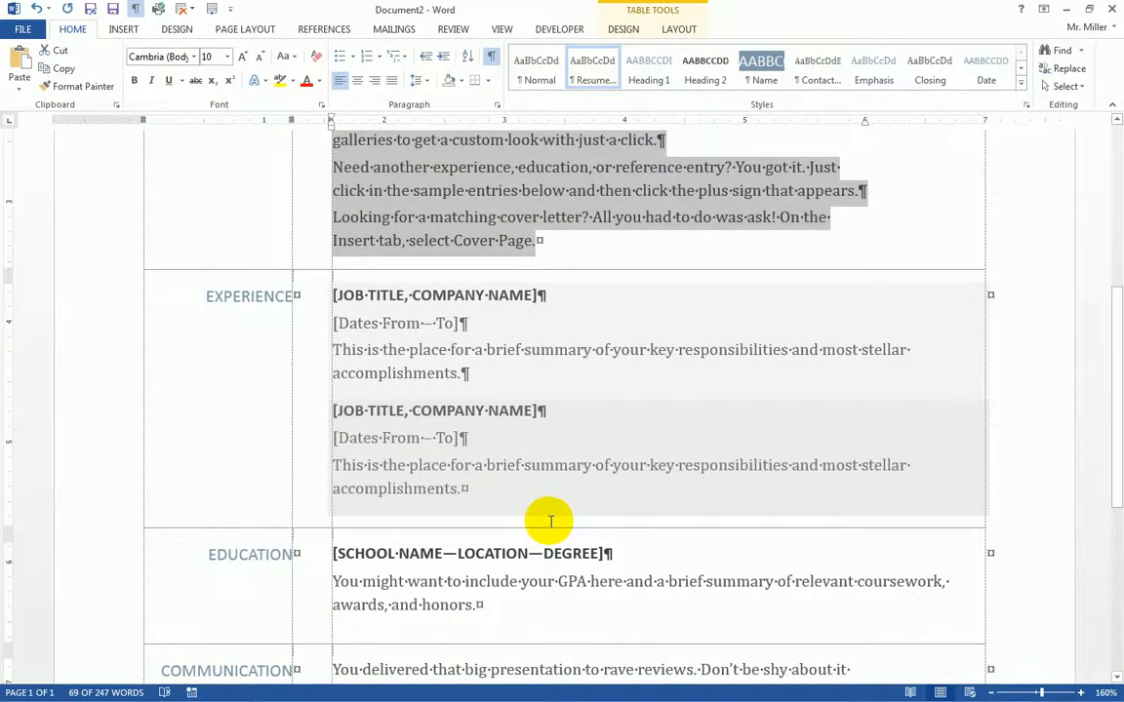
scroll(547, 522, "up", 7)
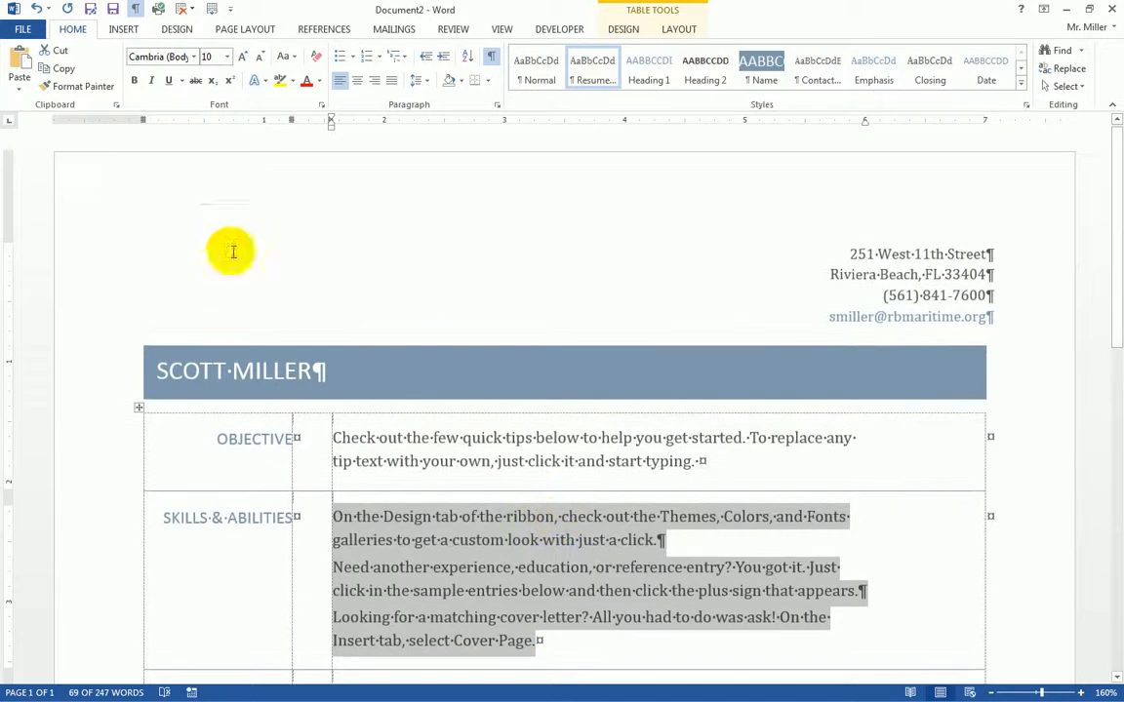
- Save the résumé in the Nov 2 folder under the file name W19TryD-sm
left_click(21, 29)
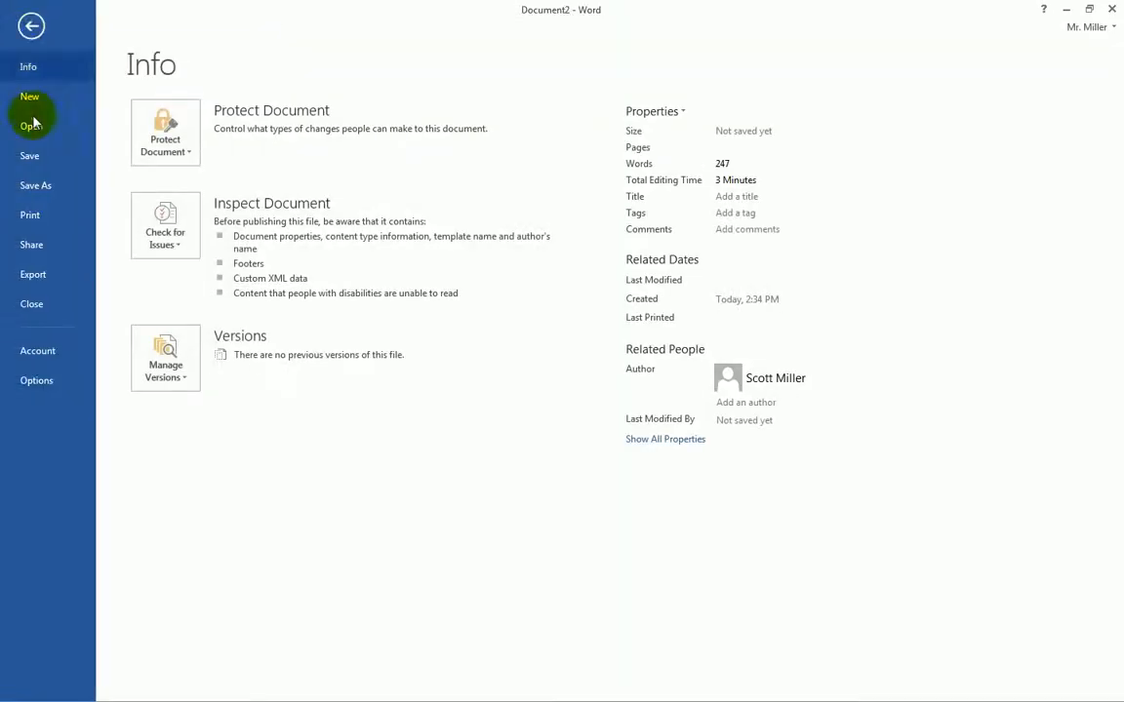
left_click(39, 186)
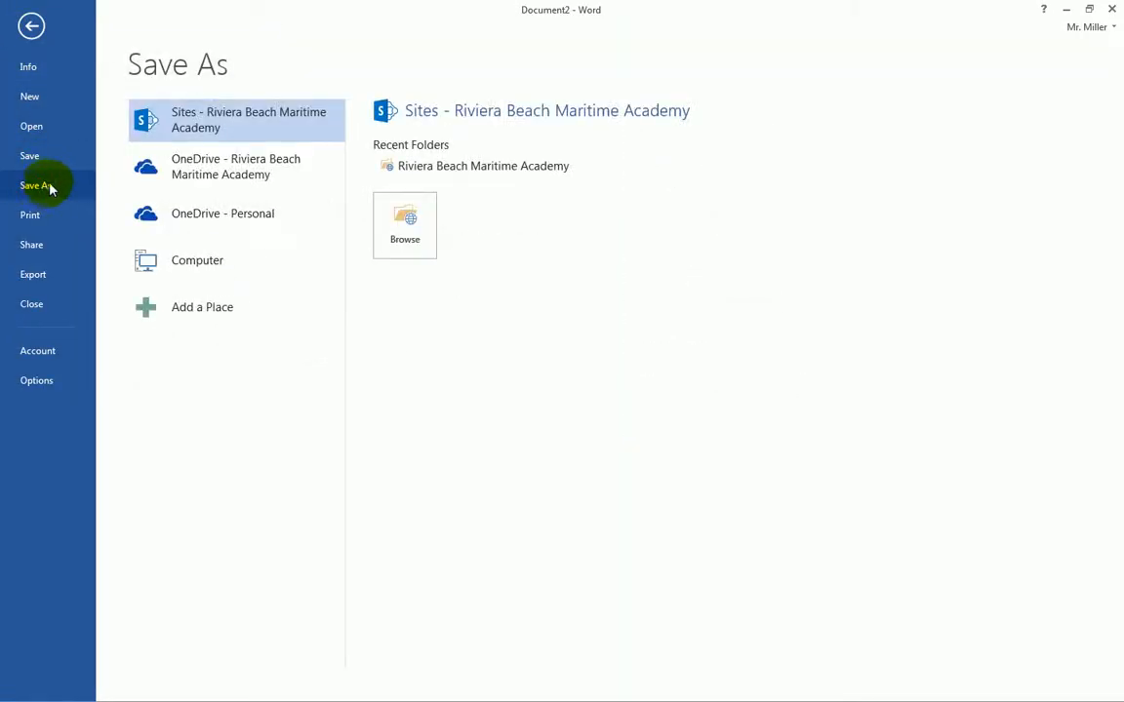
left_click(180, 262)
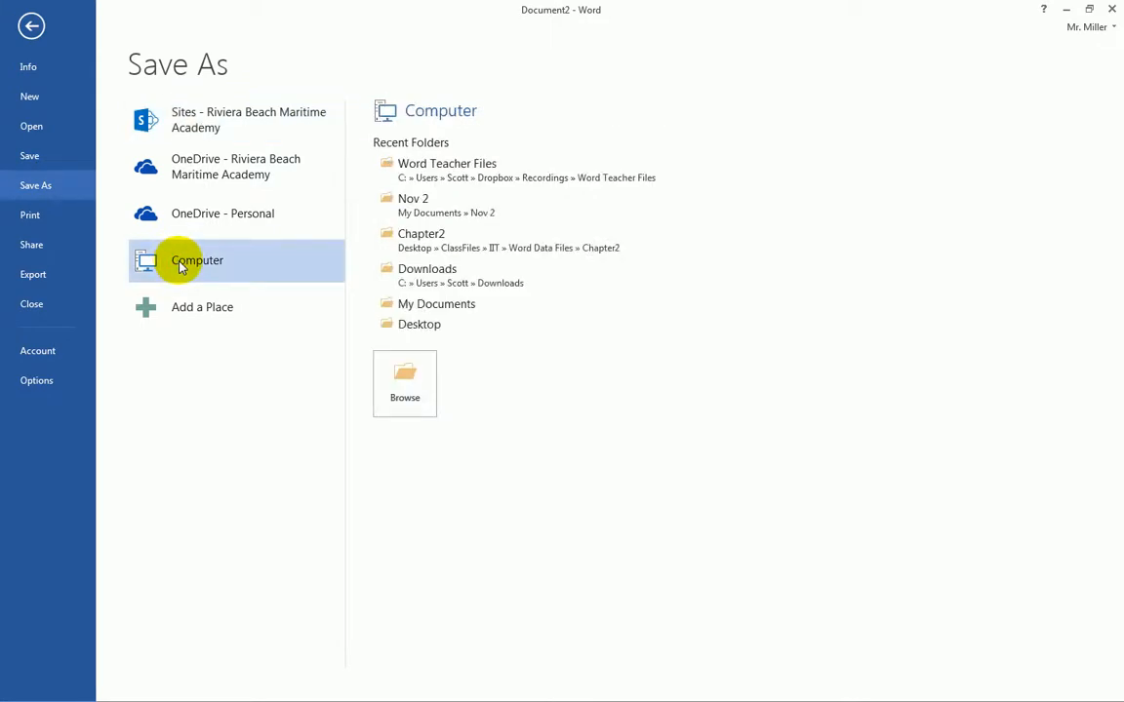
left_click(426, 201)
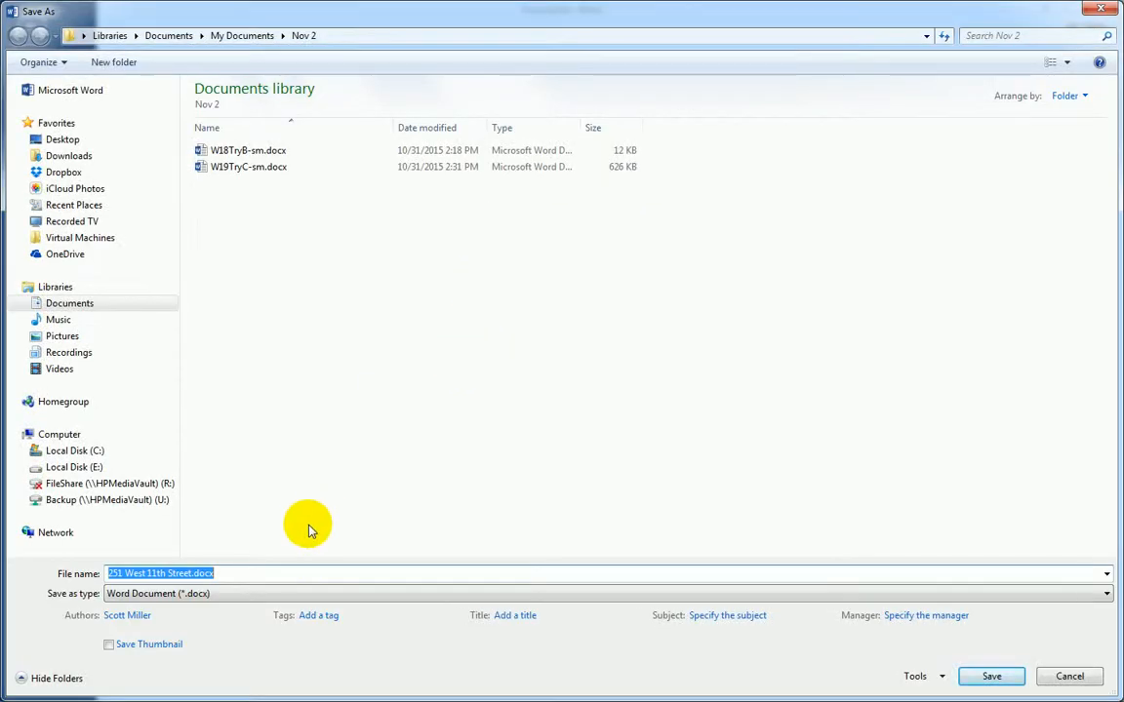
type("W19")
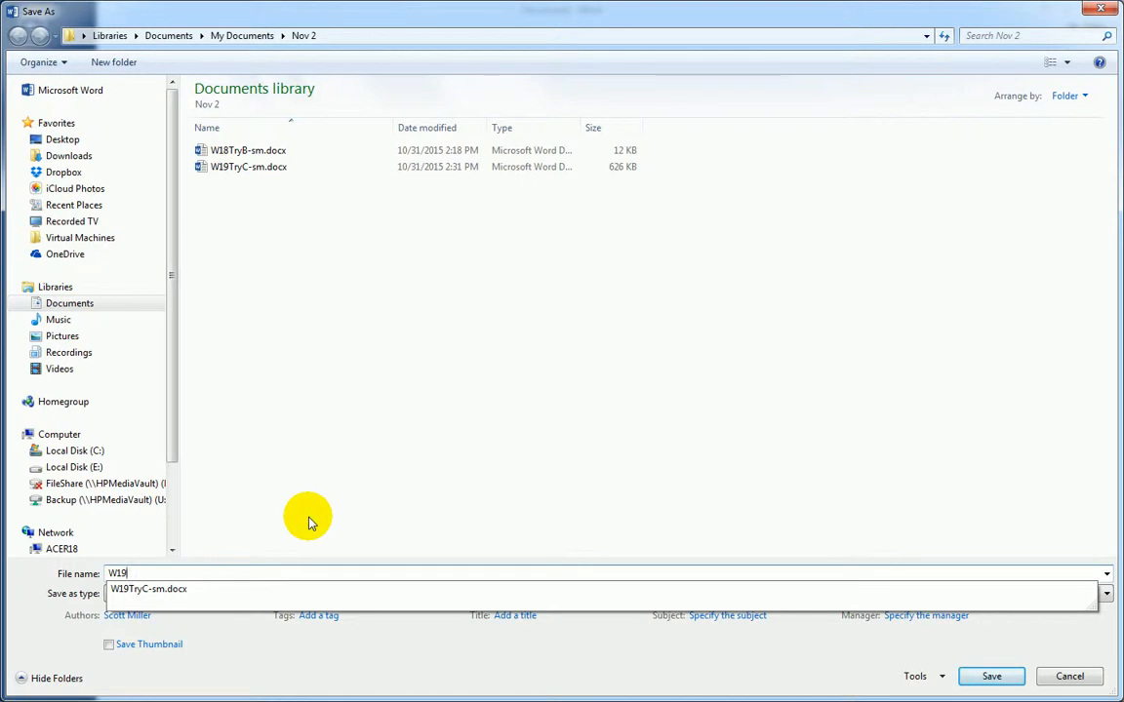
type("TryD-")
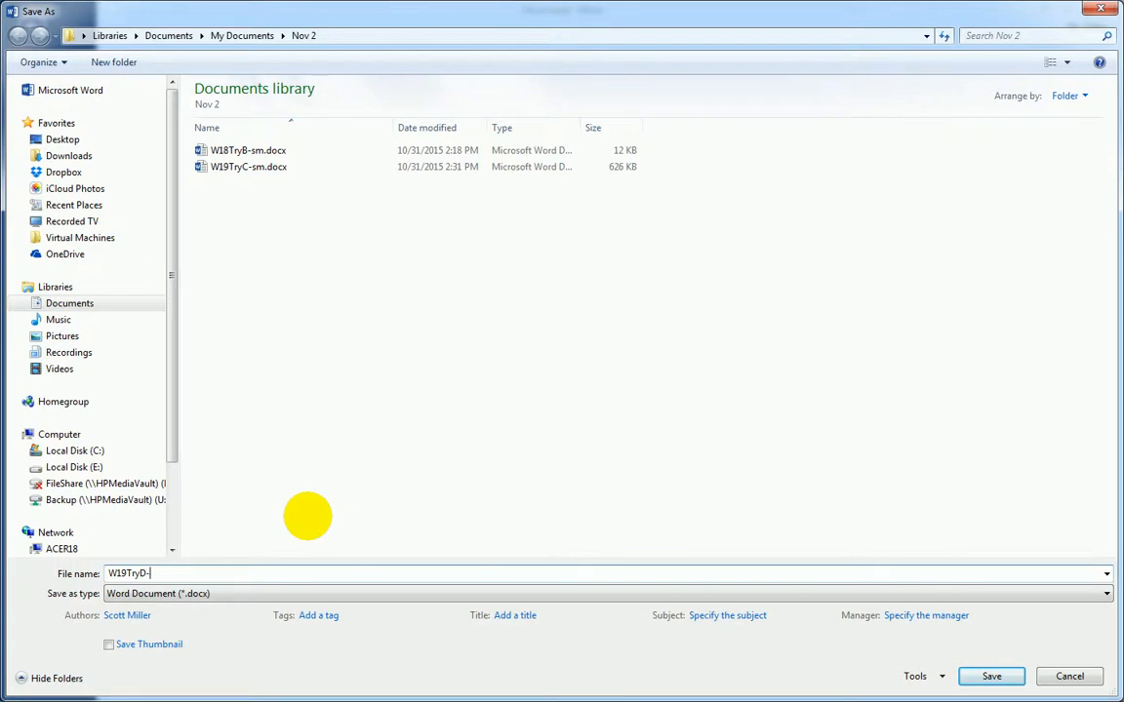
key("Return")
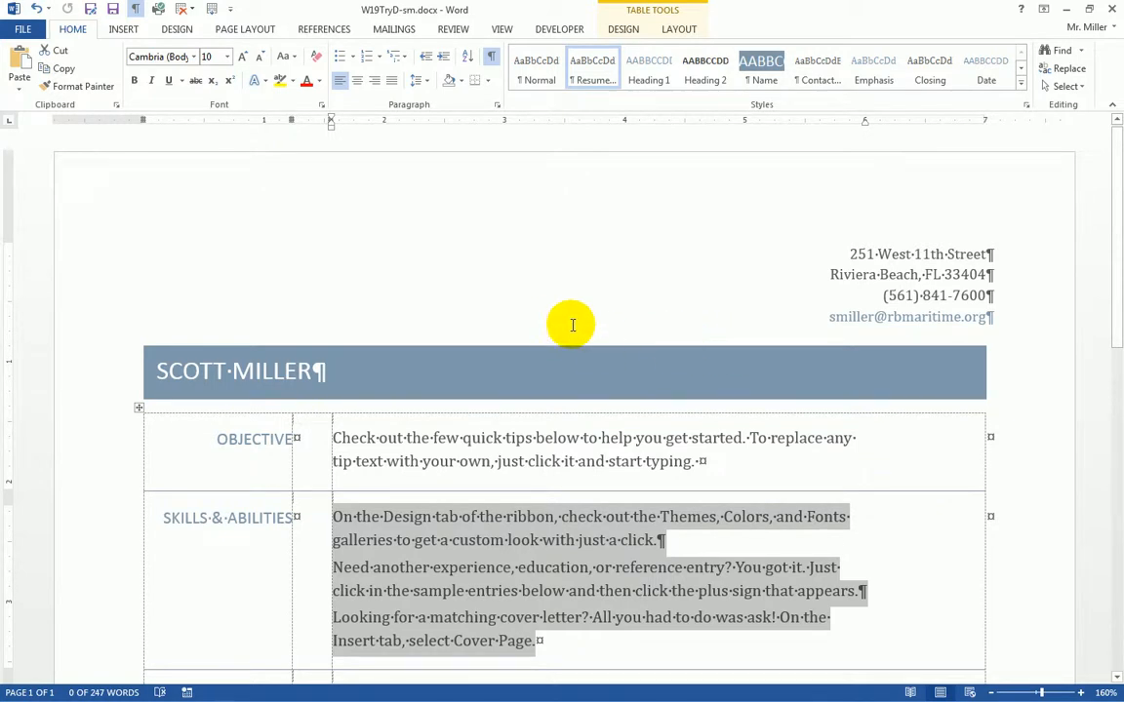
- Open Save As on the Nov 2 folder and expand the Save as type list
left_click(24, 32)
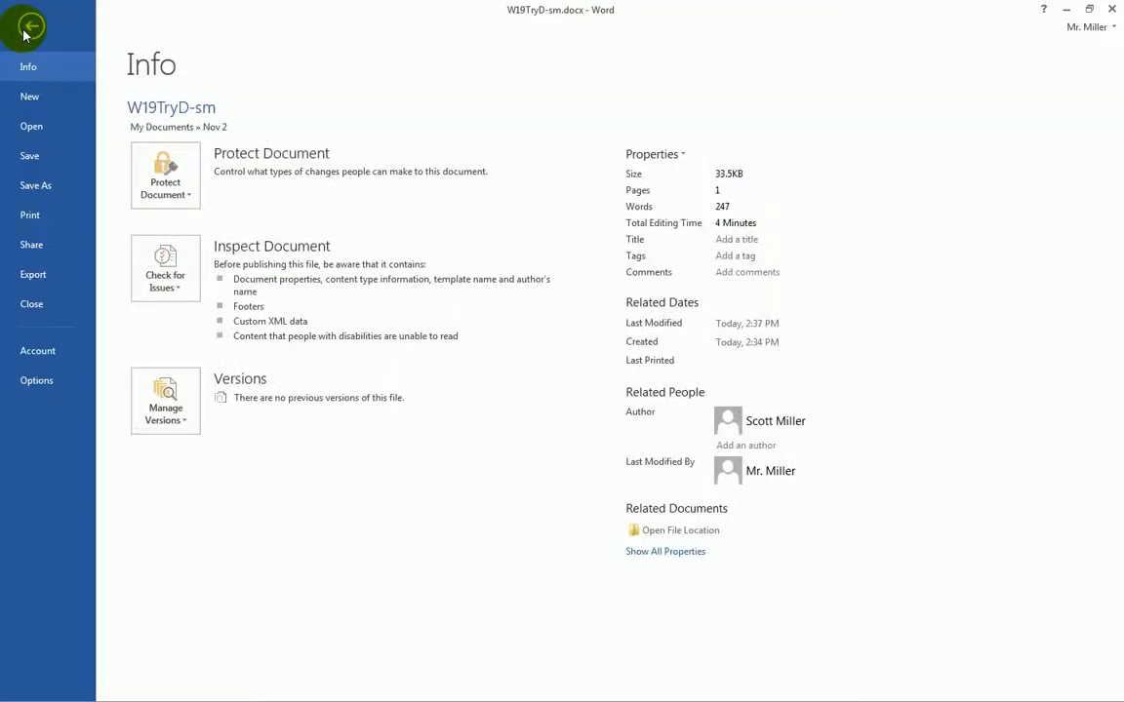
left_click(39, 185)
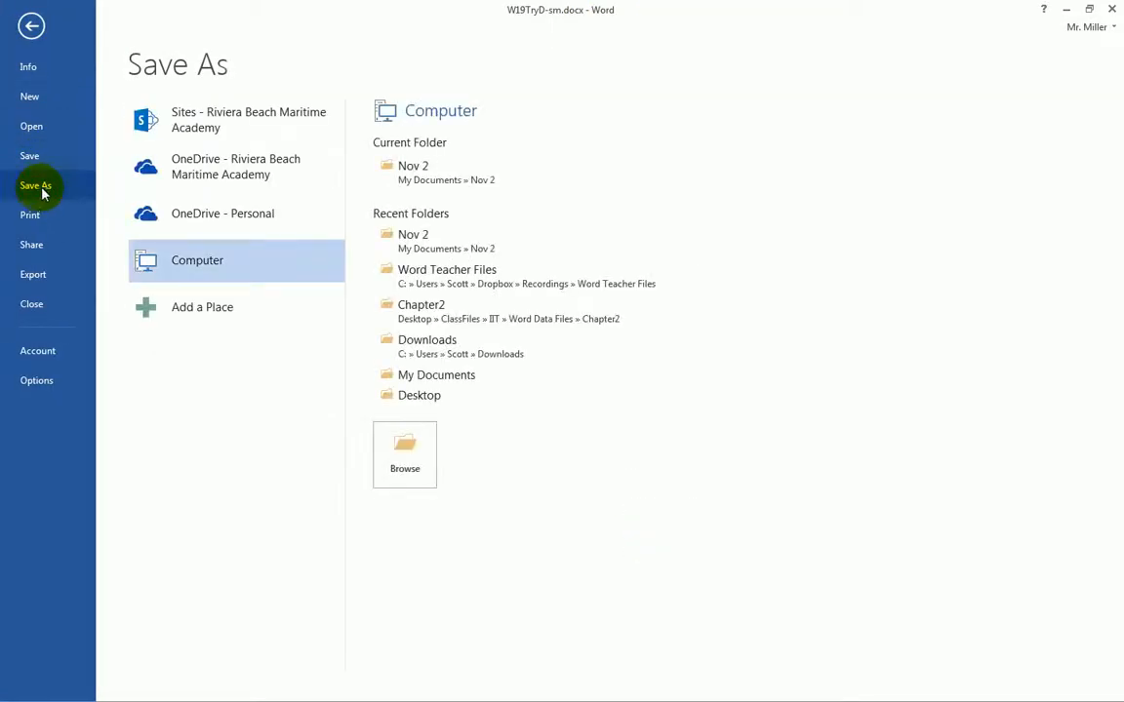
left_click(422, 184)
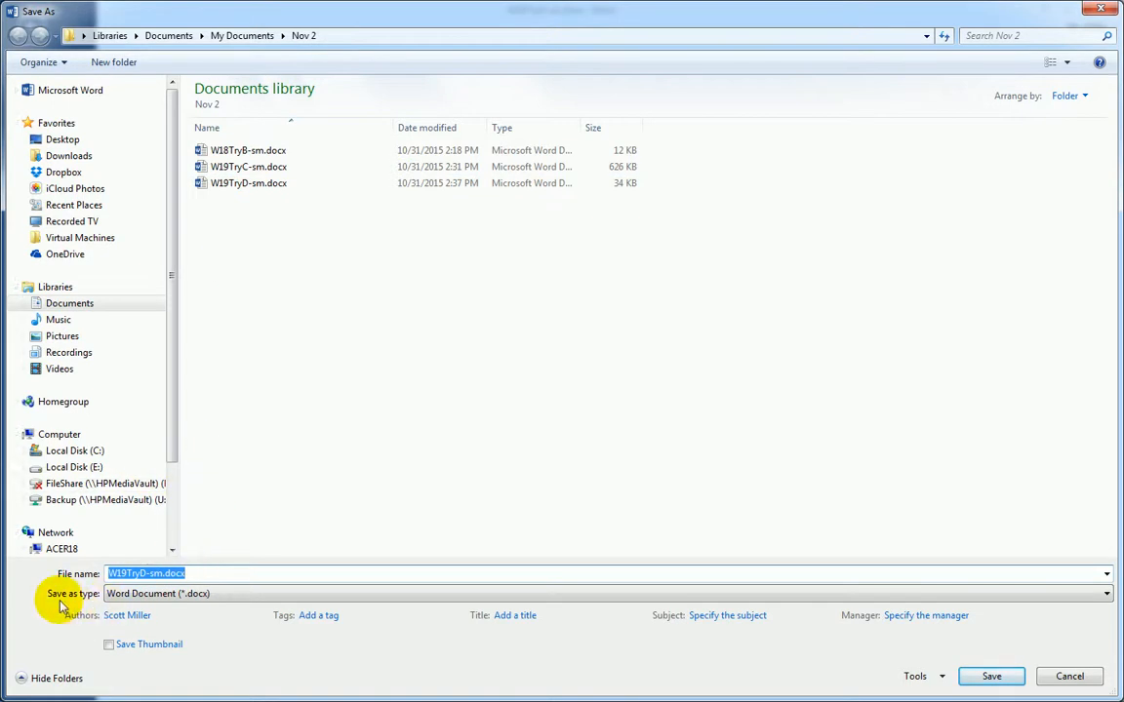
left_click(148, 594)
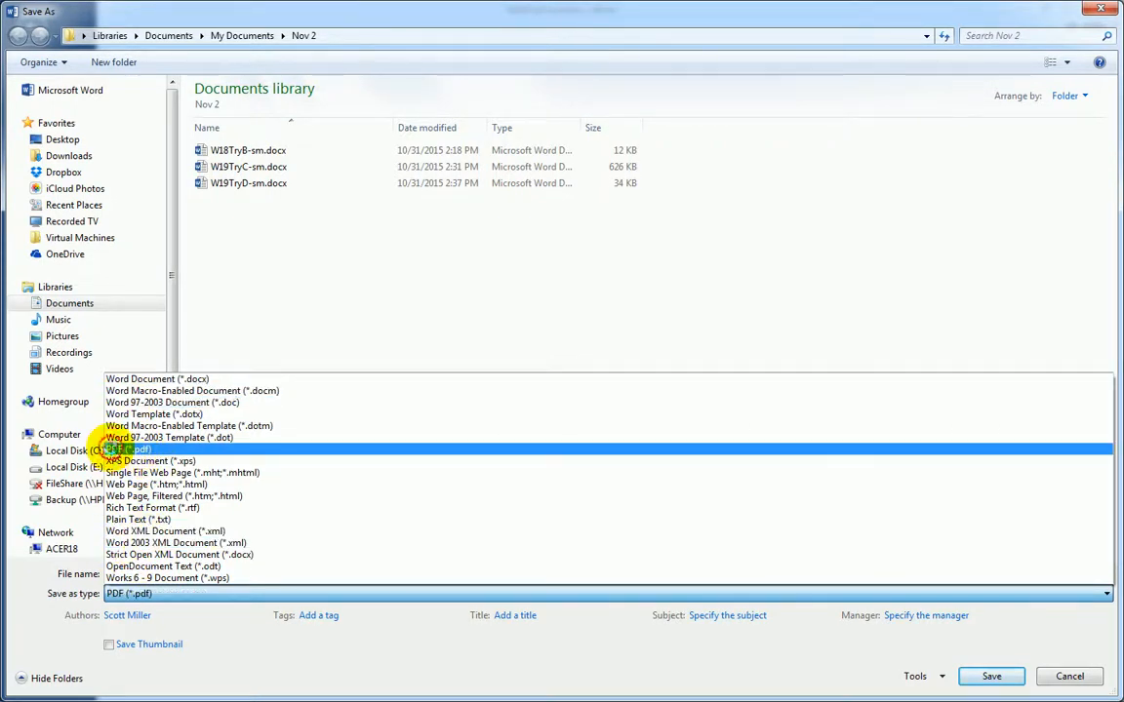
- Export W19TryD-sm as PDF with 'Open file after publishing' unchecked, then close the résumé
left_click(122, 451)
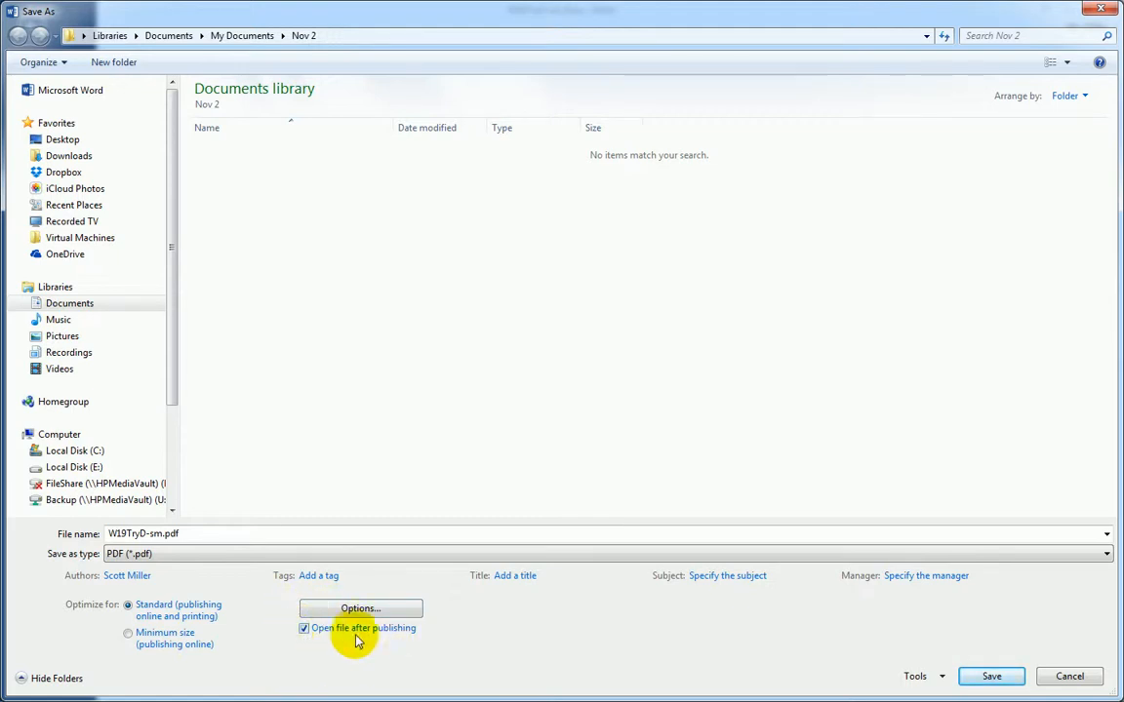
left_click(306, 629)
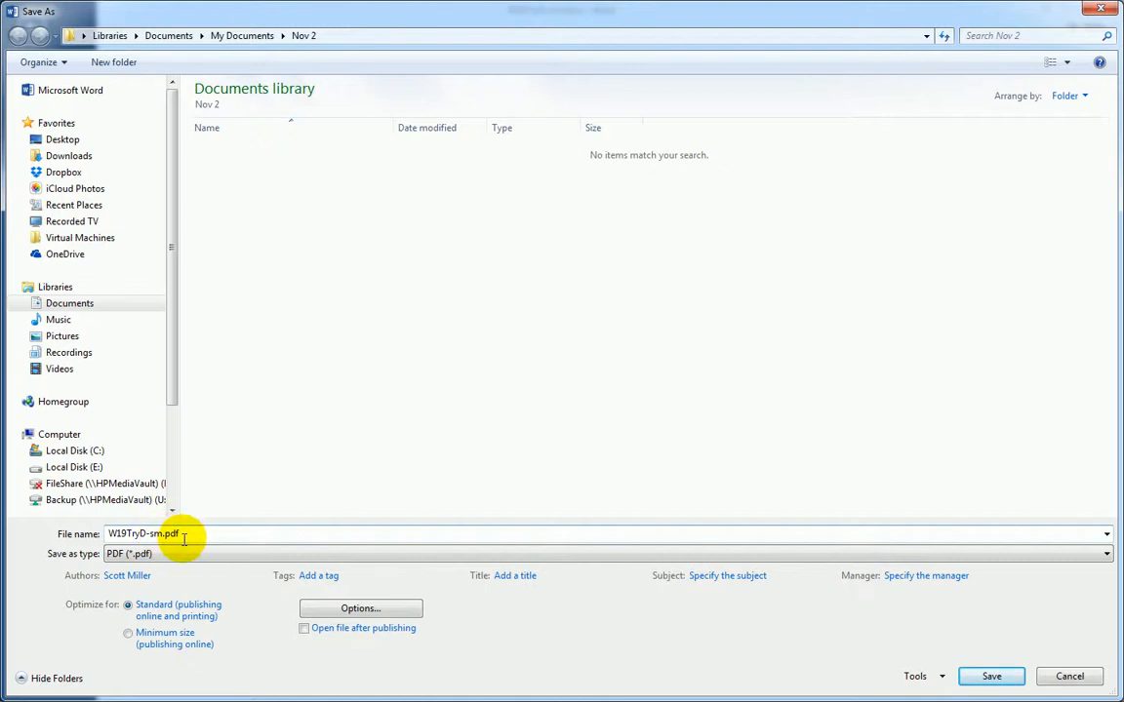
left_click(992, 678)
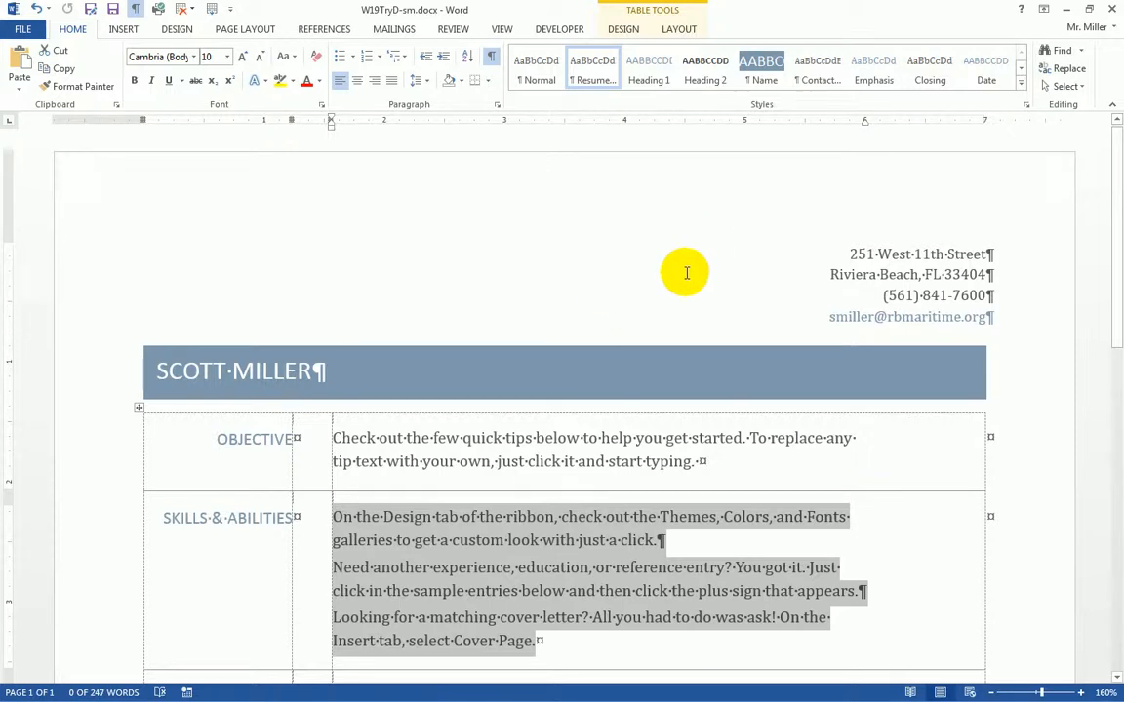
left_click(1113, 12)
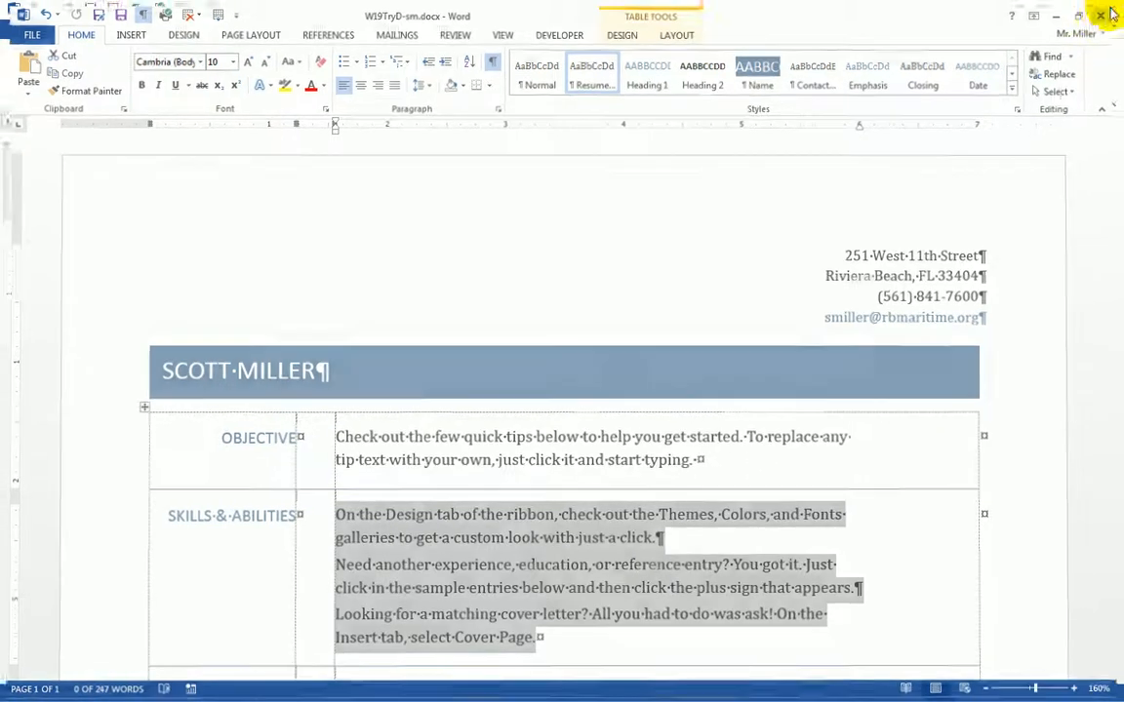